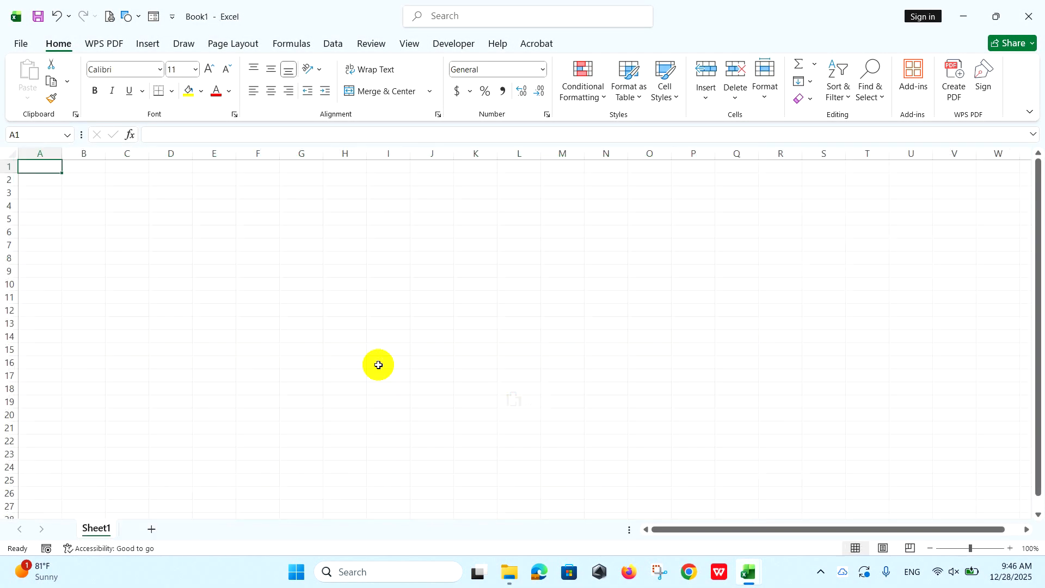
Narrow column A and increase the height of rows 1 and 2 to make room for a title banner.
{"action": "left_click_drag", "start_coordinate": [62, 159], "coordinate": [47, 159]}
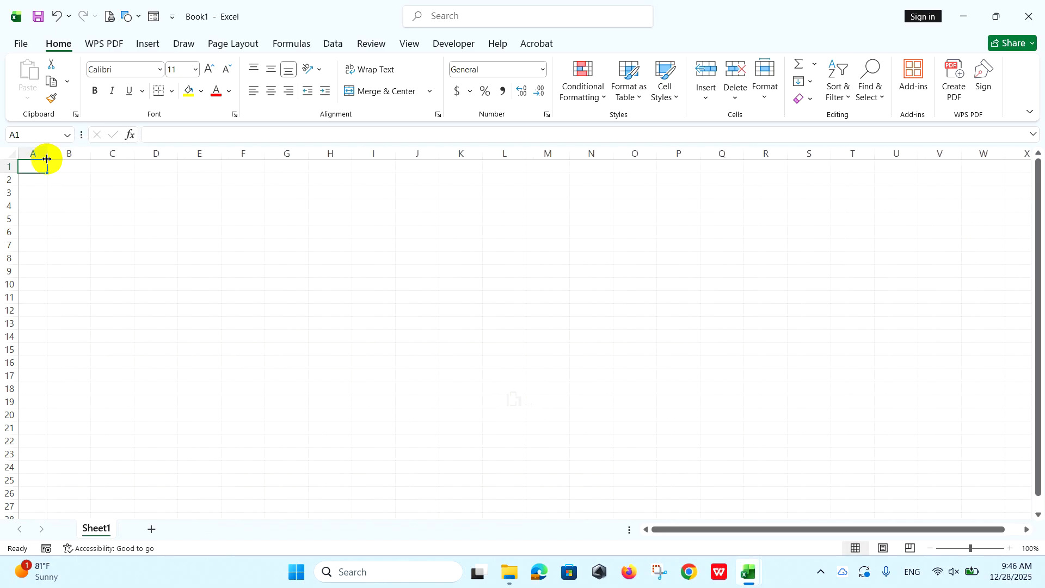
{"action": "left_click_drag", "start_coordinate": [9, 166], "coordinate": [5, 209]}
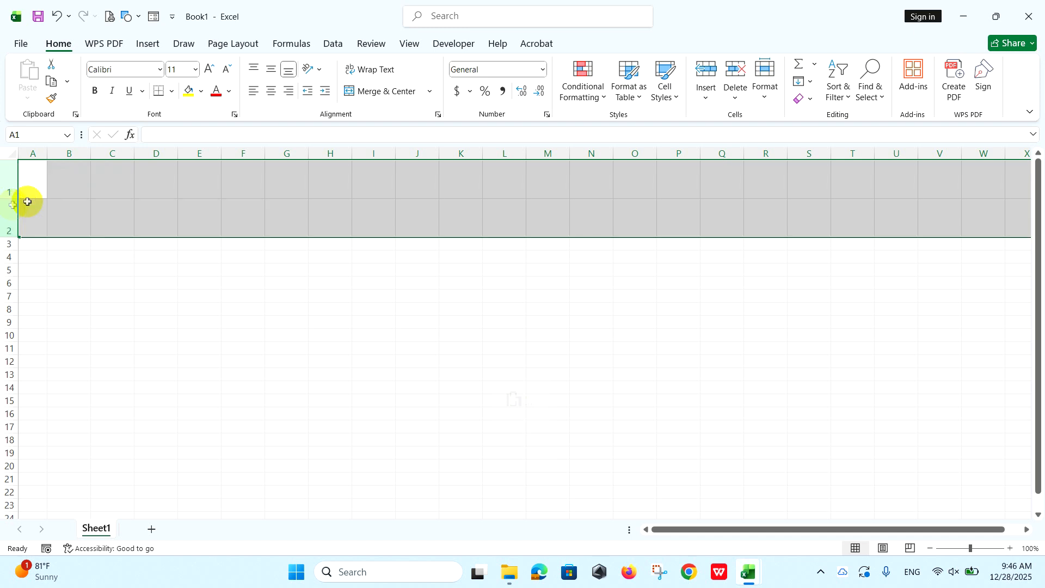
{"action": "left_click", "coordinate": [79, 185]}
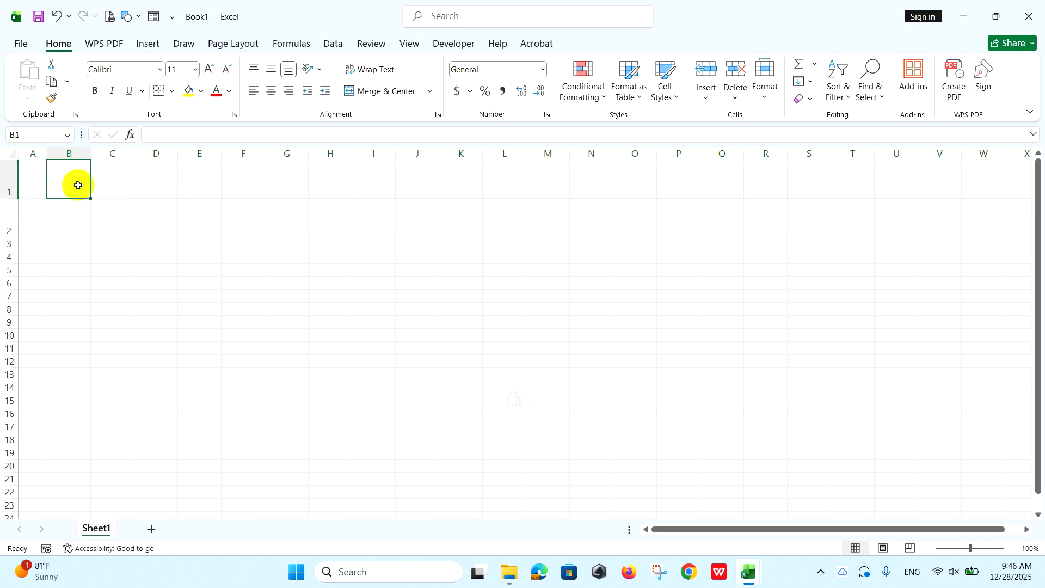
Merge and center B1:P2 and fill it with Orange, Accent 2, Lighter 60%.
{"action": "left_click_drag", "start_coordinate": [60, 180], "coordinate": [670, 226]}
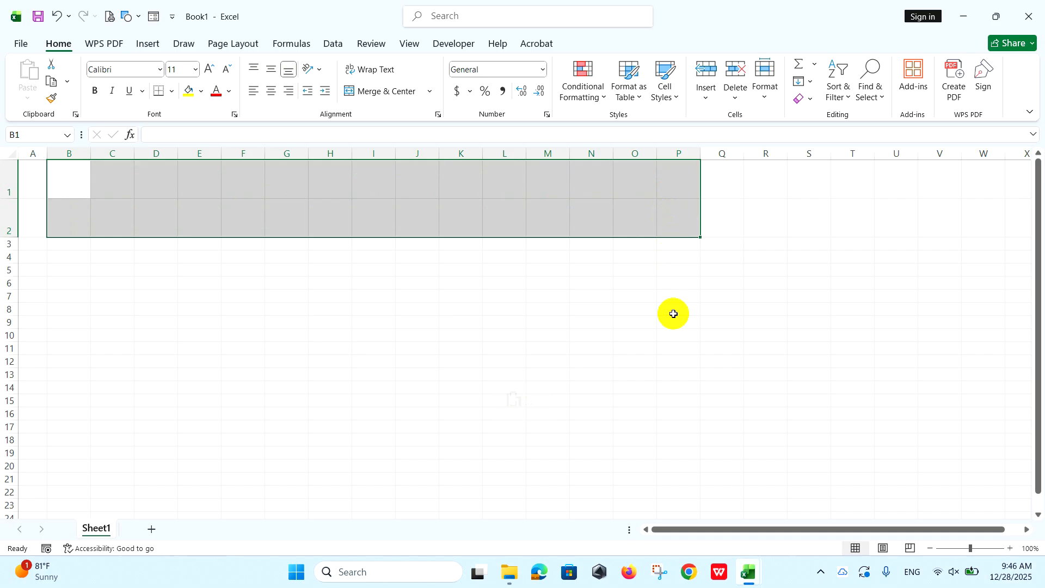
{"action": "left_click", "coordinate": [368, 96]}
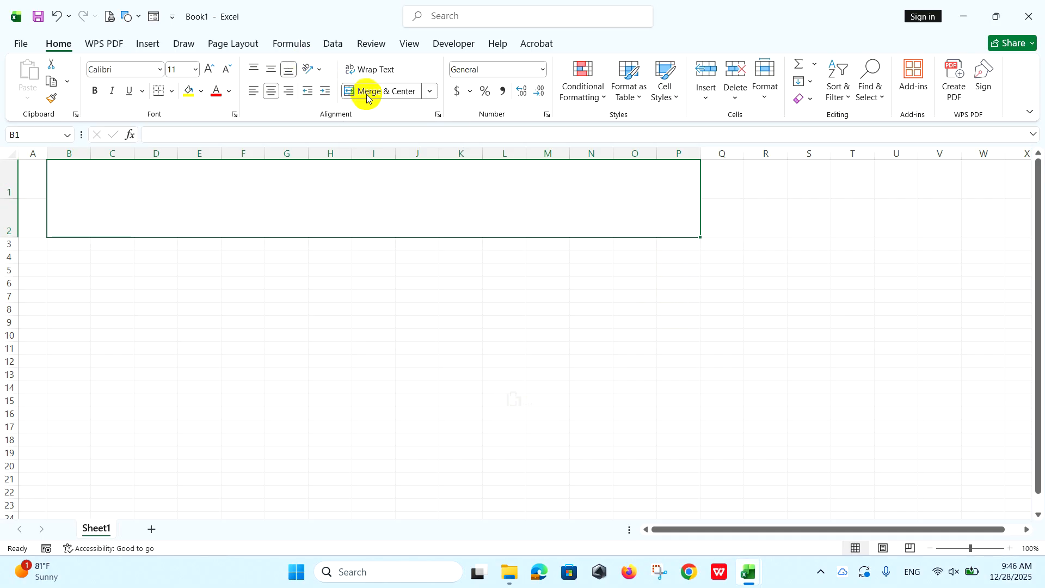
{"action": "left_click", "coordinate": [201, 93]}
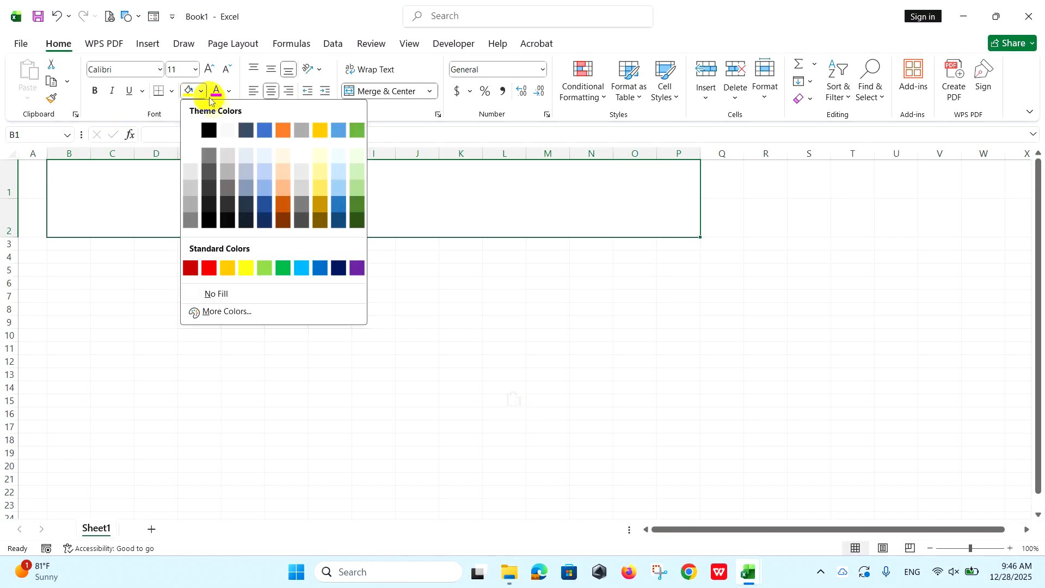
{"action": "left_click", "coordinate": [283, 176]}
Enter the title PERSONAL BUDGET in the merged banner and align it left and vertically in the middle.
{"action": "type", "text": "PER"}
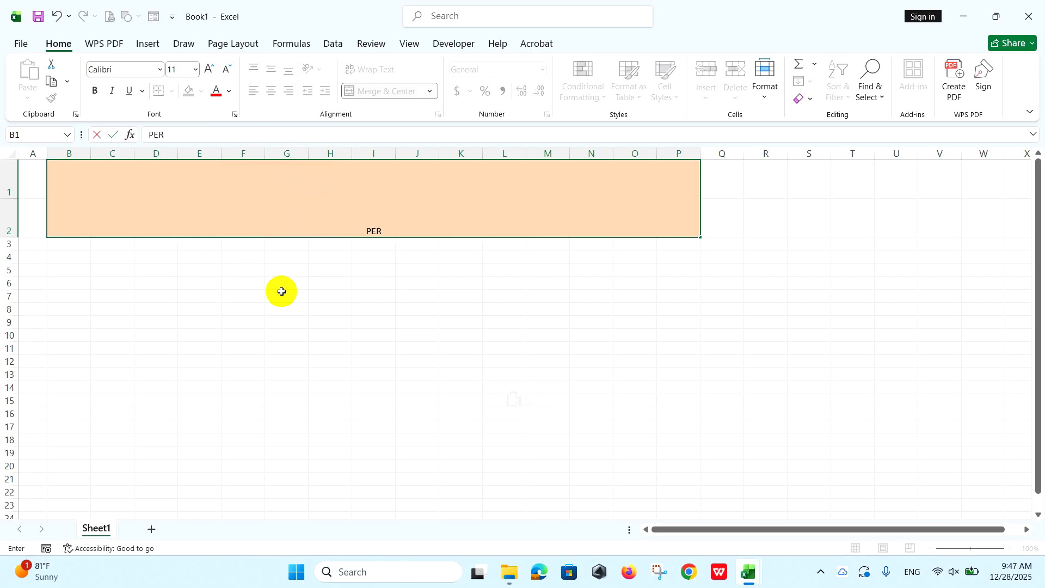
{"action": "type", "text": "SONAL BUDGET"}
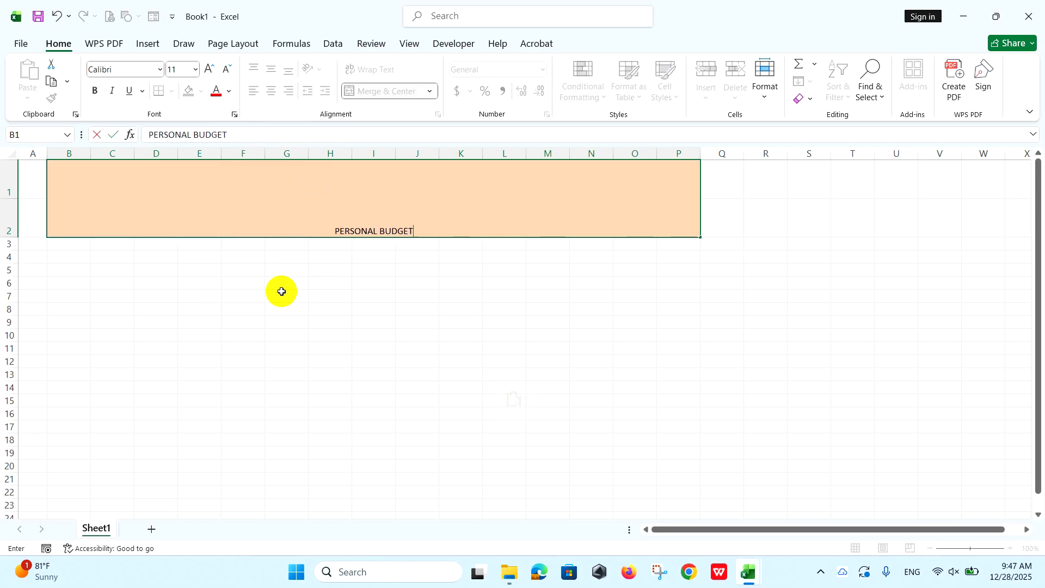
{"action": "left_click", "coordinate": [286, 250]}
{"action": "left_click_drag", "start_coordinate": [285, 250], "coordinate": [287, 251]}
{"action": "left_click", "coordinate": [272, 210]}
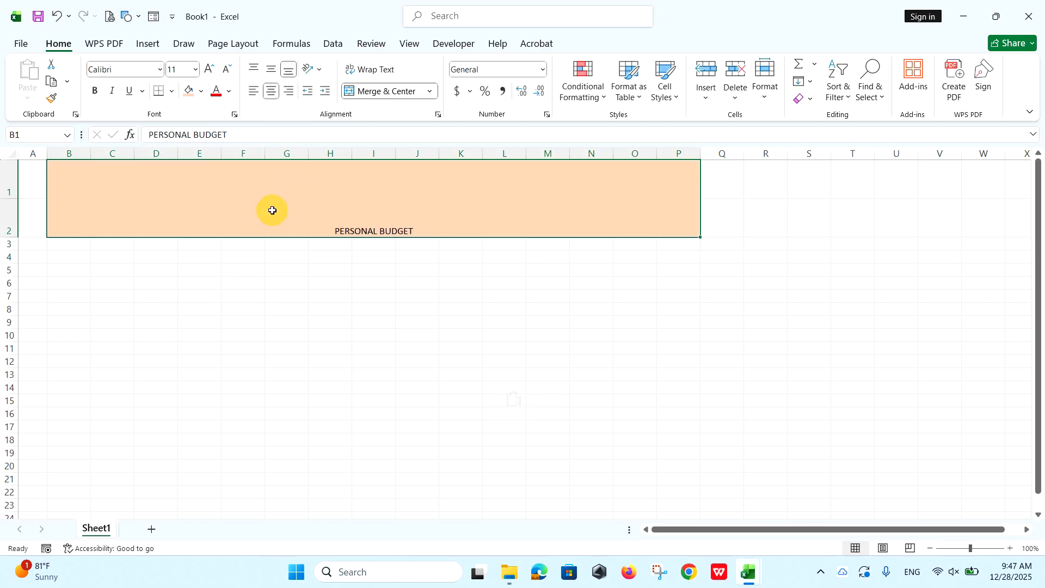
{"action": "left_click", "coordinate": [254, 93]}
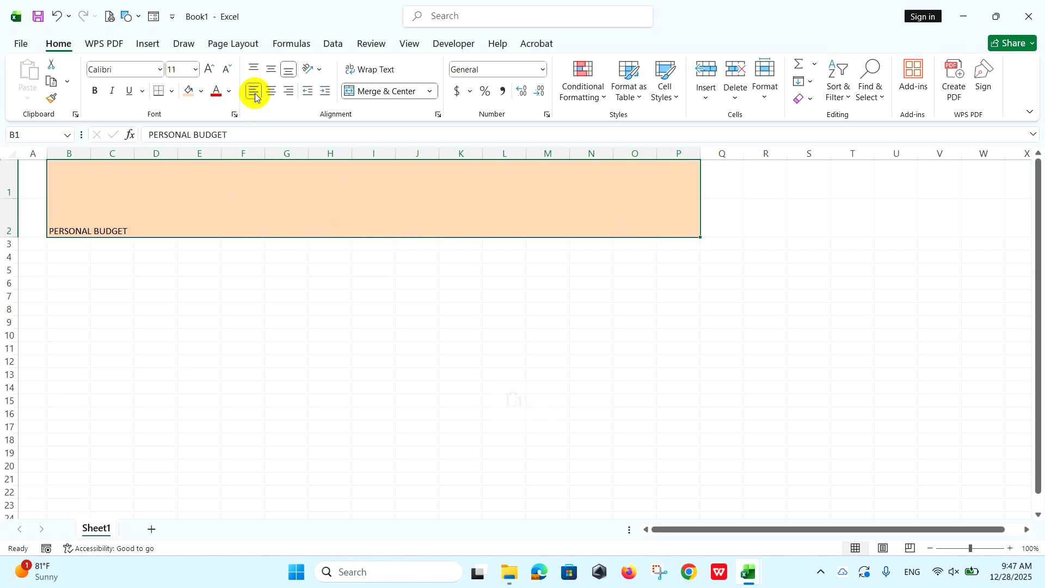
{"action": "left_click", "coordinate": [271, 71]}
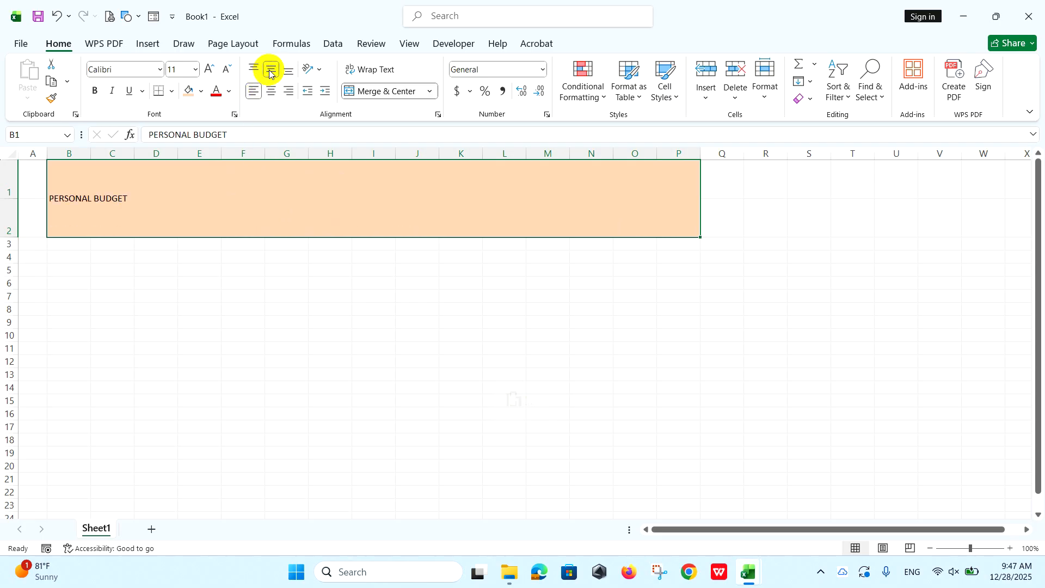
Format the banner title in Arial Black, size 30, with a dark orange font colour.
{"action": "left_click", "coordinate": [109, 69]}
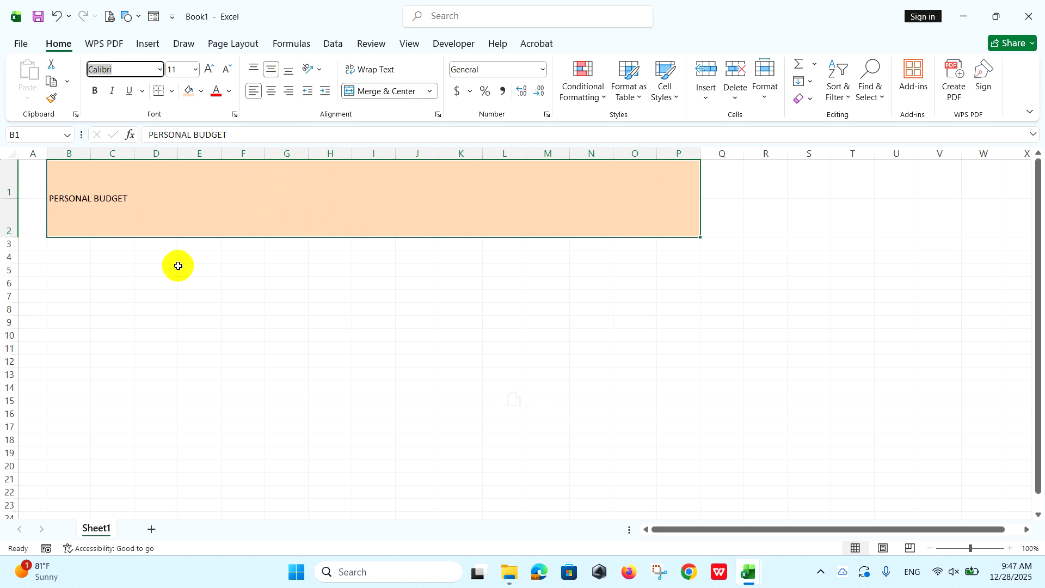
{"action": "type", "text": "Arial Black"}
{"action": "key", "text": "Return"}
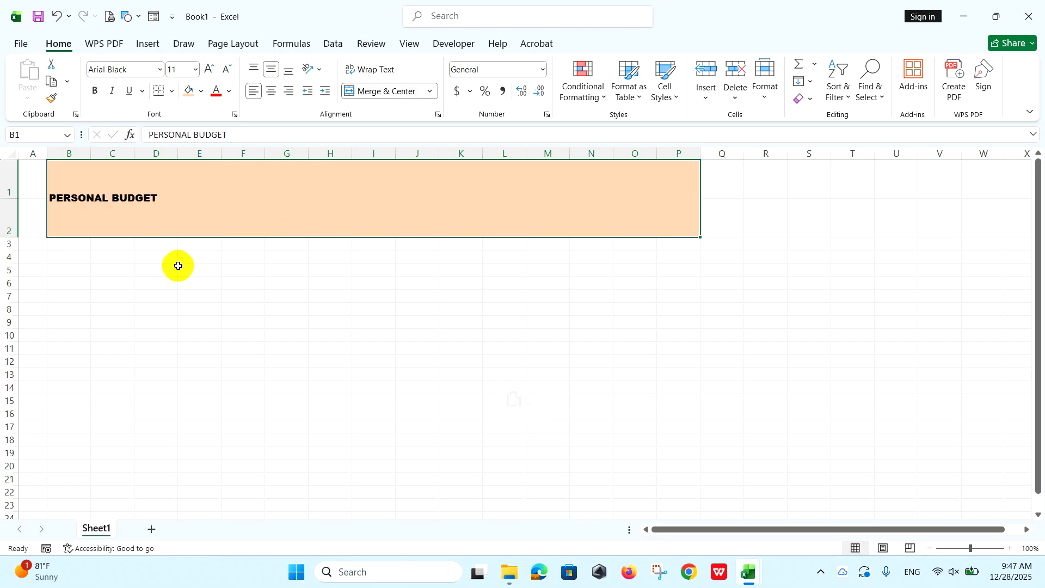
{"action": "left_click", "coordinate": [230, 92]}
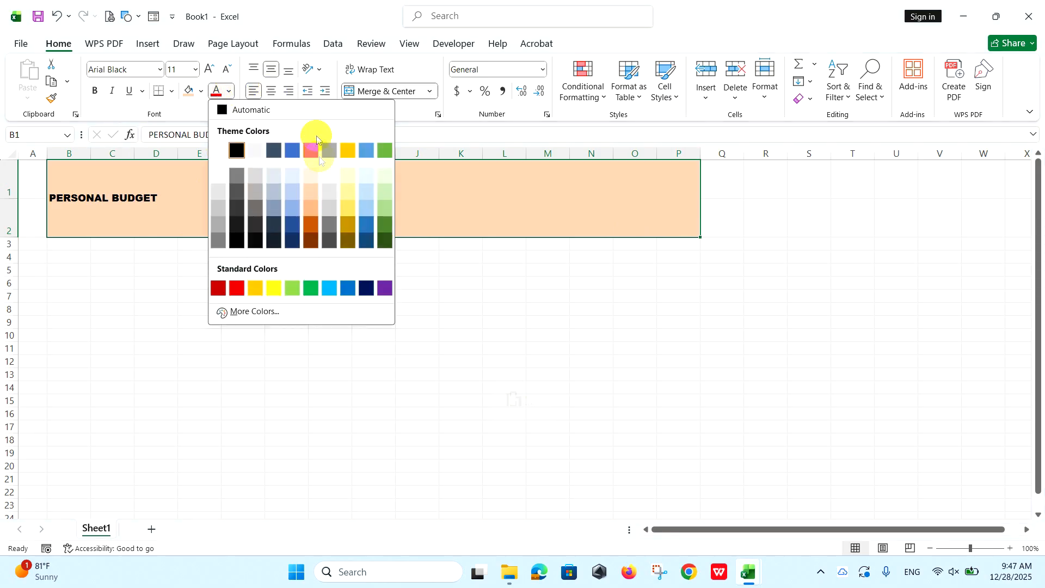
{"action": "left_click", "coordinate": [314, 233]}
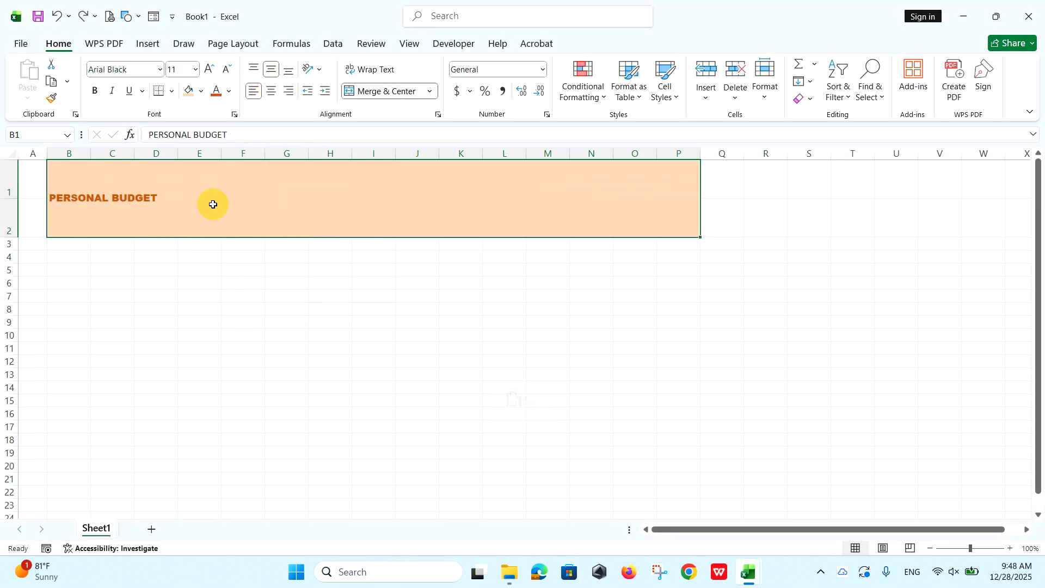
{"action": "left_click", "coordinate": [178, 69]}
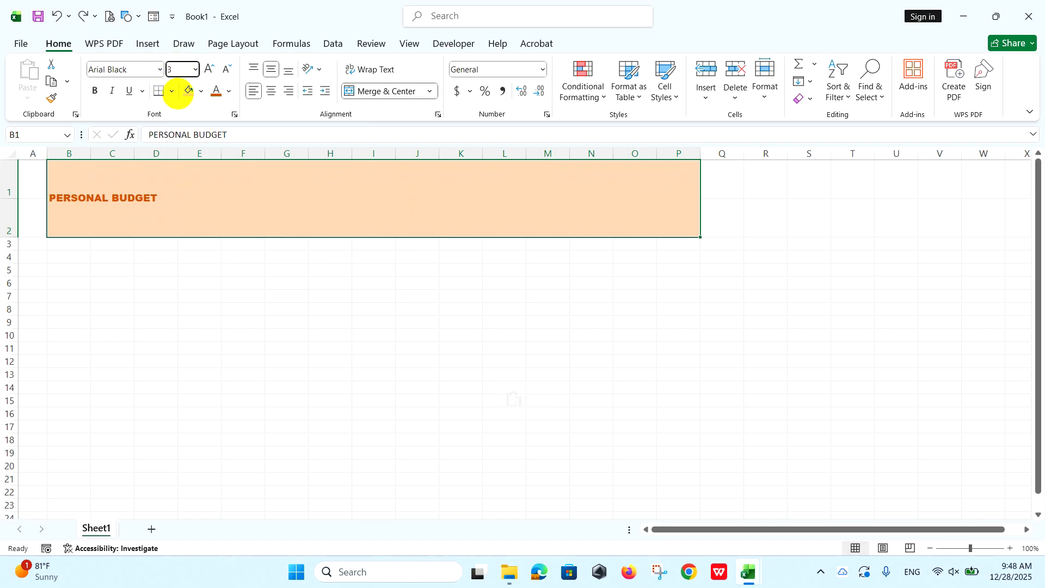
{"action": "type", "text": "30"}
{"action": "key", "text": "Return"}
Enter the heading REVENUE in B4 and the label INCOME in B5.
{"action": "left_click", "coordinate": [75, 246]}
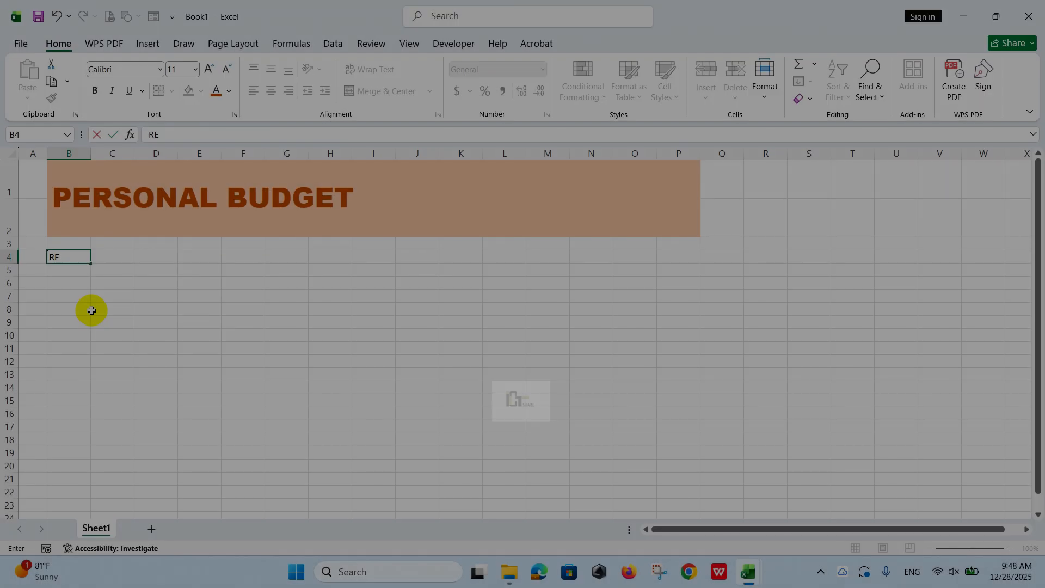
{"action": "type", "text": "ENUE"}
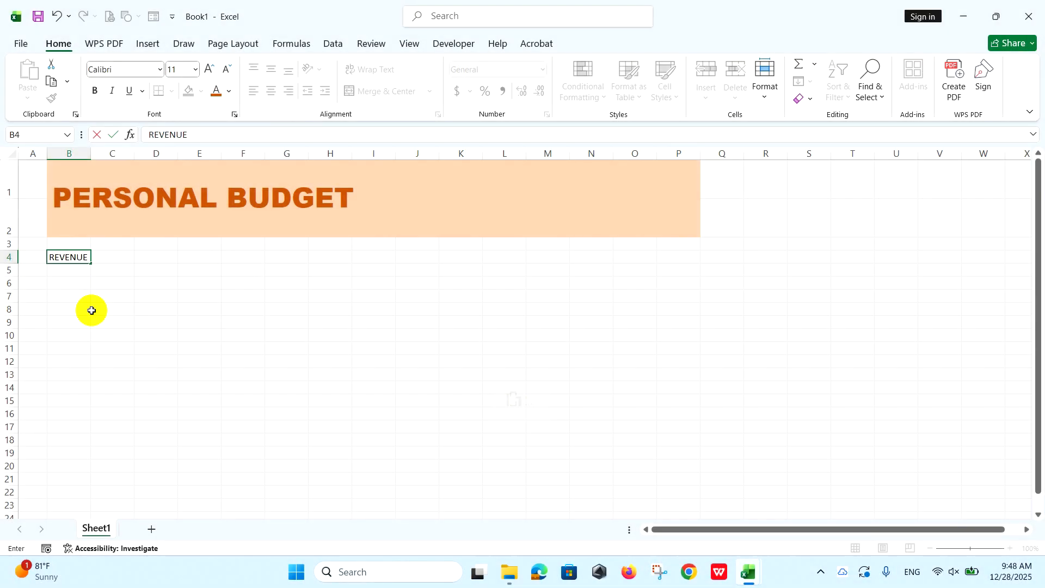
{"action": "left_click", "coordinate": [78, 273]}
{"action": "type", "text": "INCOME"}
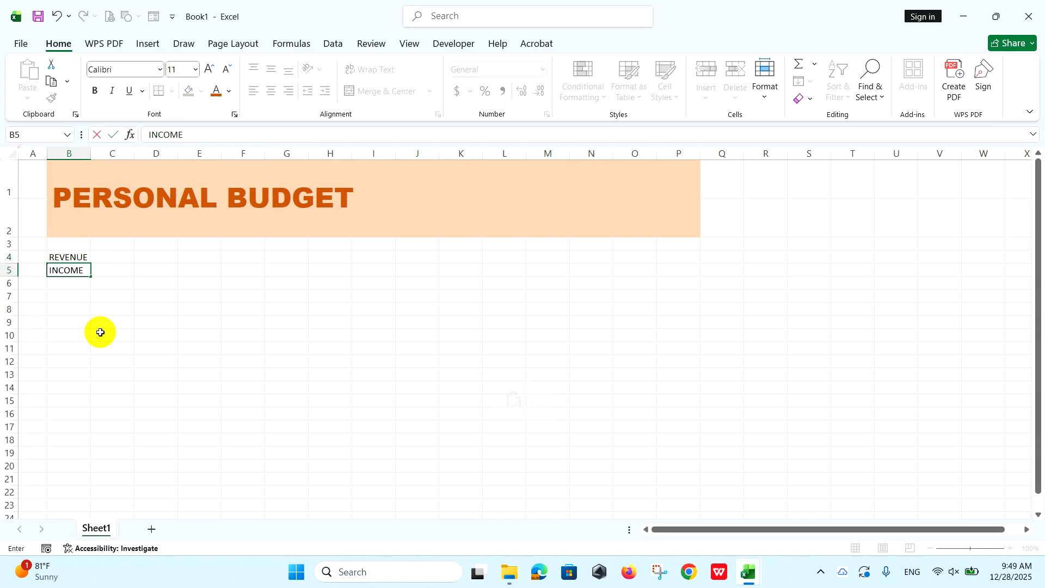
Enter Jan in C5 and autofill the month names across to Dec in N5.
{"action": "left_click", "coordinate": [114, 271]}
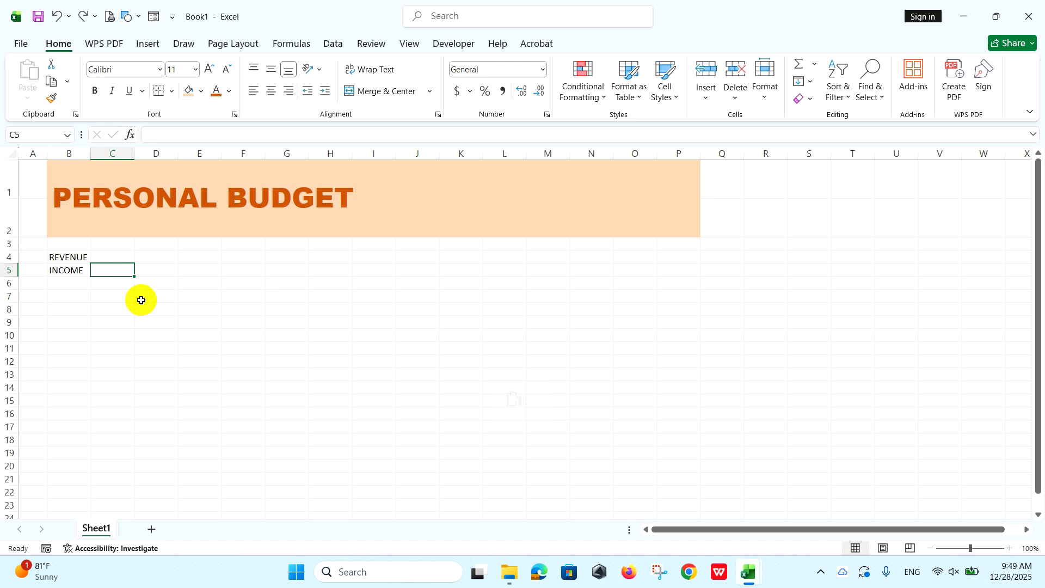
{"action": "type", "text": "Jan"}
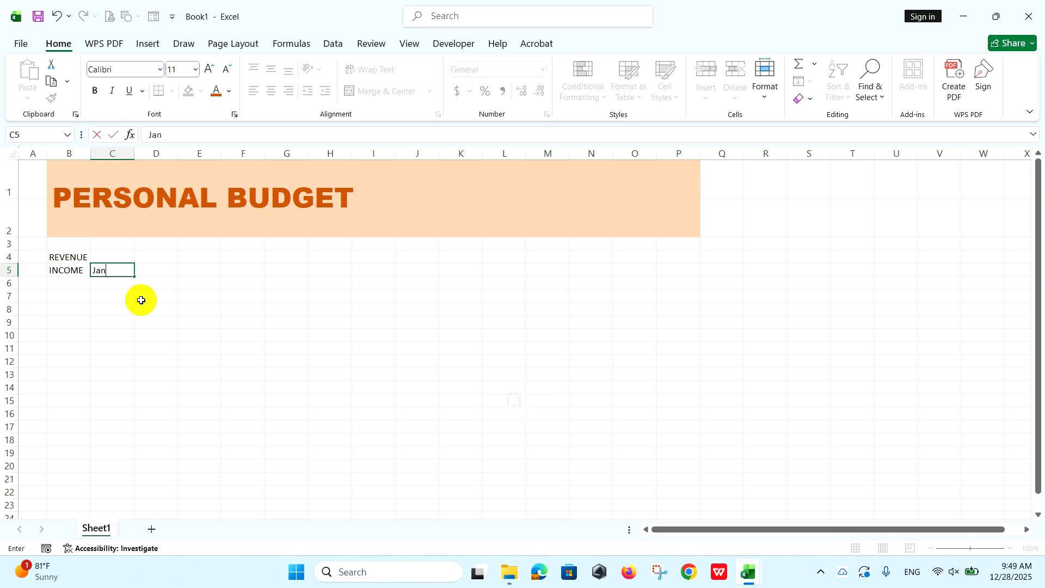
{"action": "left_click", "coordinate": [149, 269]}
{"action": "left_click", "coordinate": [122, 269]}
{"action": "left_click_drag", "start_coordinate": [134, 276], "coordinate": [624, 263]}
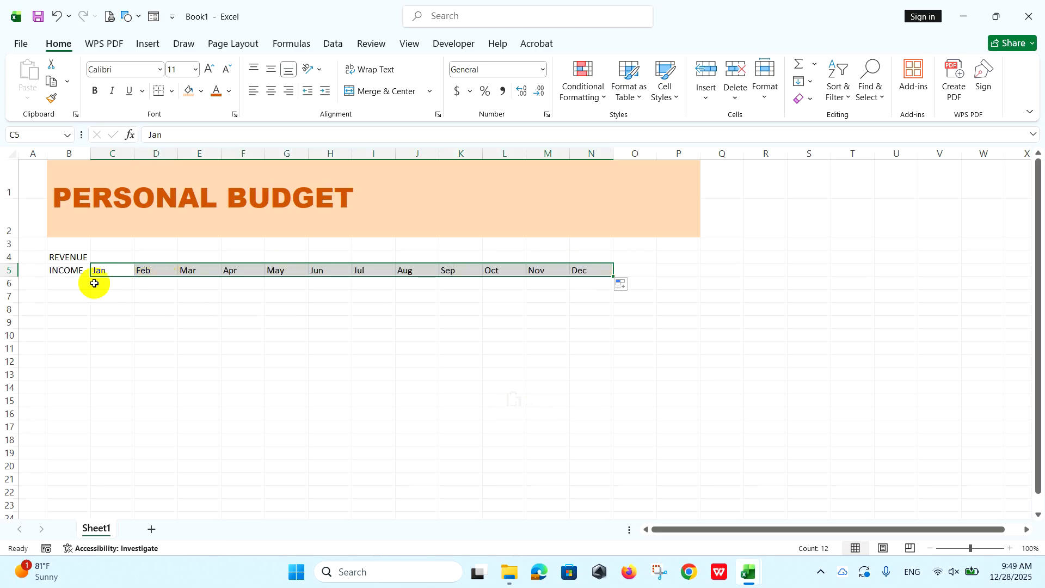
Paste the copied labels YouTube, Facebook, Salary, Rent House and Total into B6:B10 and widen column B to fit them.
{"action": "left_click", "coordinate": [76, 284]}
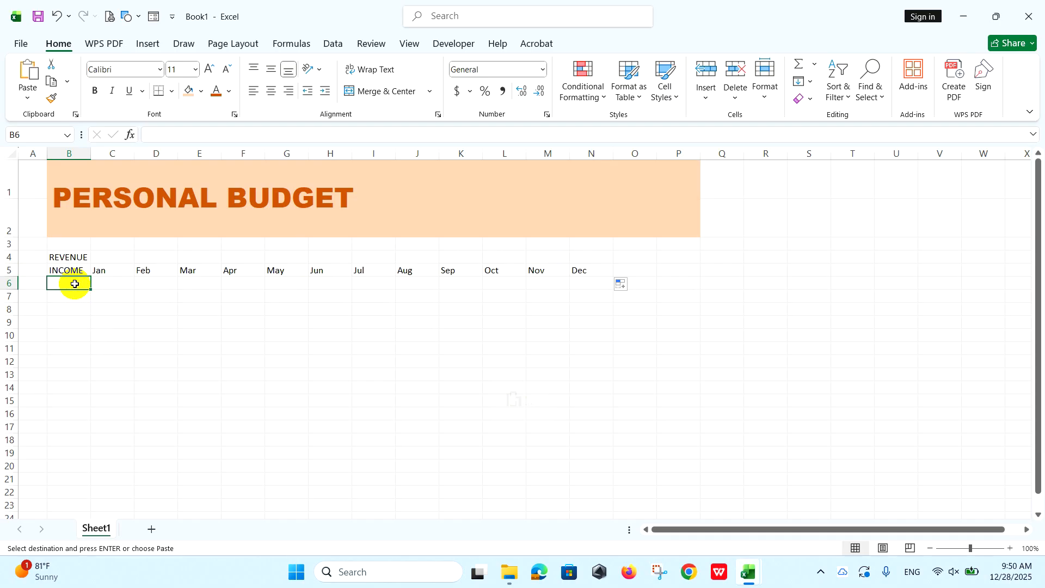
{"action": "right_click", "coordinate": [76, 282]}
{"action": "left_click", "coordinate": [124, 259]}
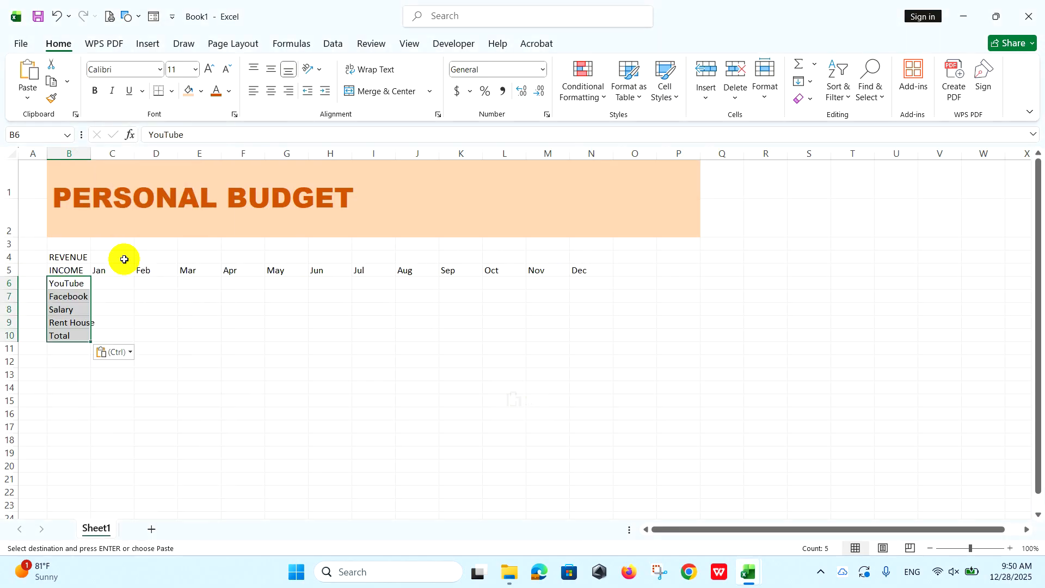
{"action": "left_click_drag", "start_coordinate": [91, 156], "coordinate": [110, 157]}
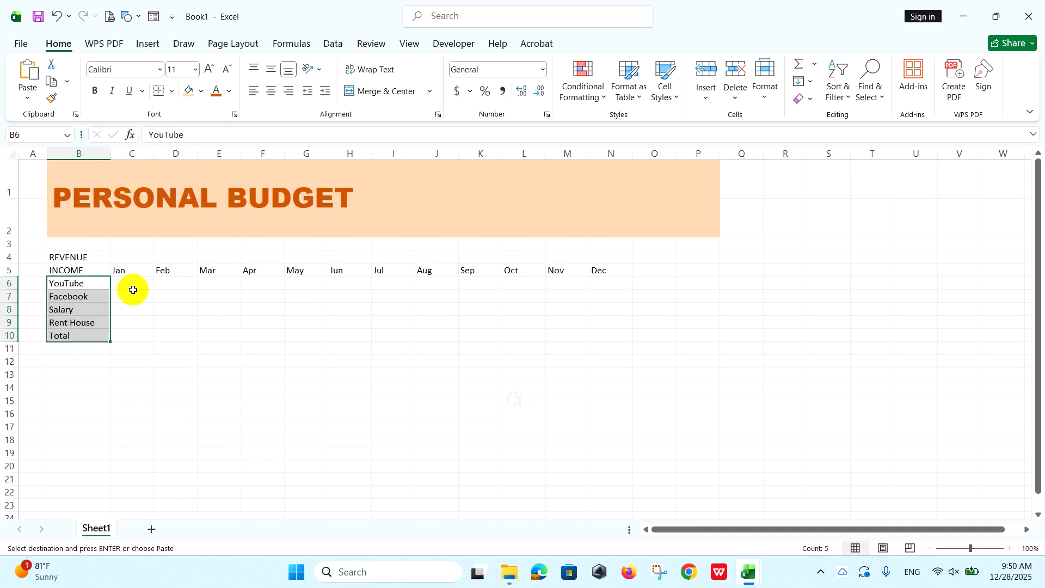
Fill the REVENUE heading row B4:P4 with dark orange and make its text white.
{"action": "left_click_drag", "start_coordinate": [77, 256], "coordinate": [698, 257]}
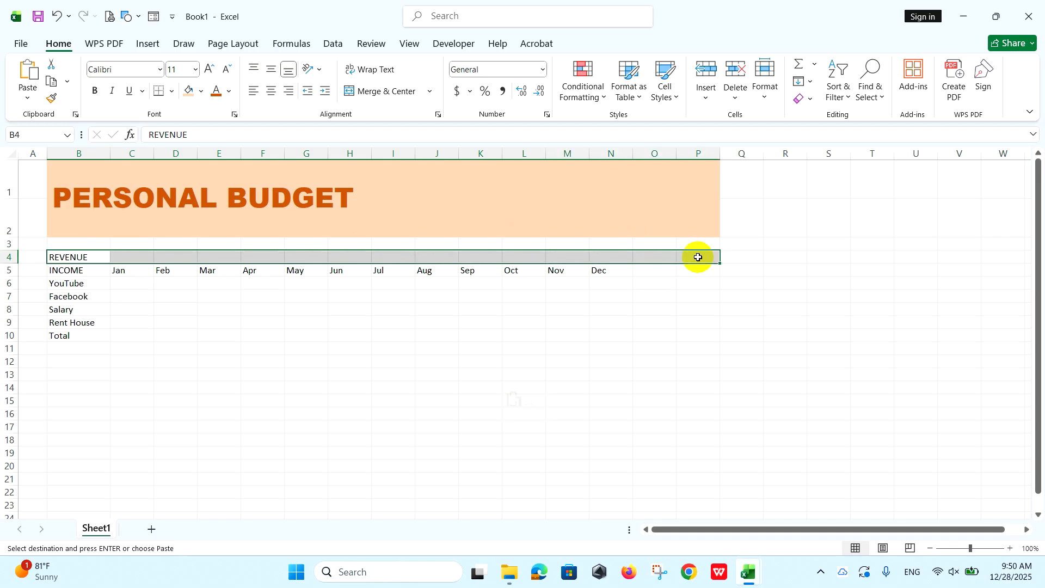
{"action": "left_click", "coordinate": [201, 92]}
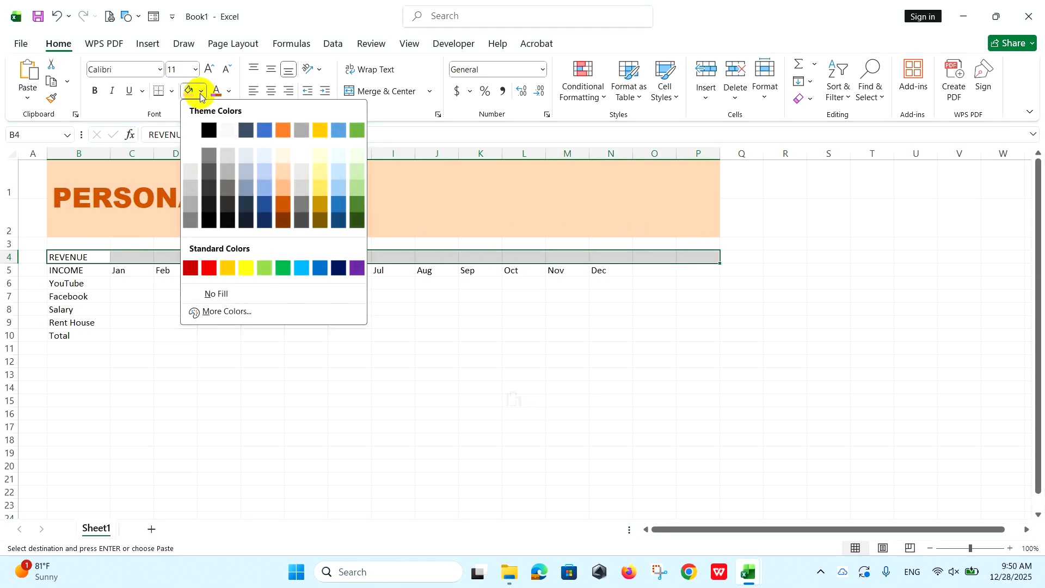
{"action": "left_click", "coordinate": [283, 220]}
{"action": "left_click", "coordinate": [229, 91]}
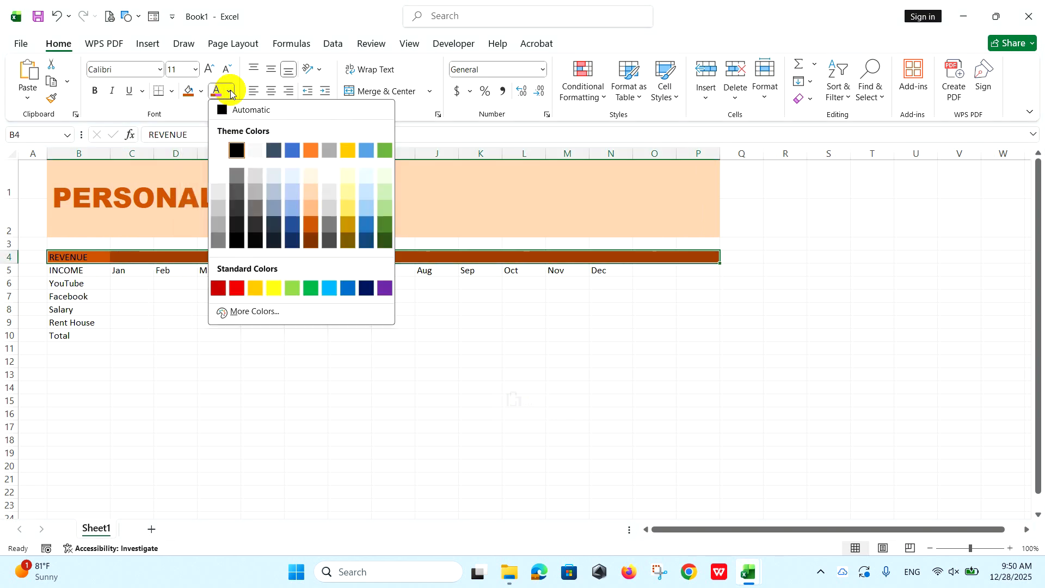
{"action": "left_click", "coordinate": [217, 149]}
Fill the month header row B5:P5 with Orange, Accent 2, Lighter 80% and bold the Total label in B10.
{"action": "left_click_drag", "start_coordinate": [92, 272], "coordinate": [693, 274]}
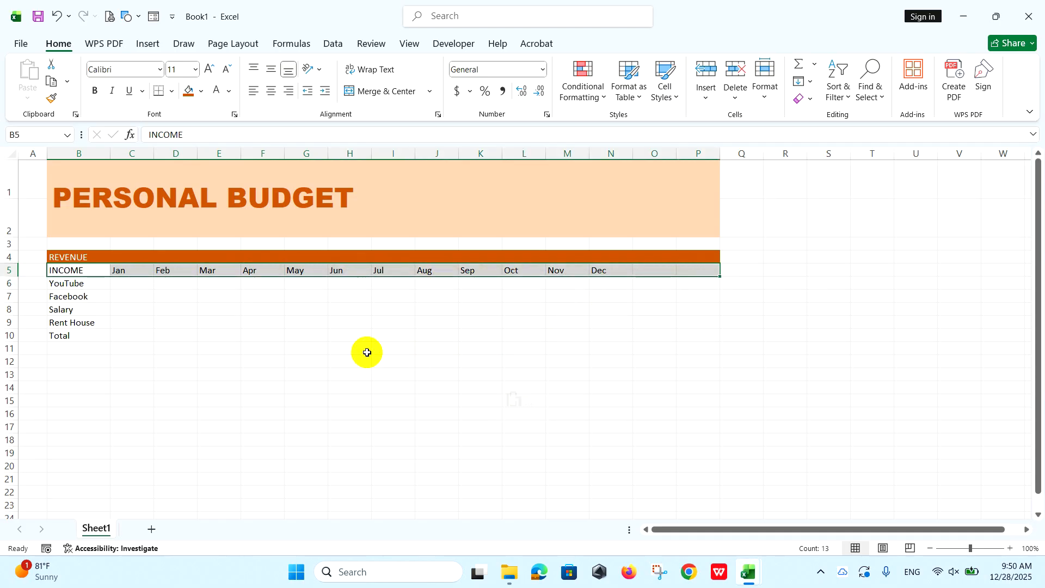
{"action": "left_click", "coordinate": [202, 91]}
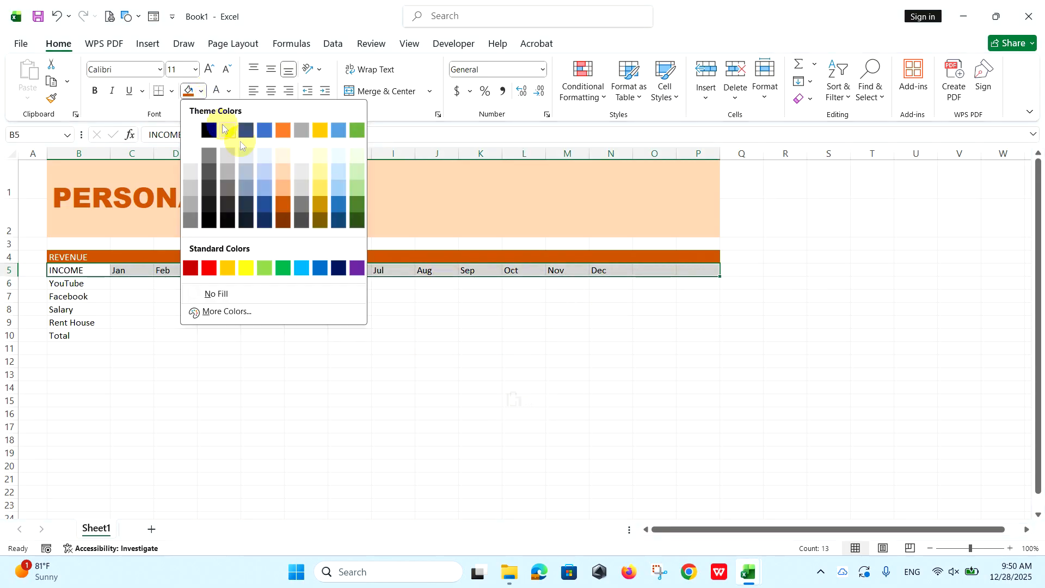
{"action": "left_click", "coordinate": [281, 157]}
{"action": "left_click", "coordinate": [100, 338]}
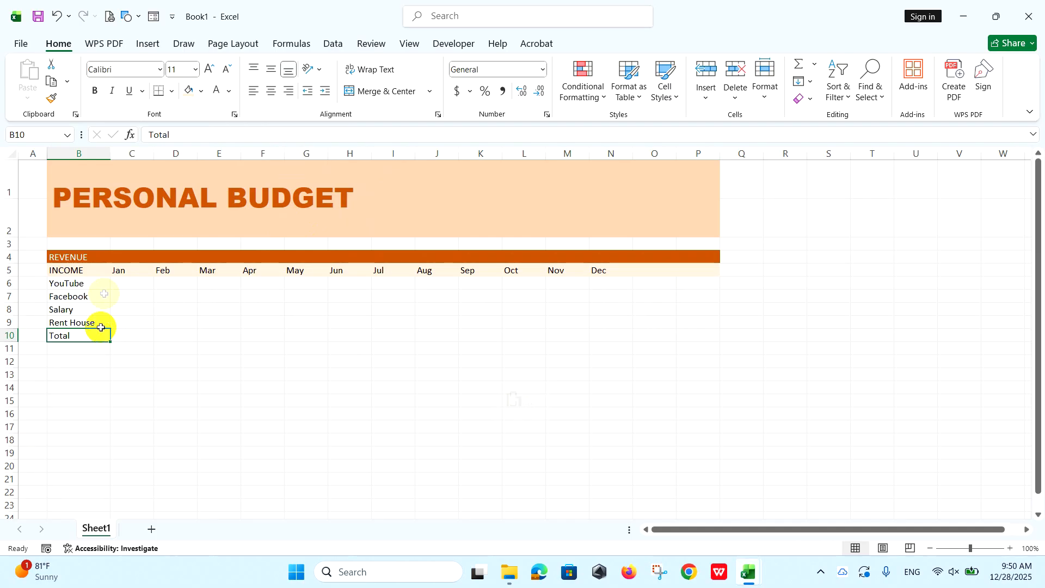
{"action": "left_click", "coordinate": [95, 93]}
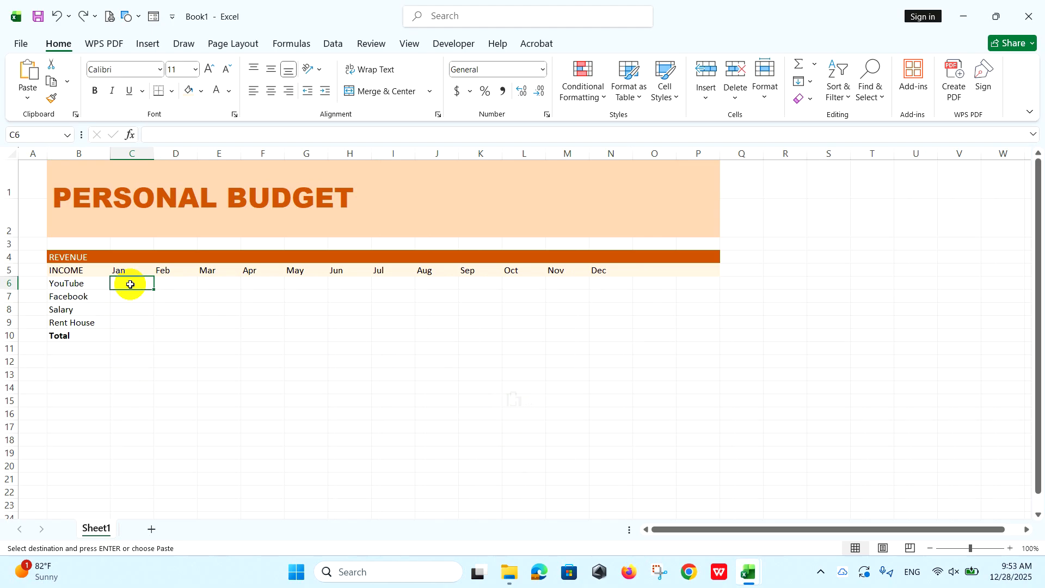
Paste the copied monthly income amounts as values into C6:N9 and reduce their font size to 9.
{"action": "right_click", "coordinate": [132, 284]}
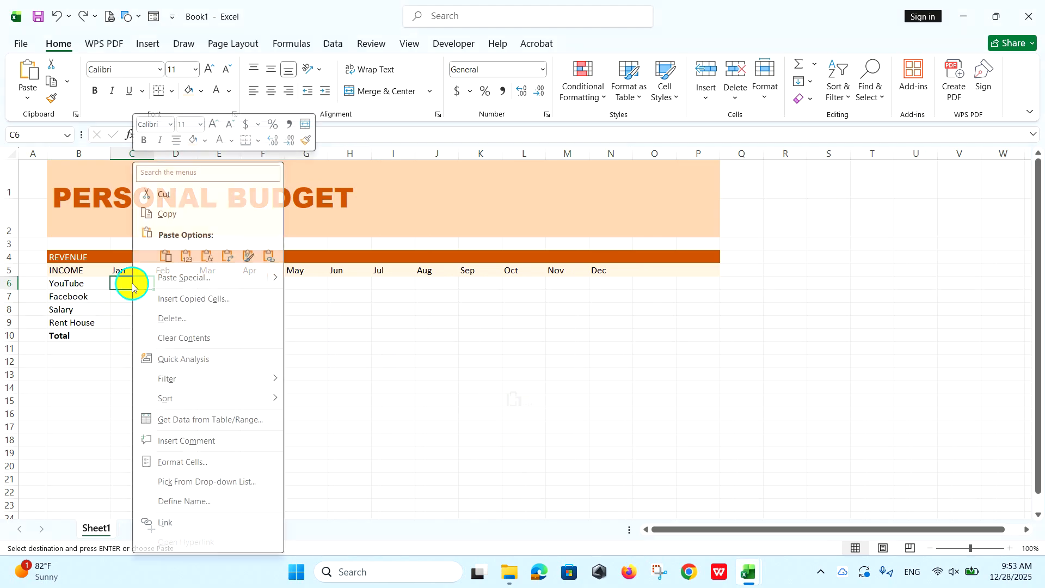
{"action": "left_click", "coordinate": [187, 258]}
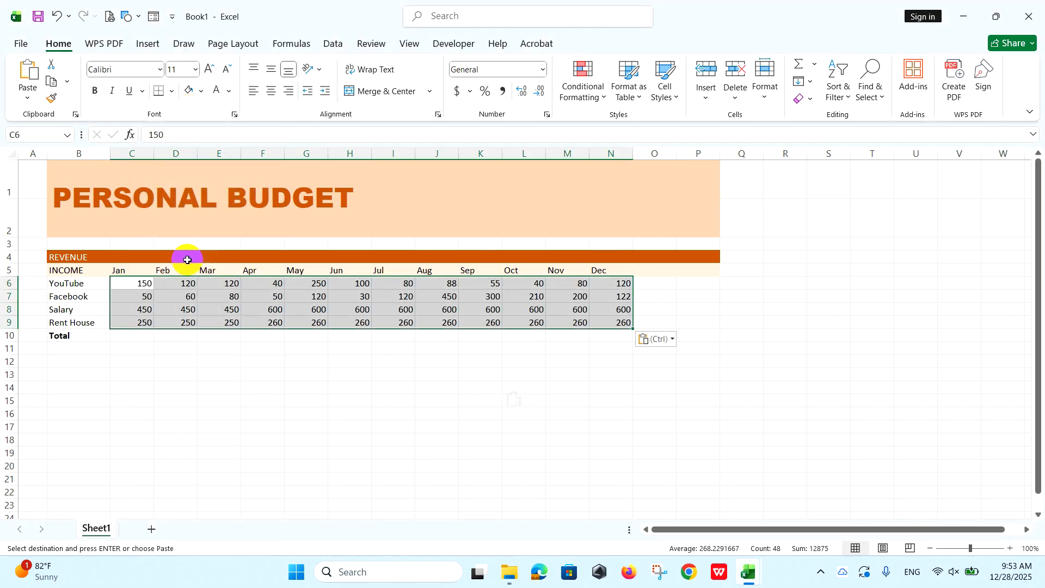
{"action": "left_click", "coordinate": [227, 70]}
{"action": "left_click", "coordinate": [227, 70]}
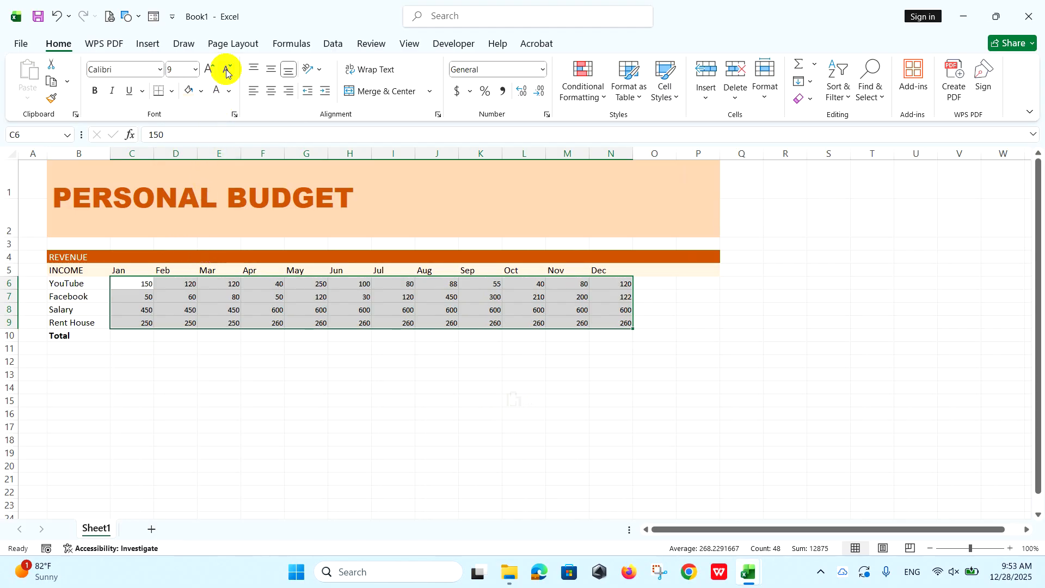
Apply the dollar Accounting format to the income amounts in C6:N9 and add the headers Year in O5 and Sparkline in P5.
{"action": "left_click", "coordinate": [457, 92]}
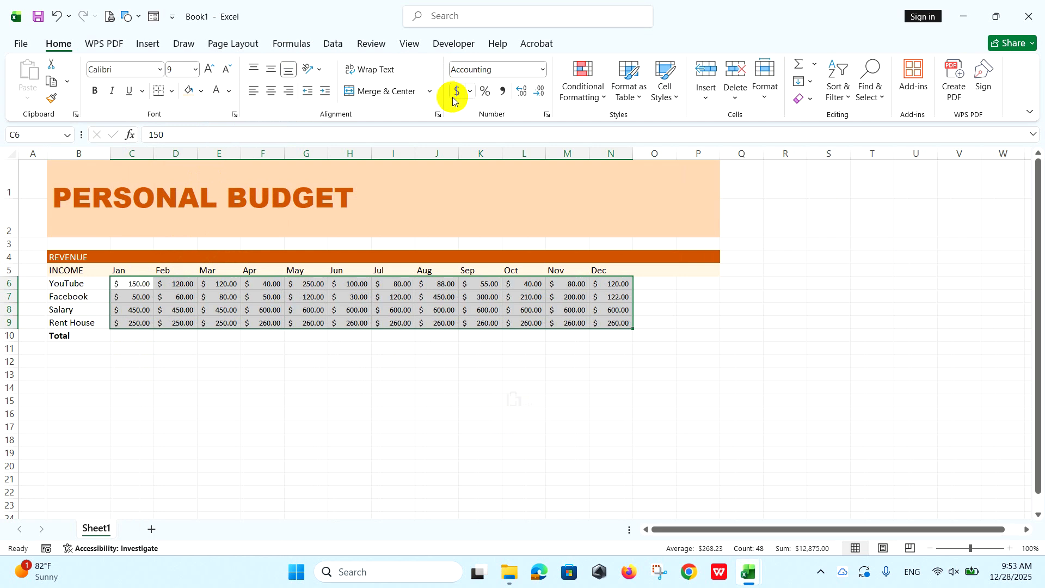
{"action": "left_click", "coordinate": [651, 271]}
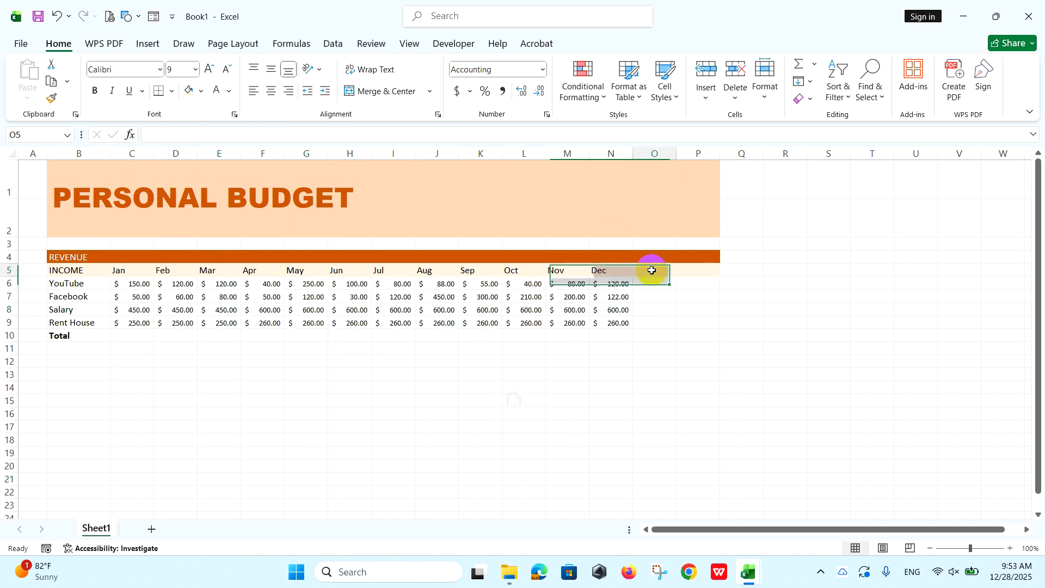
{"action": "type", "text": "Year"}
{"action": "key", "text": "Tab"}
{"action": "type", "text": "S"}
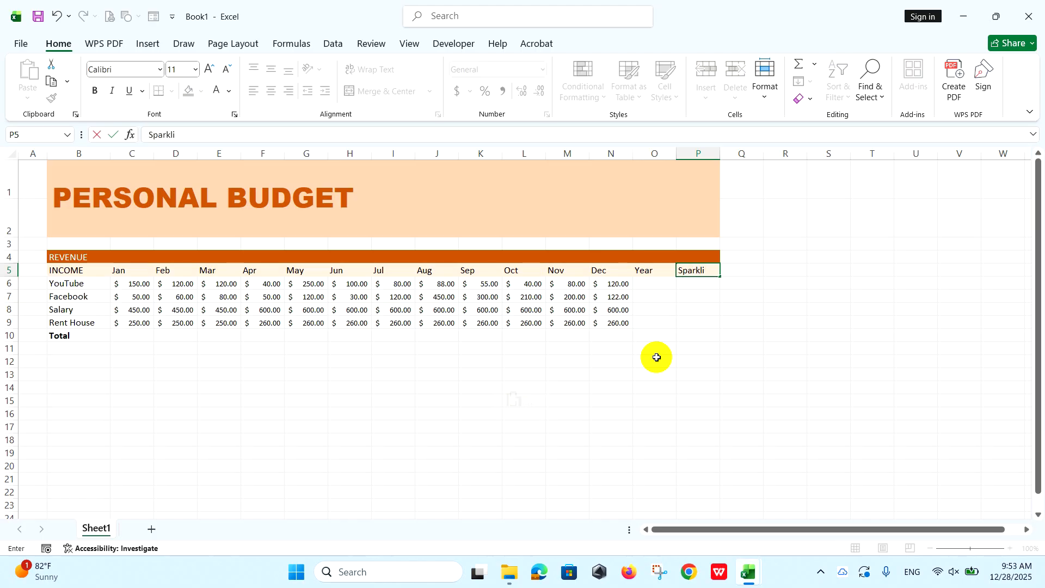
{"action": "left_click", "coordinate": [687, 272]}
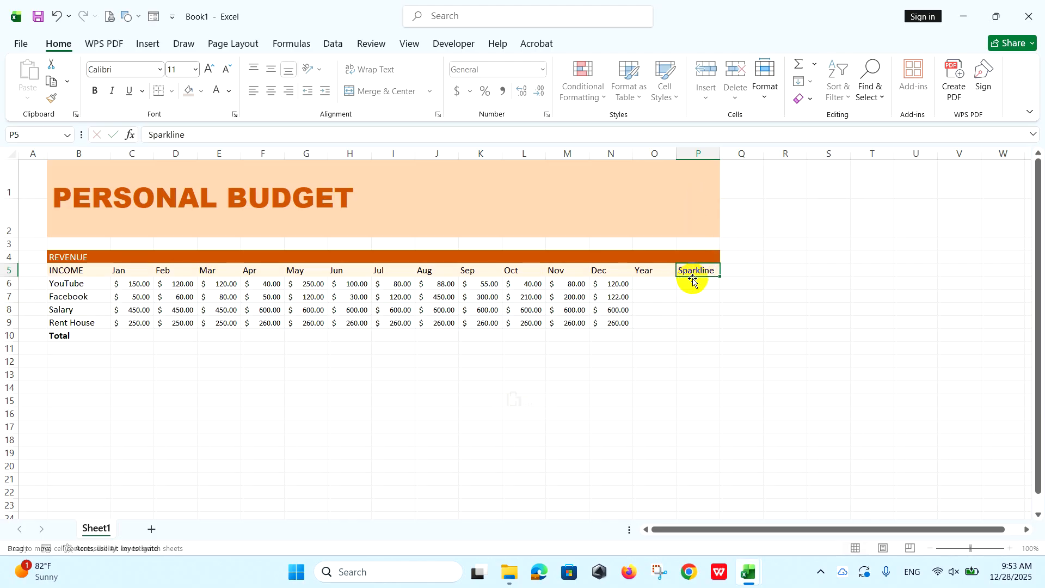
Widen the Sparkline column P to about three times its width and the Year column O to about double.
{"action": "left_click", "coordinate": [693, 283]}
{"action": "left_click_drag", "start_coordinate": [720, 154], "coordinate": [805, 156]}
{"action": "left_click_drag", "start_coordinate": [677, 154], "coordinate": [716, 155]}
Enter the section heading EXPENSES in B12 below the revenue table.
{"action": "left_click", "coordinate": [70, 360]}
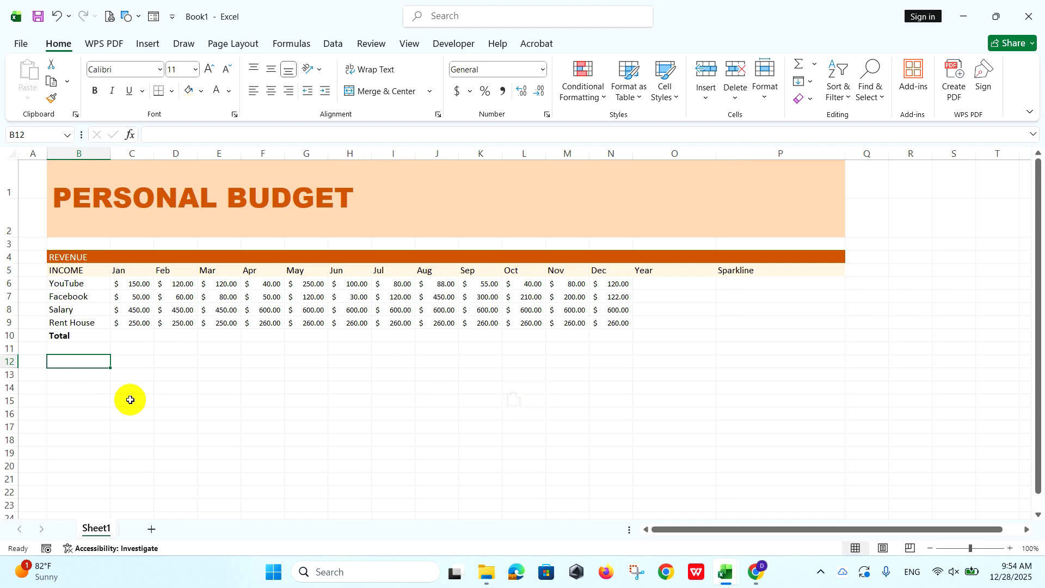
{"action": "type", "text": "EXPE"}
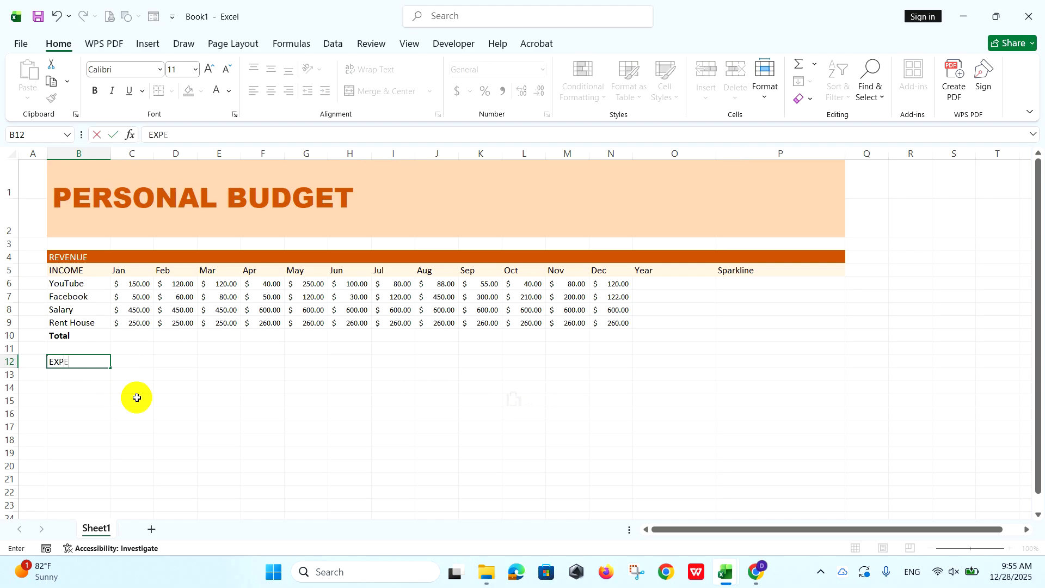
{"action": "type", "text": "NSES"}
Enter Jan in C13 and fill the month series across to Dec in N13.
{"action": "left_click", "coordinate": [132, 374]}
{"action": "type", "text": "Jan"}
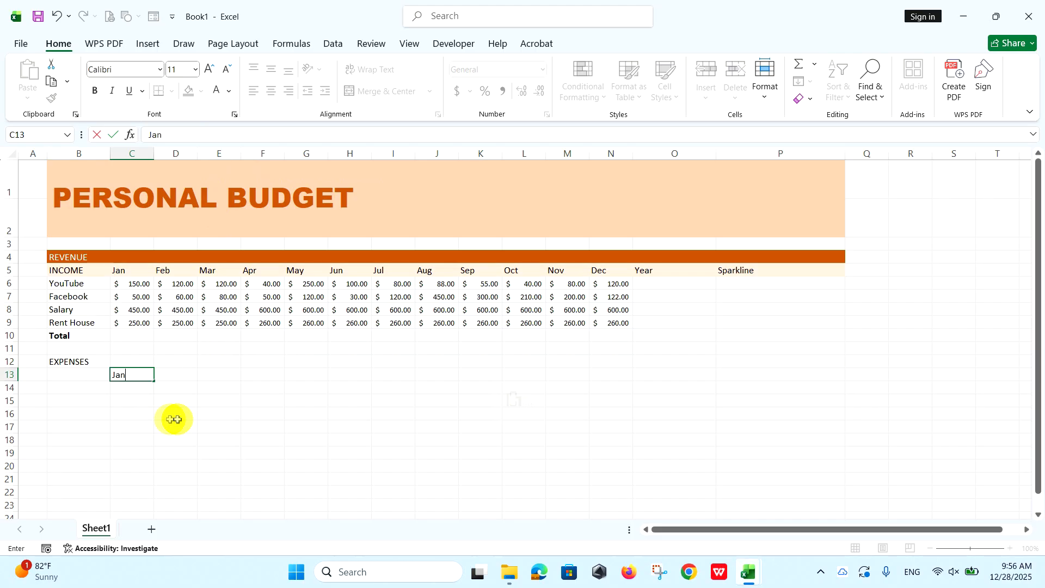
{"action": "left_click", "coordinate": [163, 373]}
{"action": "left_click", "coordinate": [140, 374]}
{"action": "left_click_drag", "start_coordinate": [153, 379], "coordinate": [615, 373]}
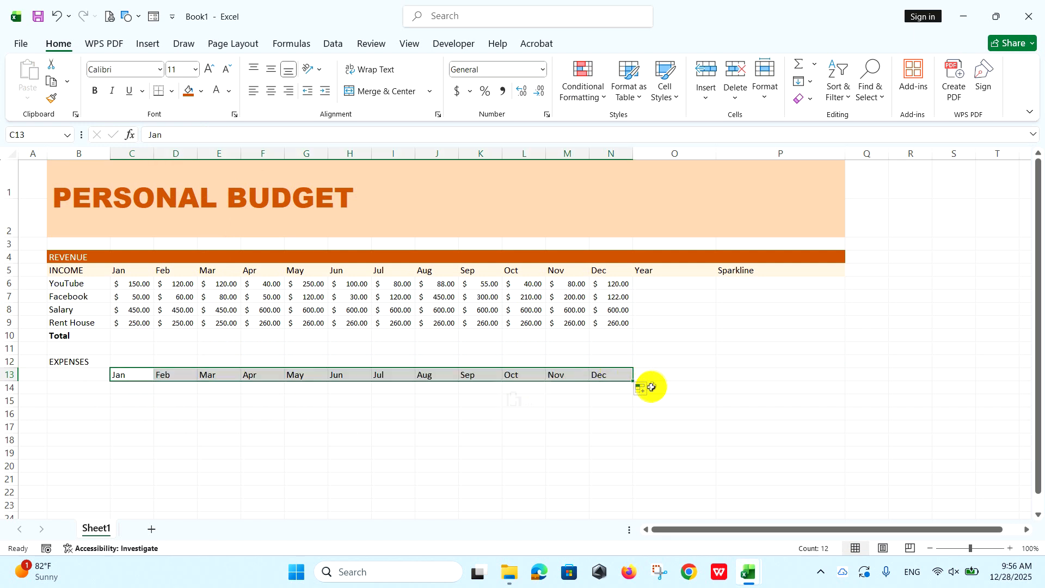
Fill the EXPENSES heading row B12:P12 with the same dark orange as the REVENUE row and make its text white.
{"action": "left_click_drag", "start_coordinate": [89, 359], "coordinate": [811, 358]}
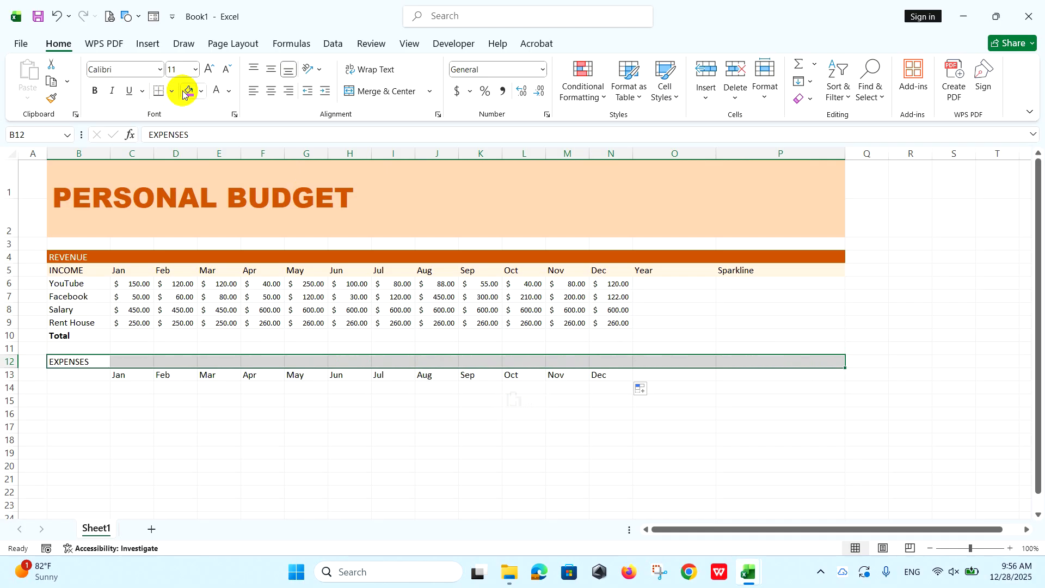
{"action": "left_click", "coordinate": [201, 92]}
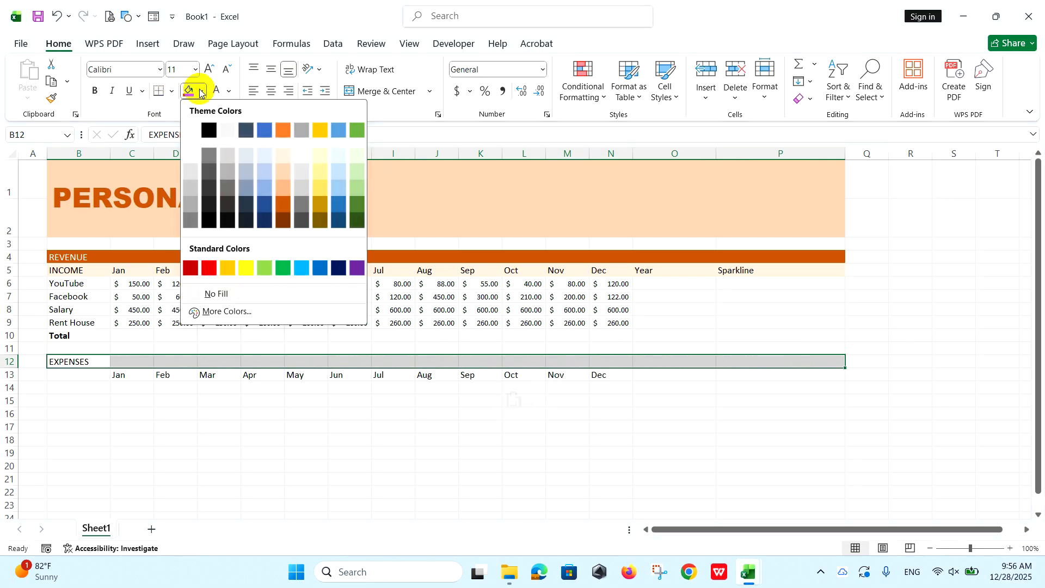
{"action": "left_click", "coordinate": [285, 205]}
{"action": "left_click", "coordinate": [229, 92]}
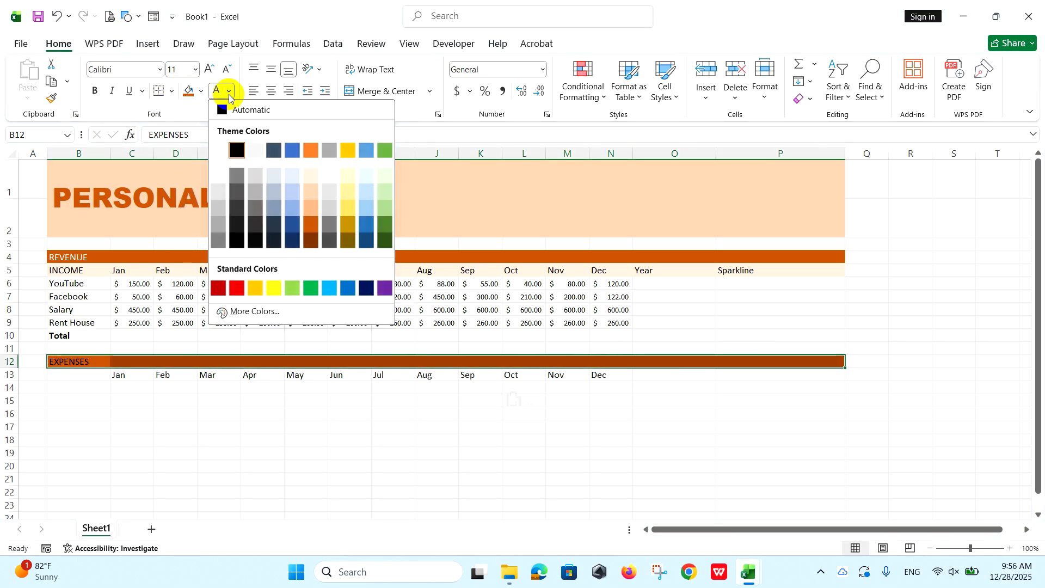
{"action": "left_click", "coordinate": [216, 149]}
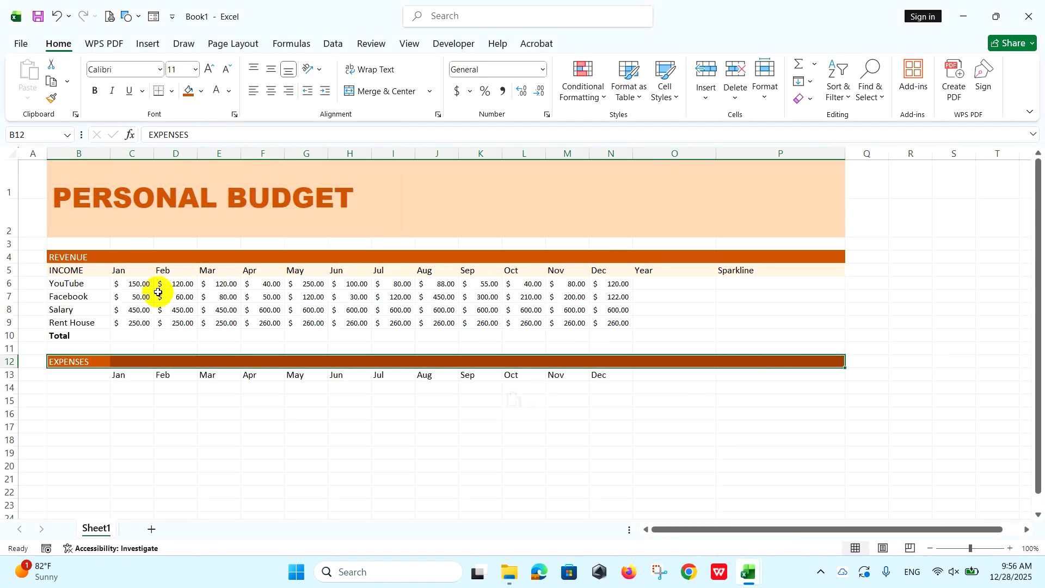
{"action": "left_click", "coordinate": [73, 359]}
Paste the copied expense labels HOME, Insurance, Repairs, Services and Electricity into B14:B18.
{"action": "left_click", "coordinate": [77, 388]}
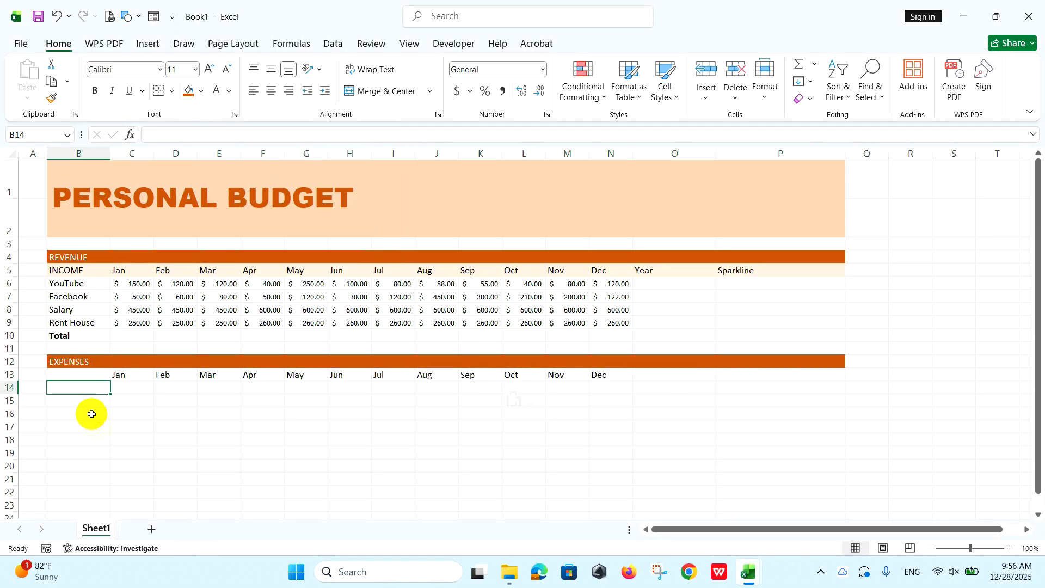
{"action": "key", "text": "ctrl+c"}
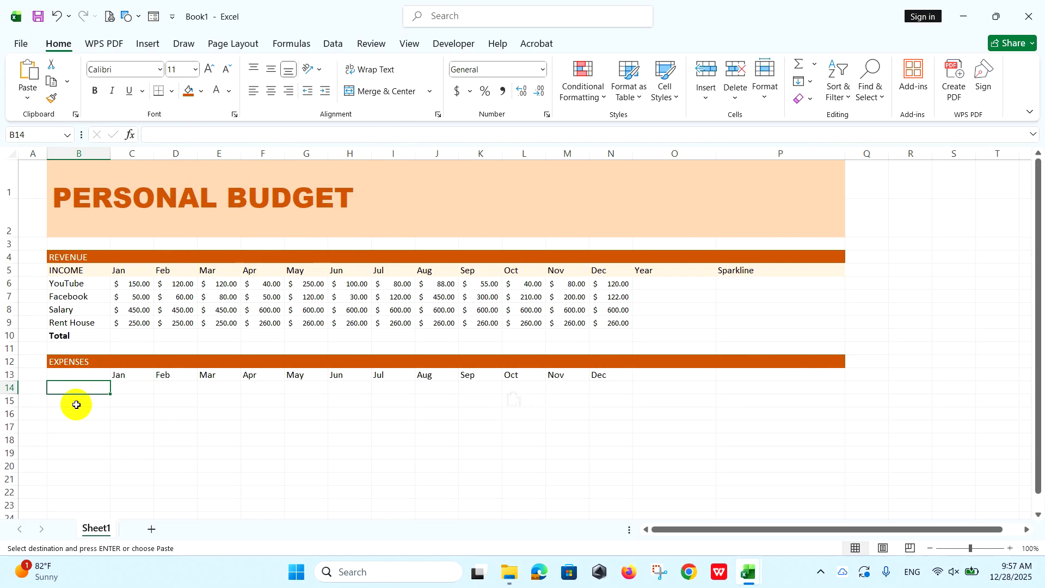
{"action": "right_click", "coordinate": [76, 389]}
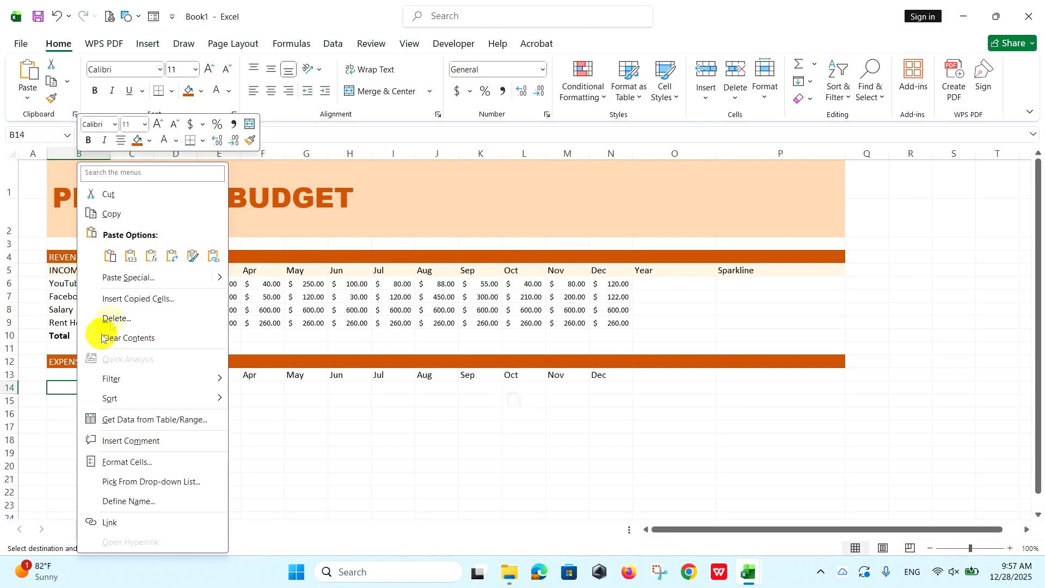
{"action": "left_click", "coordinate": [109, 256]}
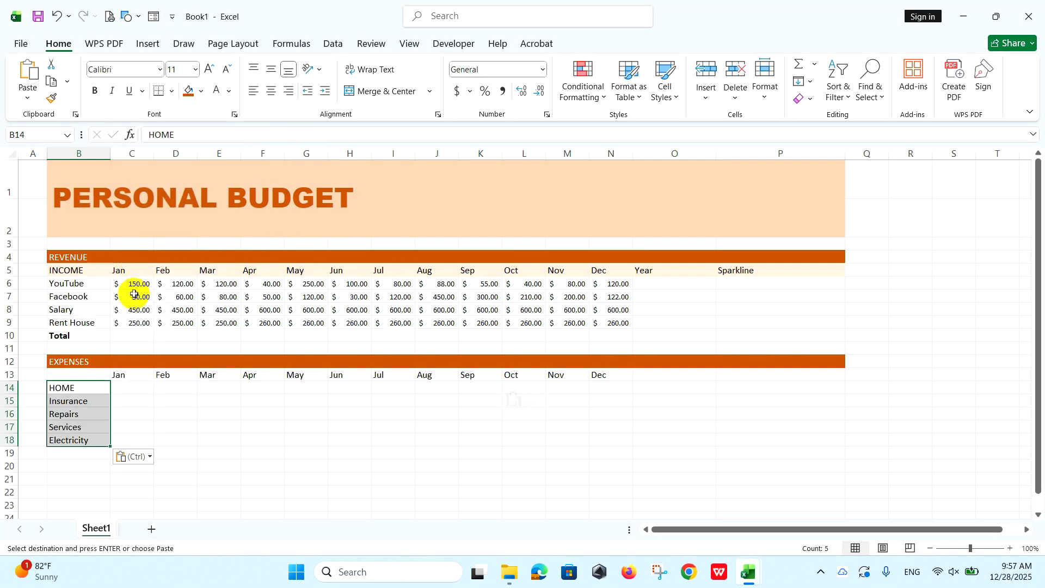
Paste the copied expense amounts as values into C14:N18 and format them as dollar Accounting at font size 9.
{"action": "left_click", "coordinate": [146, 386]}
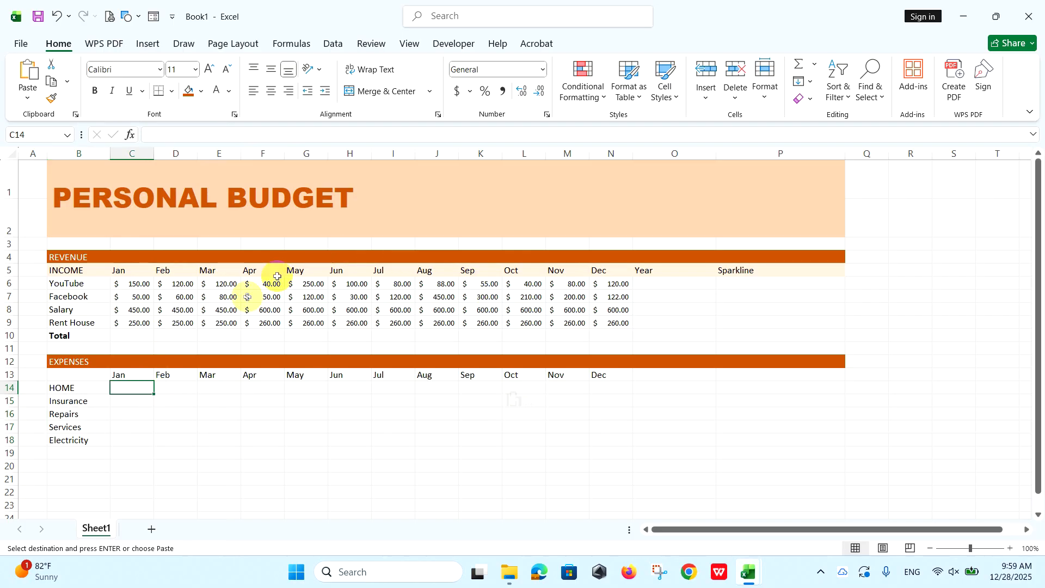
{"action": "right_click", "coordinate": [134, 387]}
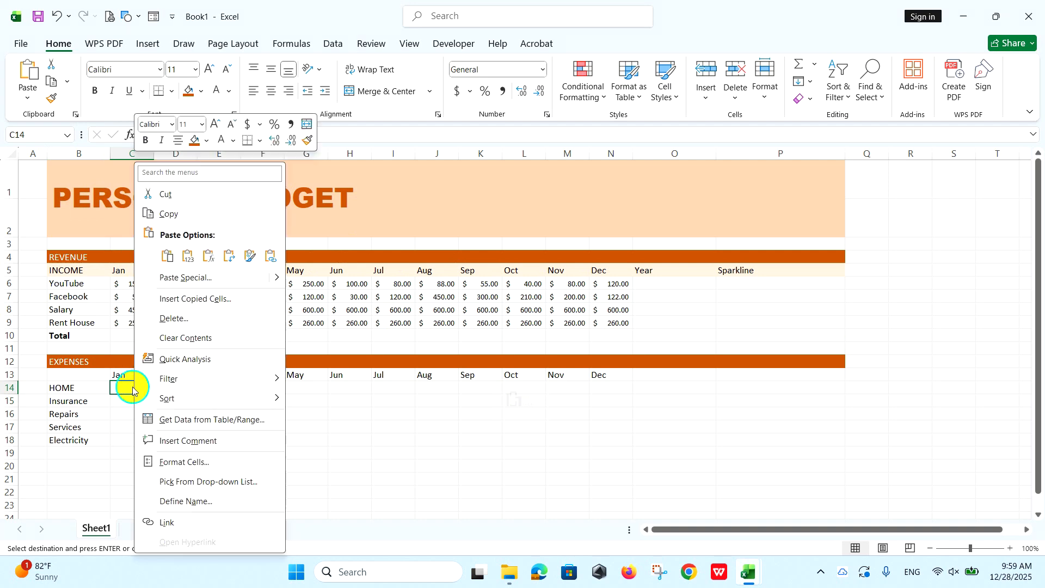
{"action": "left_click", "coordinate": [186, 257]}
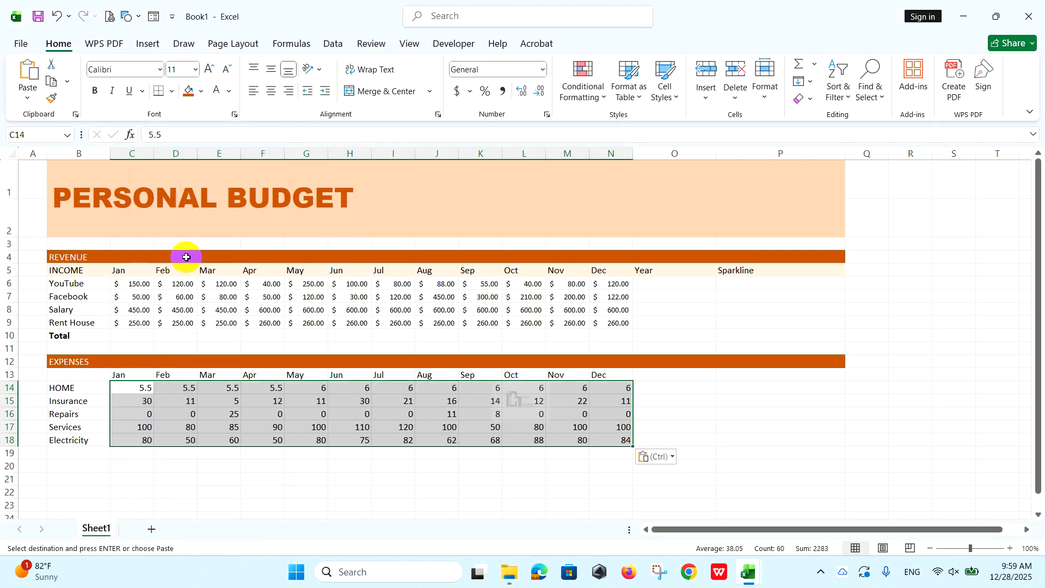
{"action": "left_click", "coordinate": [458, 92]}
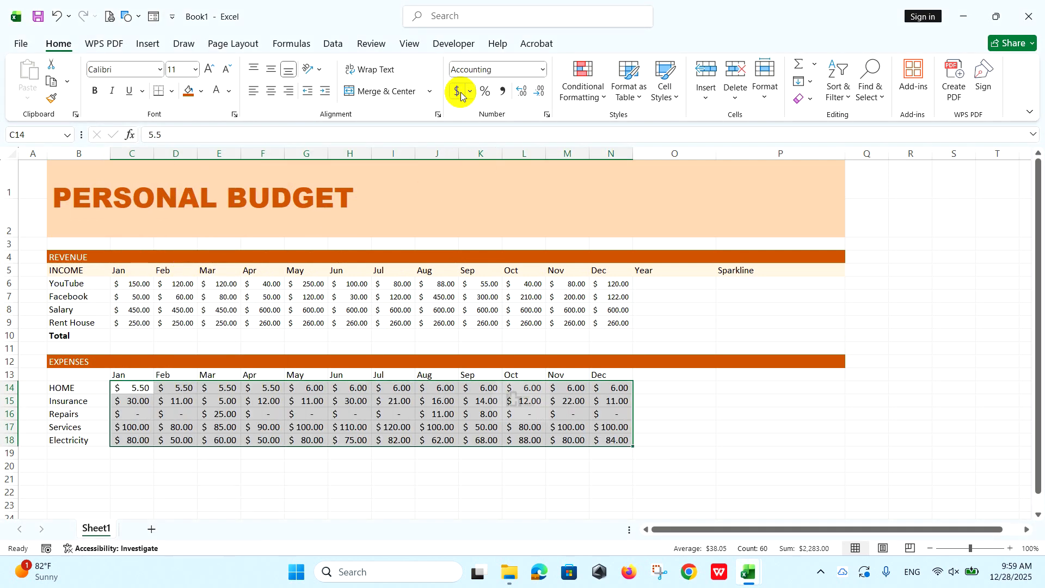
{"action": "left_click", "coordinate": [229, 71]}
{"action": "left_click", "coordinate": [229, 71]}
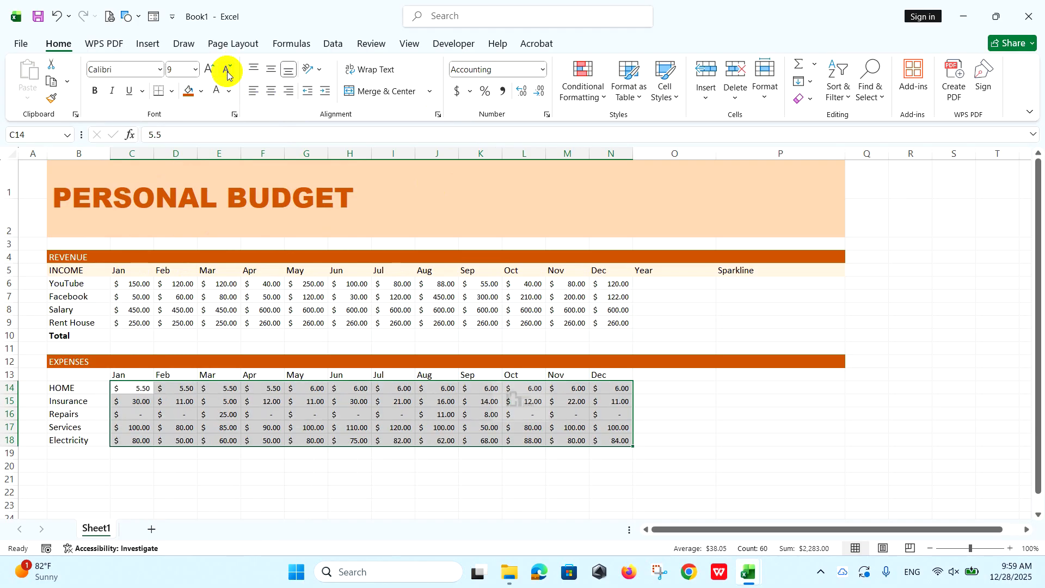
Add the headers Year in O13 and Sparkline in P13 to the expenses table.
{"action": "left_click", "coordinate": [660, 376]}
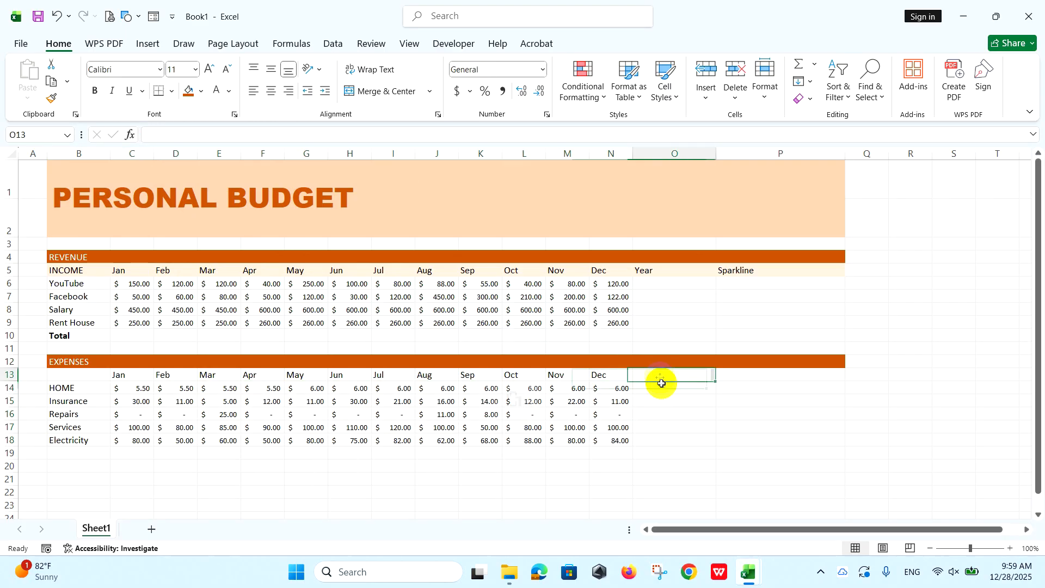
{"action": "type", "text": "Year"}
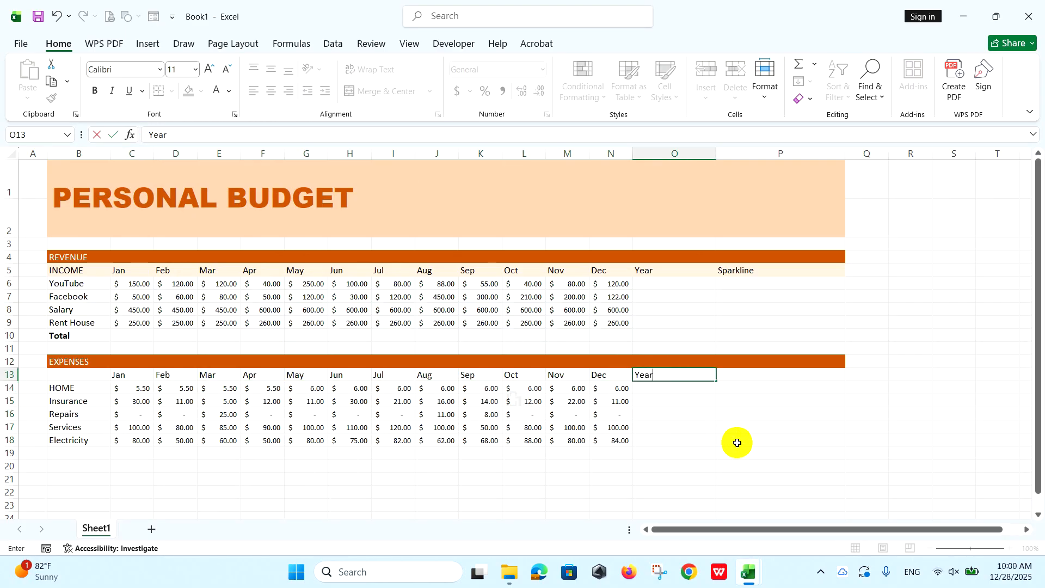
{"action": "key", "text": "Tab"}
{"action": "type", "text": "Sparkline"}
{"action": "key", "text": "Return"}
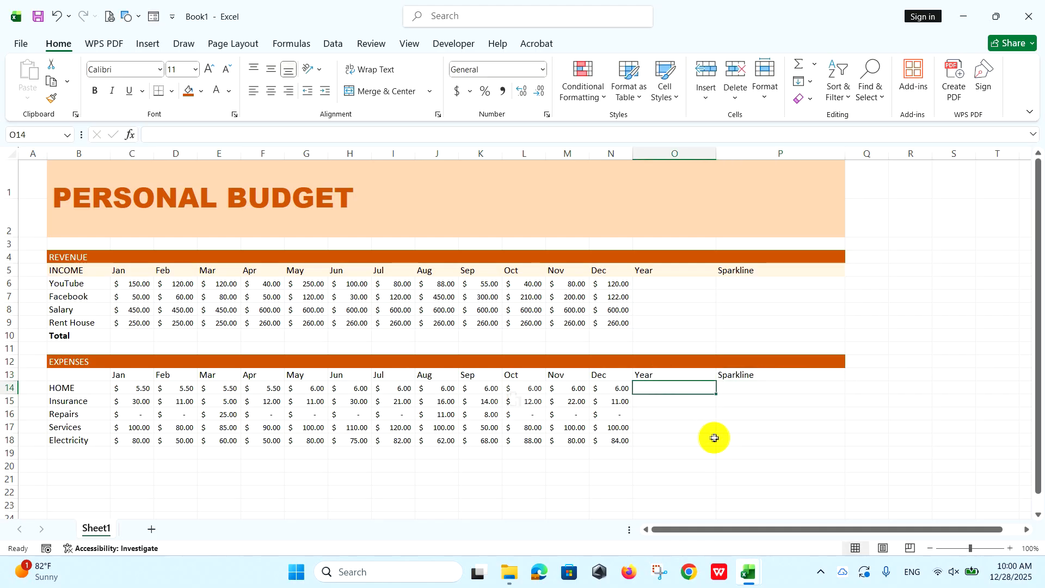
Fill the expenses month header row B13:P13 with the same light orange as the income header row.
{"action": "left_click_drag", "start_coordinate": [86, 374], "coordinate": [773, 374]}
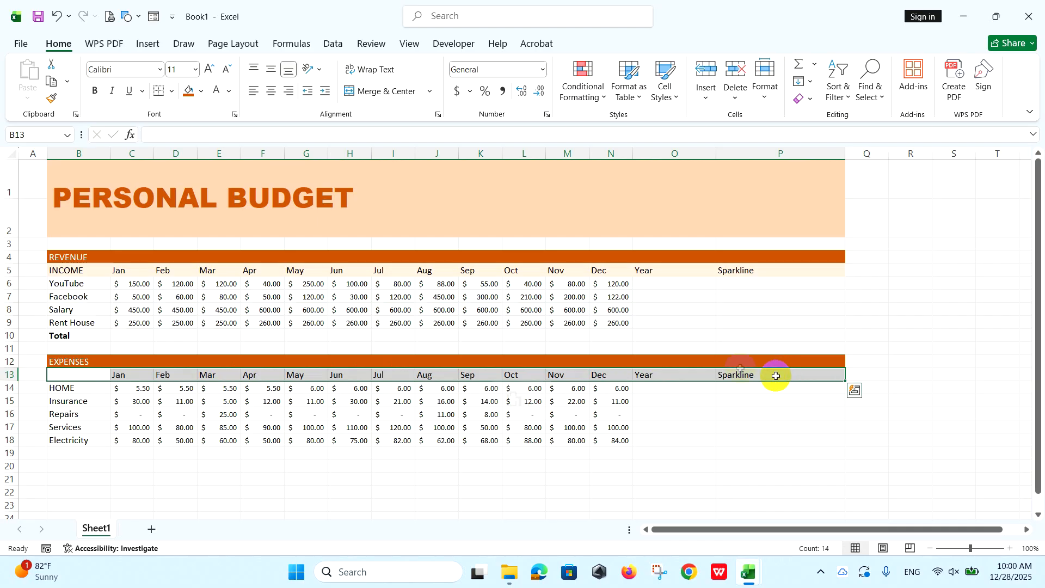
{"action": "left_click", "coordinate": [201, 92]}
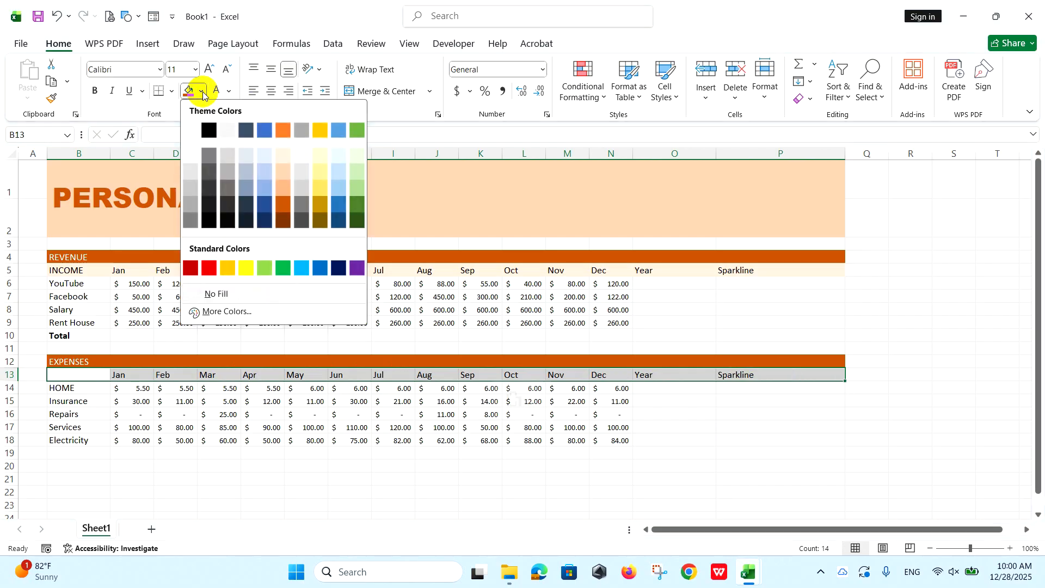
{"action": "left_click", "coordinate": [280, 156]}
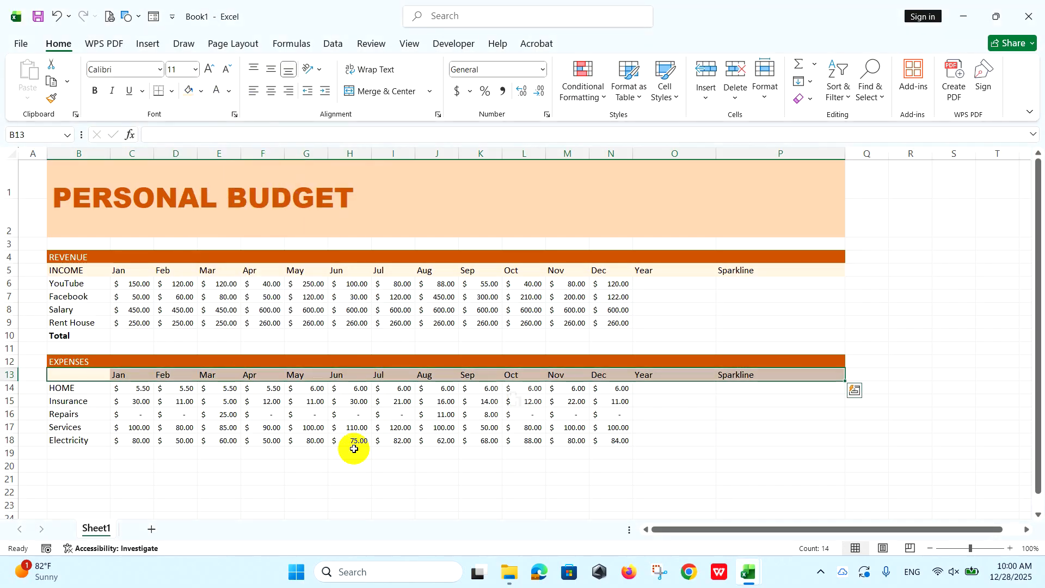
Enter the section label Personal in B20 below the home expenses.
{"action": "left_click", "coordinate": [76, 466]}
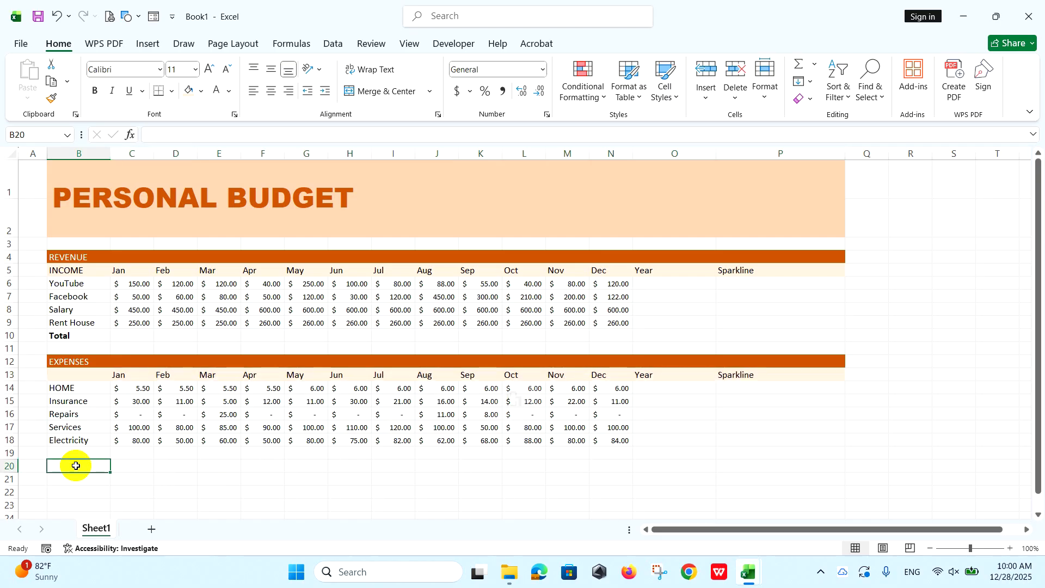
{"action": "scroll", "coordinate": [108, 425], "scroll_direction": "down", "scroll_amount": 1}
{"action": "type", "text": "Pers"}
{"action": "left_click", "coordinate": [147, 375]}
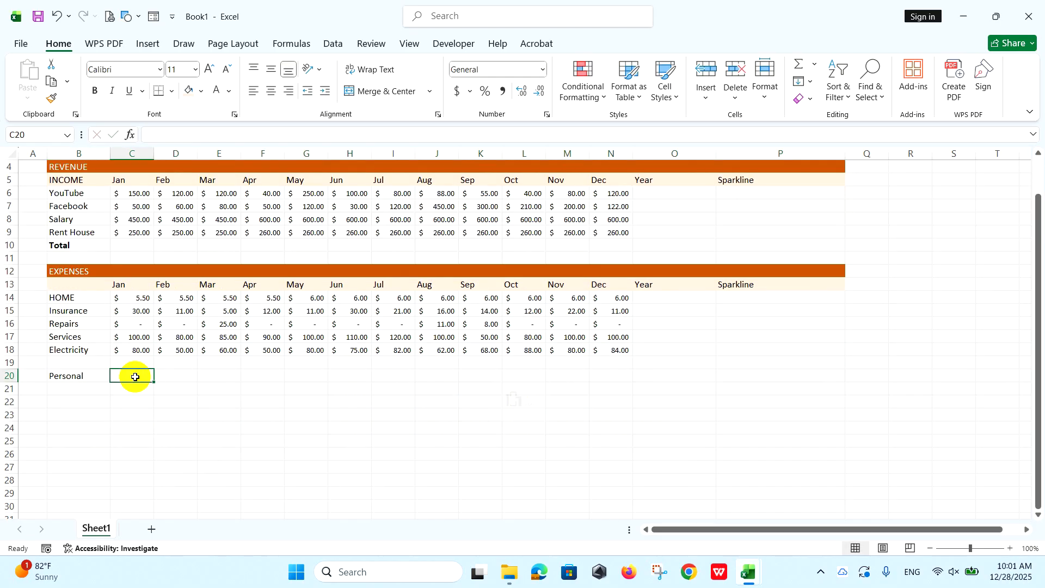
Enter Jan in C21 and extend the month series to Dec in N21.
{"action": "left_click", "coordinate": [142, 390]}
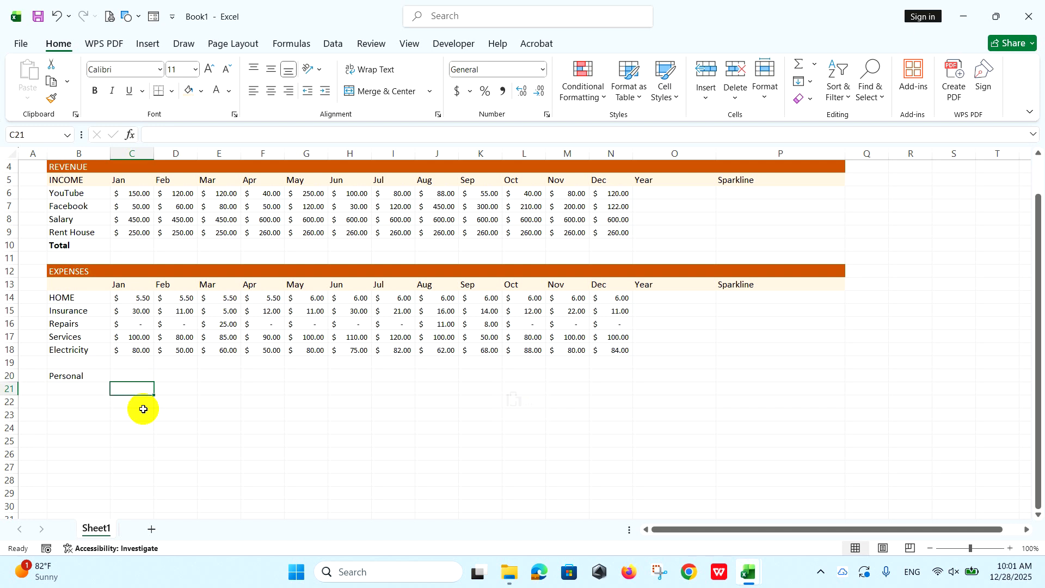
{"action": "type", "text": "Jan"}
{"action": "key", "text": "Tab"}
{"action": "left_click", "coordinate": [138, 390]}
{"action": "left_click_drag", "start_coordinate": [156, 396], "coordinate": [625, 386]}
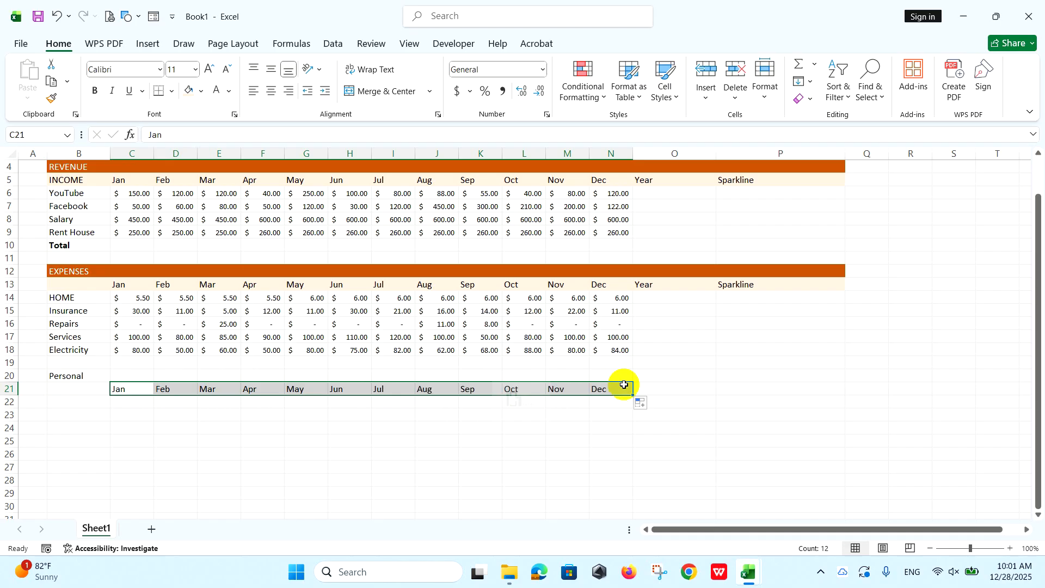
Enter the personal expense labels Clothes in B22 and Gifts in B23.
{"action": "left_click", "coordinate": [88, 404]}
{"action": "type", "text": "Clothes"}
{"action": "key", "text": "Return"}
{"action": "type", "text": "Gif"}
{"action": "left_click", "coordinate": [79, 422]}
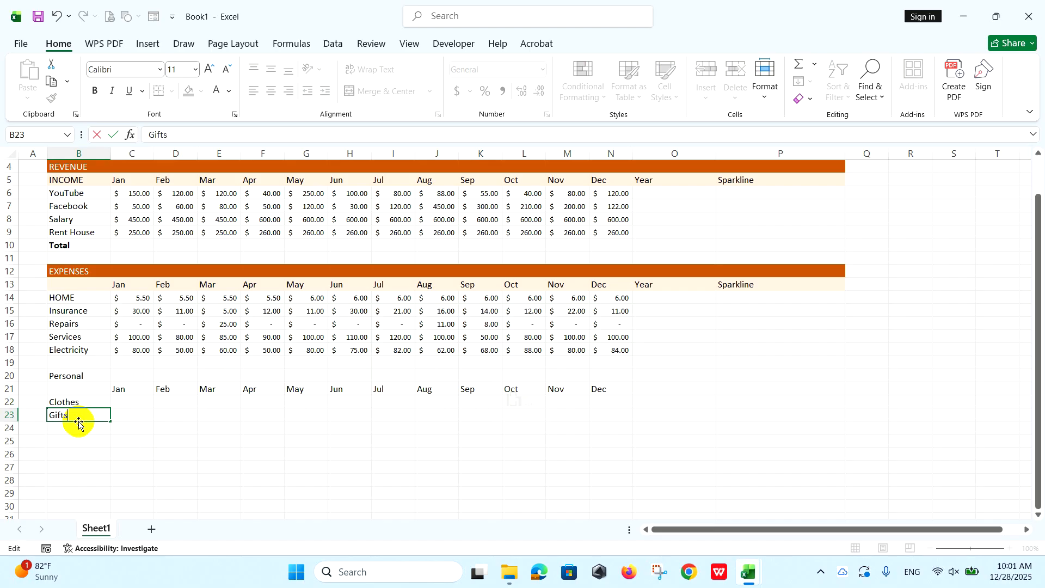
Paste the copied monthly amounts for Clothes and Gifts as values into C22:N23.
{"action": "left_click", "coordinate": [128, 401]}
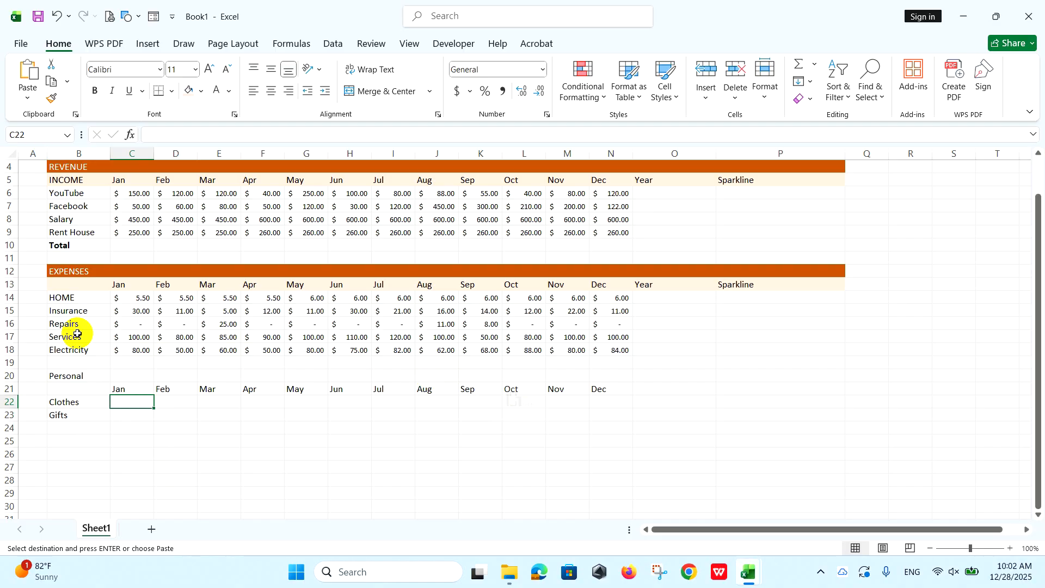
{"action": "right_click", "coordinate": [133, 403]}
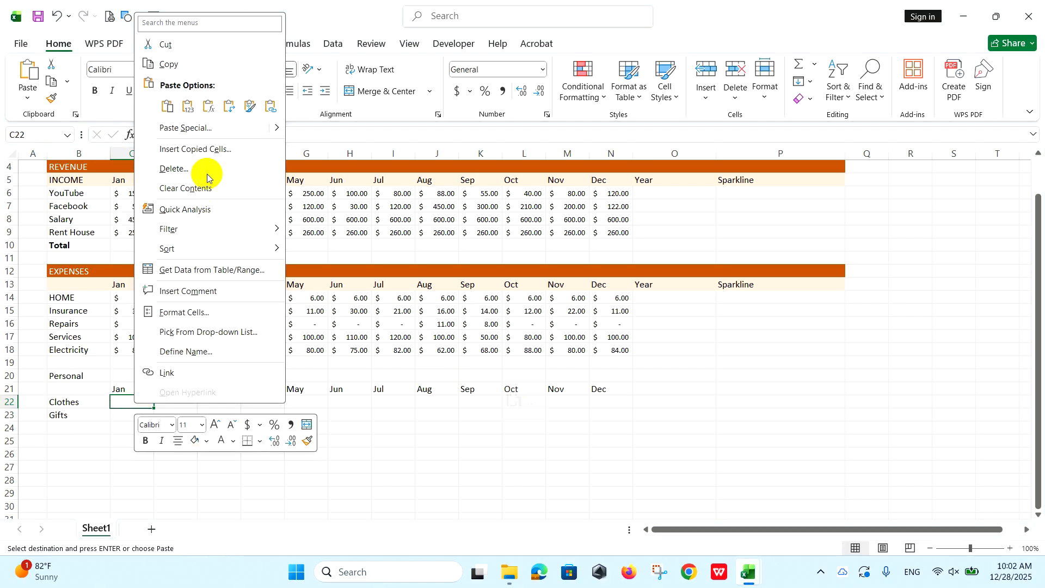
{"action": "left_click", "coordinate": [183, 107]}
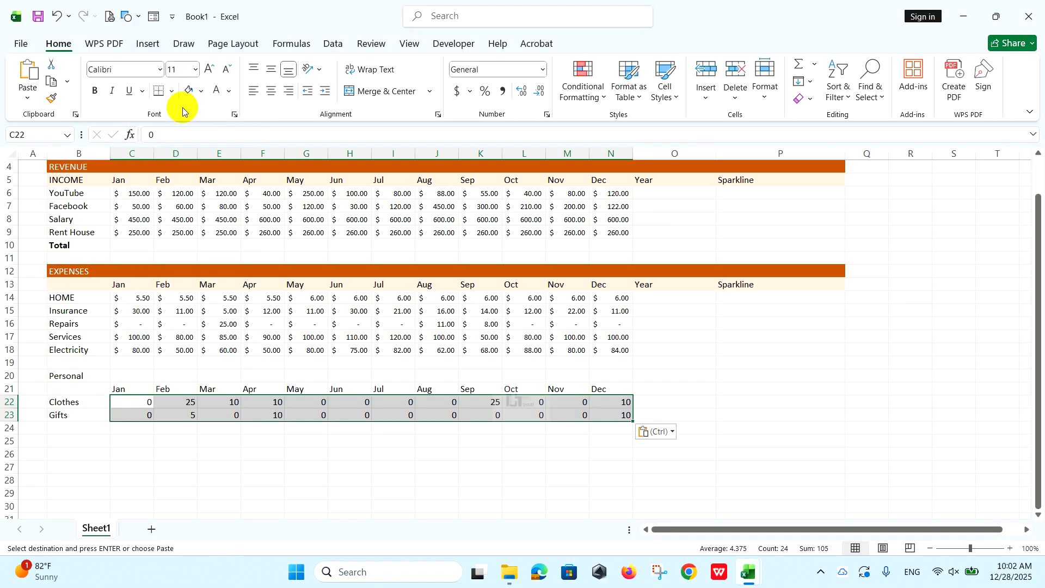
Reduce the personal amounts in C22:N23 to font size 9 and apply the dollar Accounting format.
{"action": "left_click", "coordinate": [227, 77]}
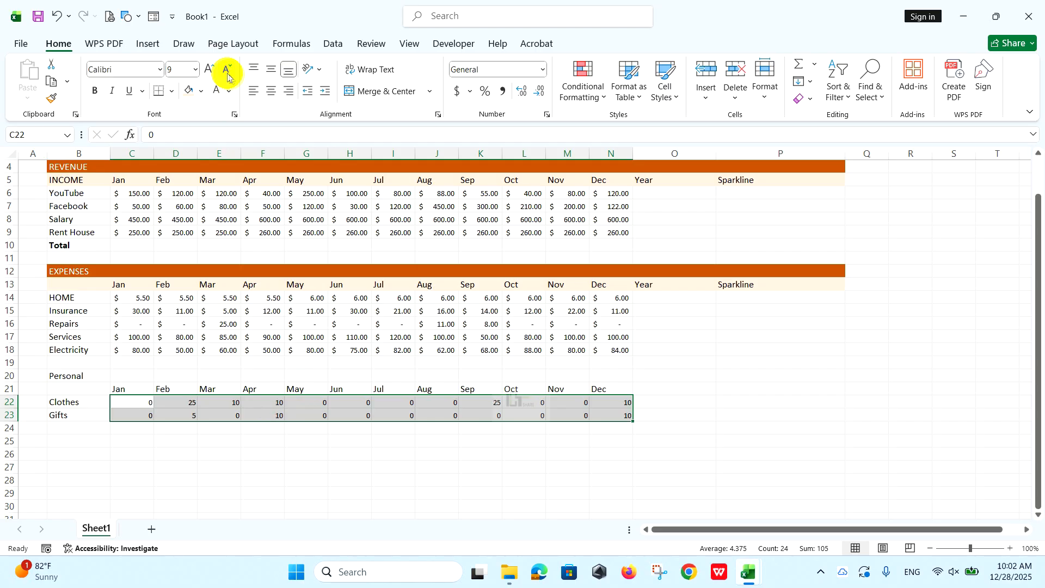
{"action": "left_click", "coordinate": [456, 93]}
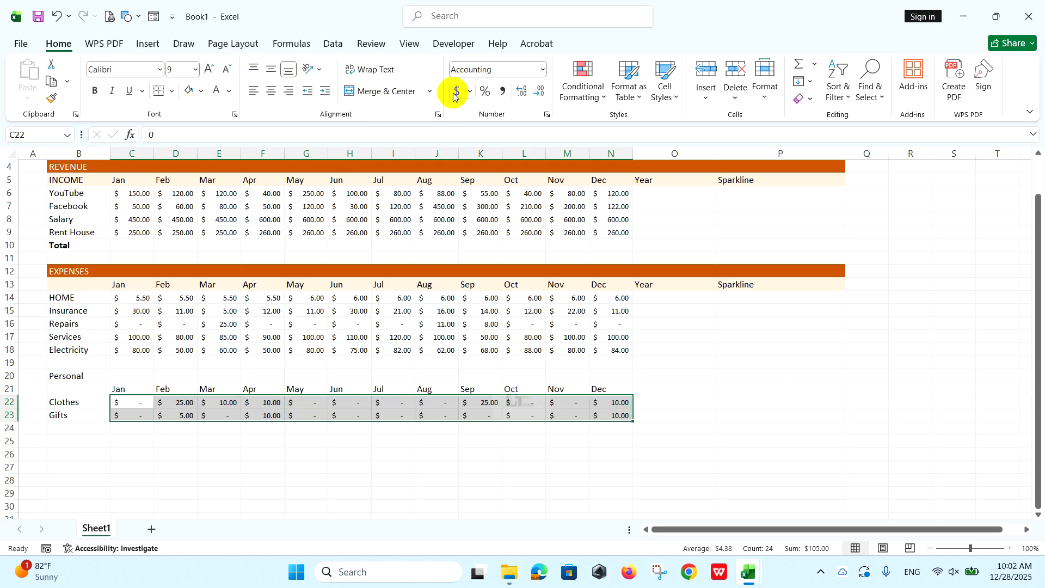
Enter the column headers Year in O21 and Sparkline in P21 of the Personal table.
{"action": "left_click", "coordinate": [676, 388]}
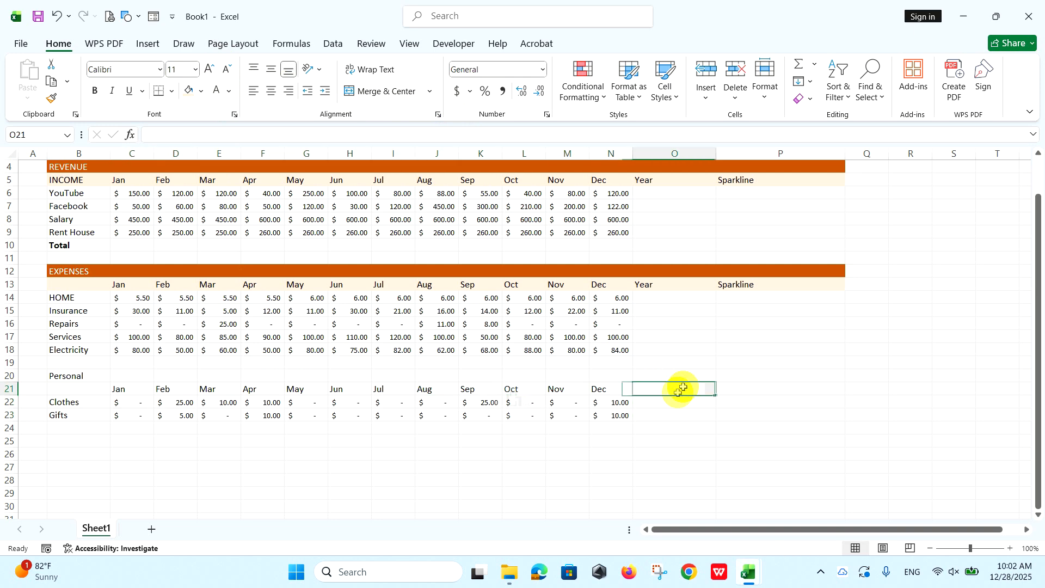
{"action": "type", "text": "Year"}
{"action": "key", "text": "Tab"}
{"action": "type", "text": "Spar"}
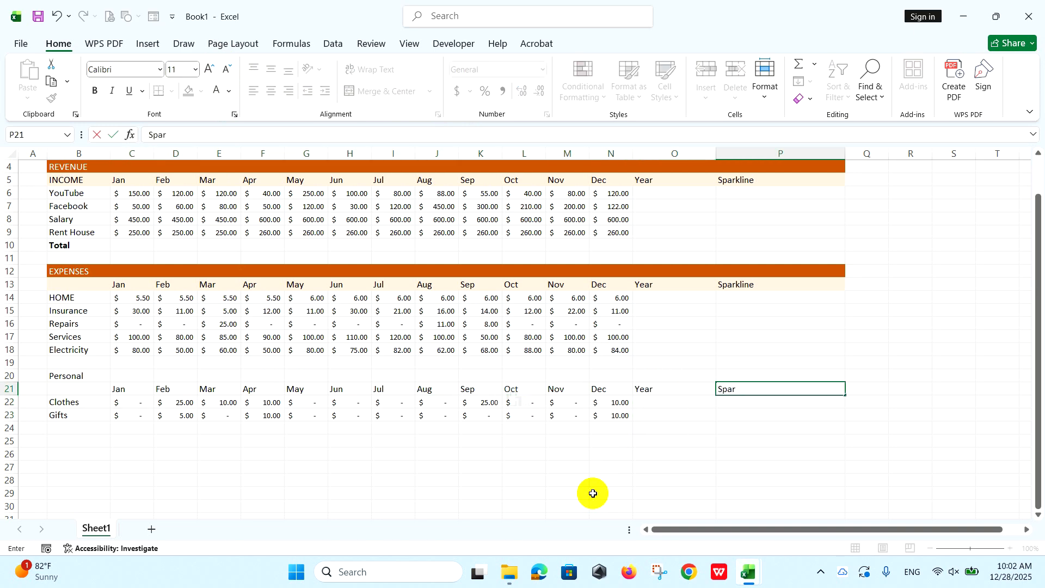
{"action": "key", "text": "Return"}
Fill the Personal heading band B20:P20 with dark orange and make its text white.
{"action": "left_click_drag", "start_coordinate": [93, 376], "coordinate": [751, 373]}
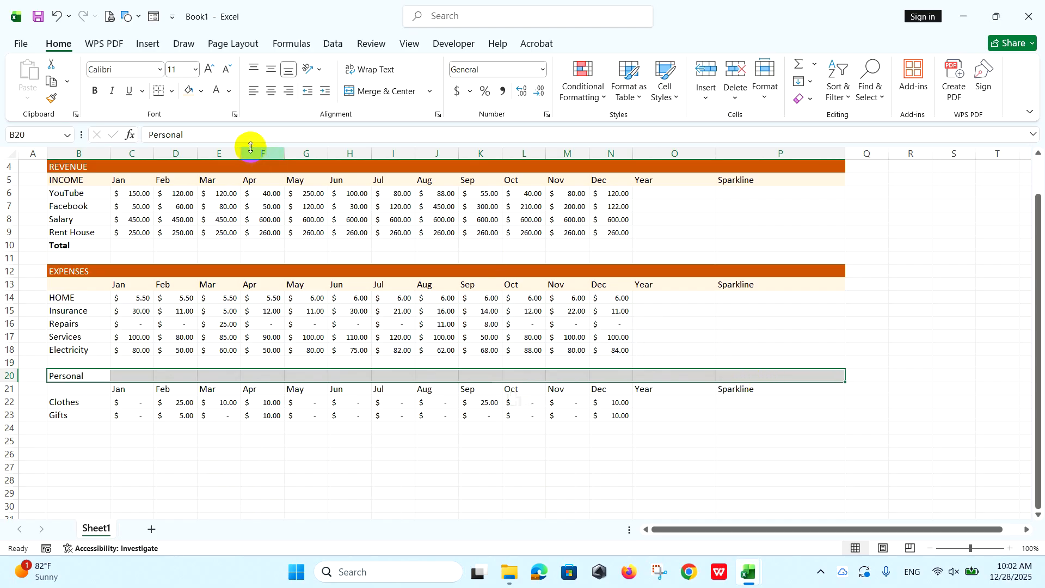
{"action": "left_click", "coordinate": [203, 92]}
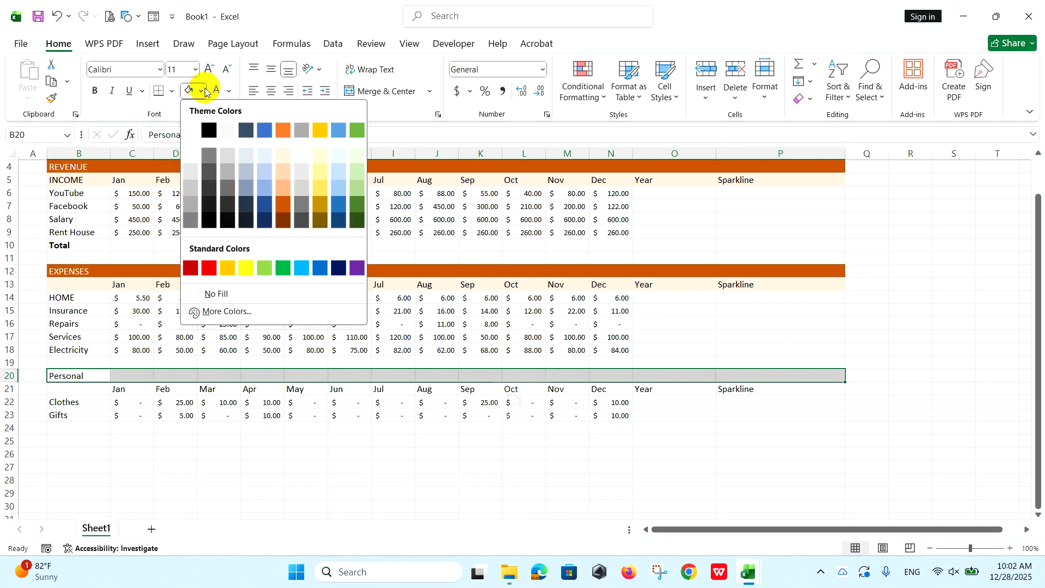
{"action": "left_click", "coordinate": [285, 205]}
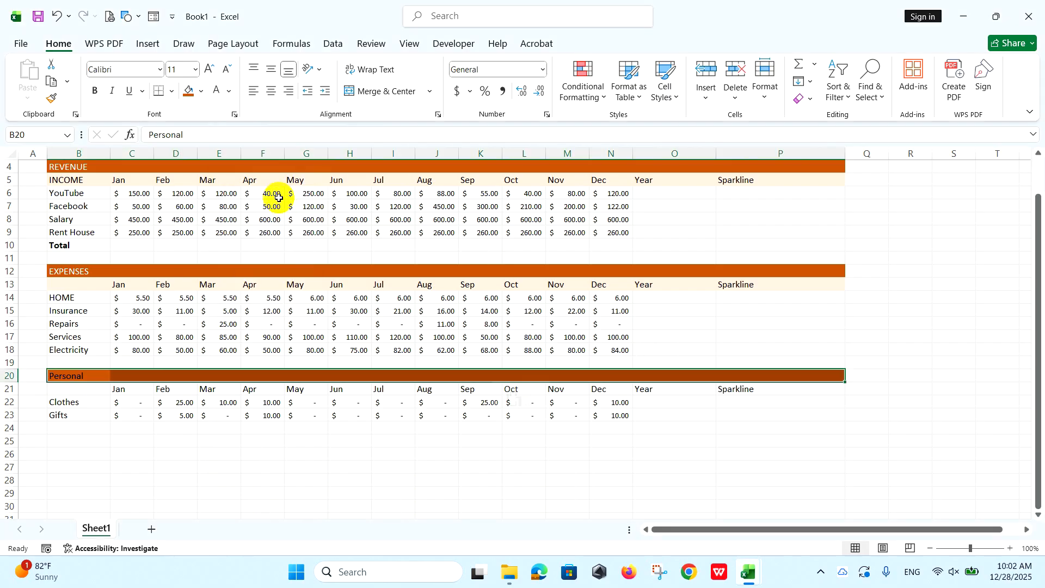
{"action": "left_click", "coordinate": [217, 93]}
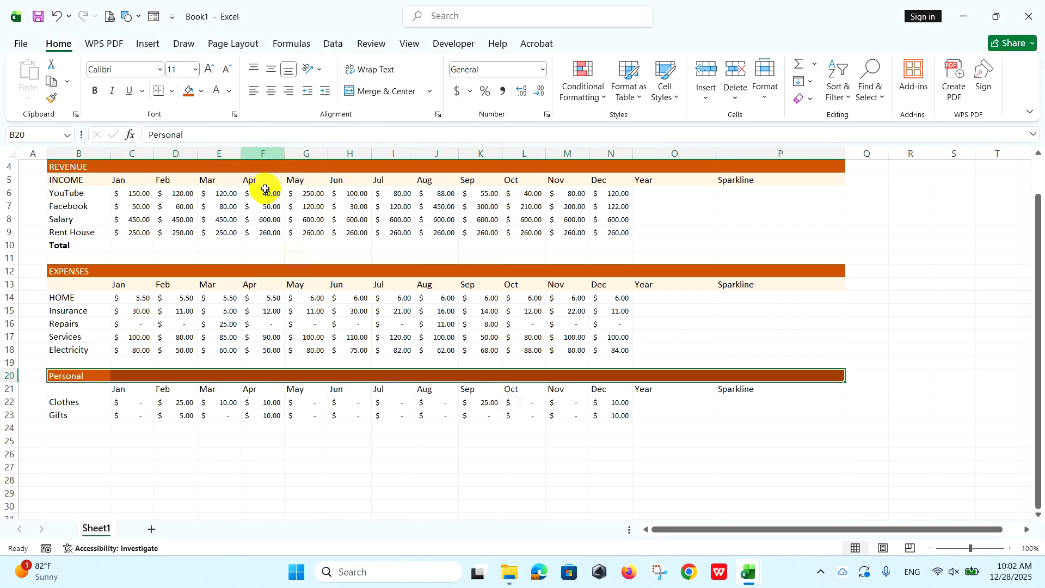
Fill the Personal month header row B21:P21 with the lightest orange theme tint.
{"action": "left_click_drag", "start_coordinate": [103, 389], "coordinate": [774, 396]}
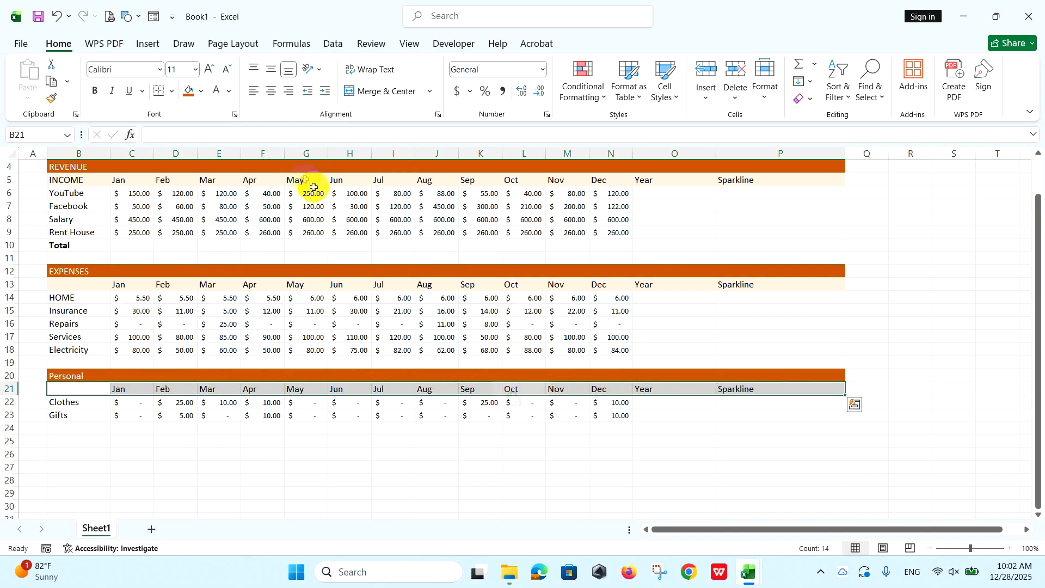
{"action": "left_click", "coordinate": [202, 93]}
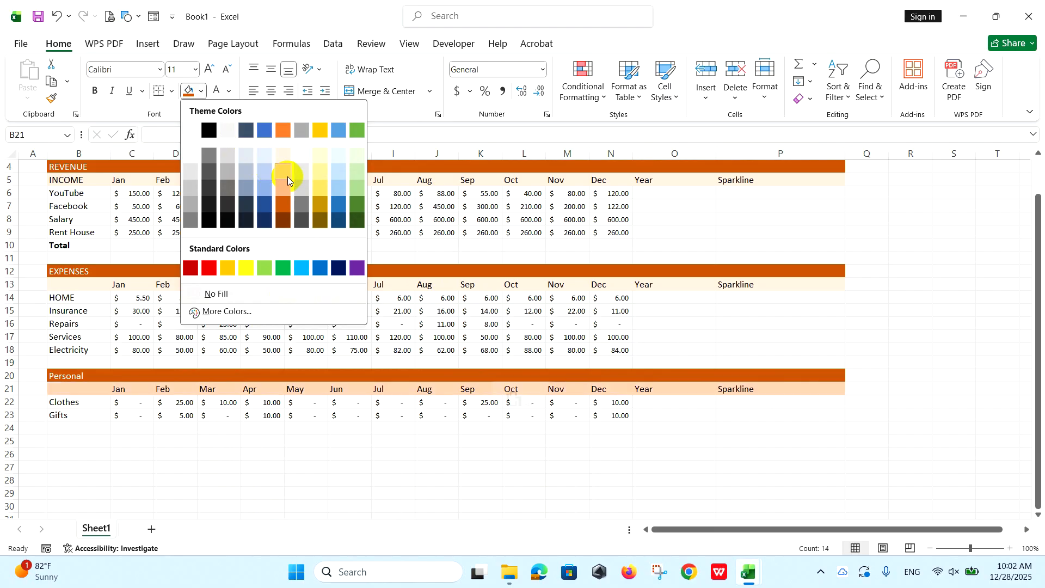
{"action": "left_click", "coordinate": [283, 156]}
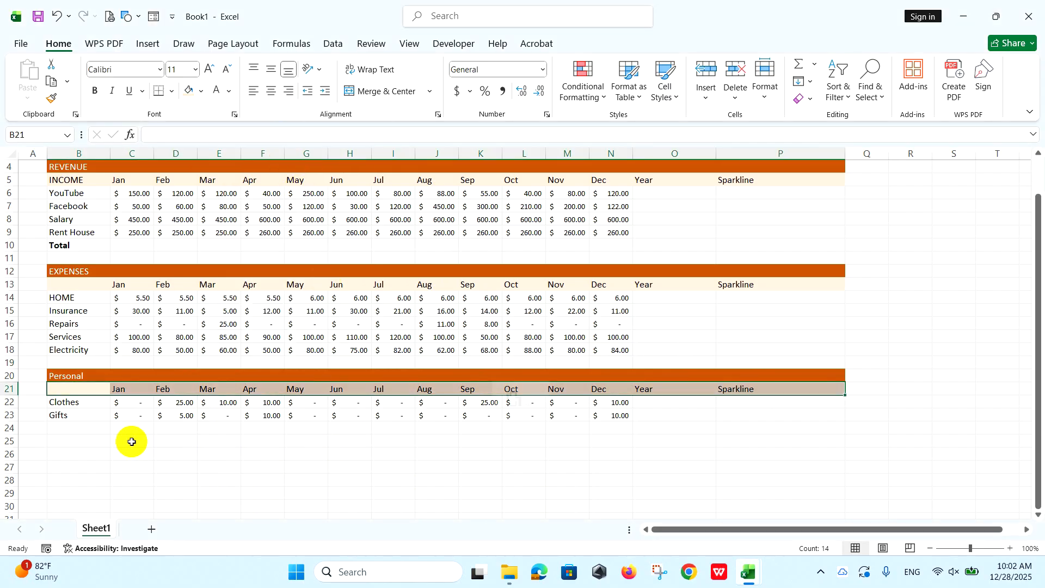
Enter the label Total in B24 below Gifts.
{"action": "left_click", "coordinate": [101, 432]}
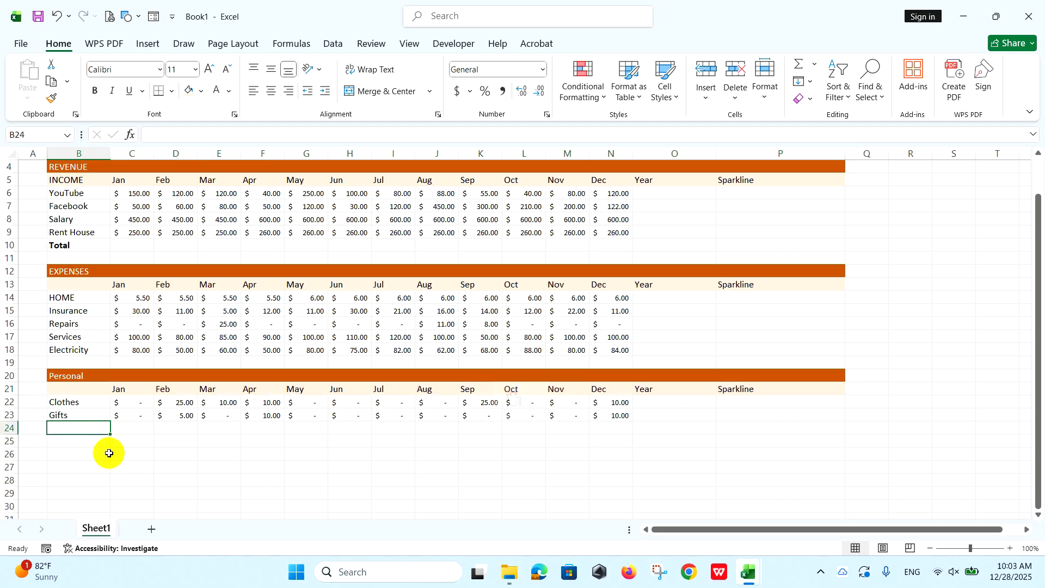
{"action": "type", "text": "Total"}
{"action": "key", "text": "Tab"}
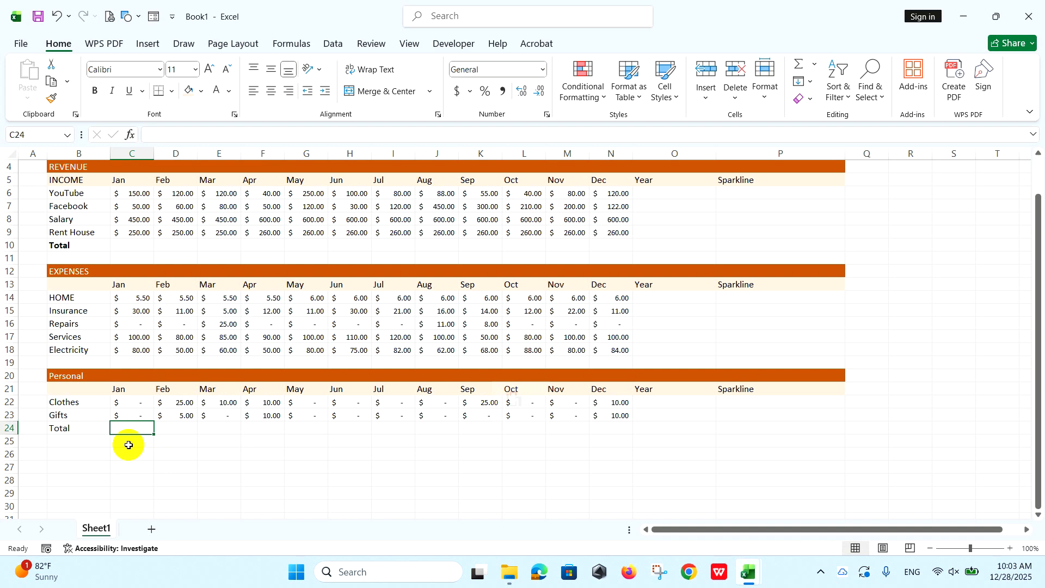
Insert a row below Electricity at row 19 and enter the label Total in B19.
{"action": "left_click", "coordinate": [8, 362]}
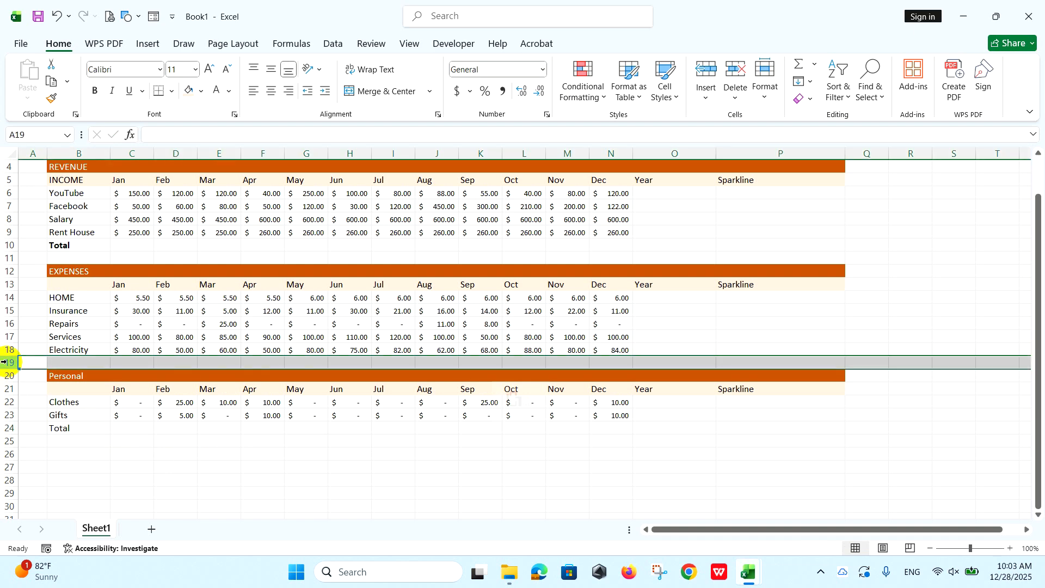
{"action": "right_click", "coordinate": [9, 364]}
{"action": "left_click", "coordinate": [43, 231]}
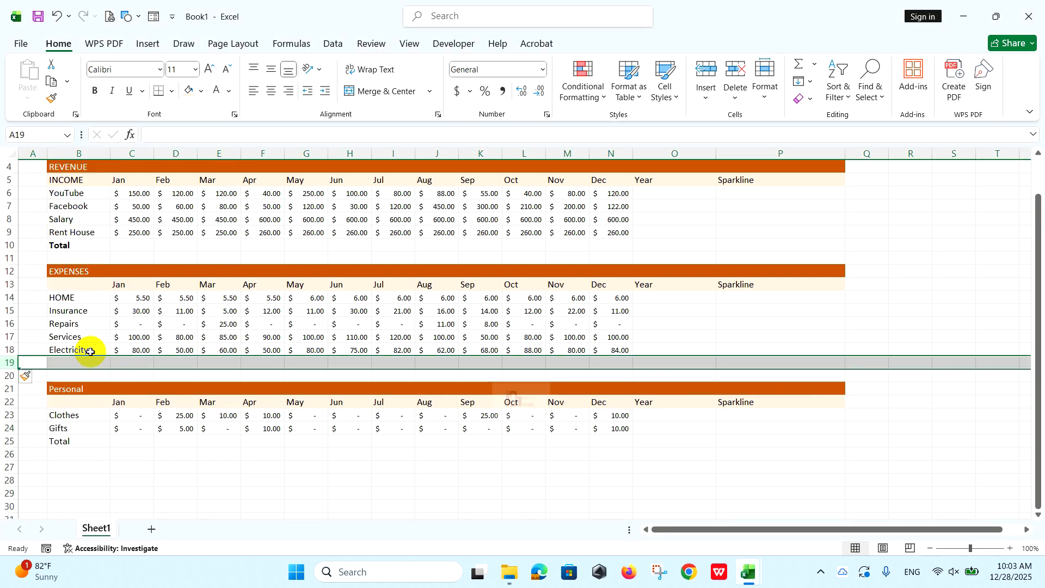
{"action": "left_click", "coordinate": [74, 363]}
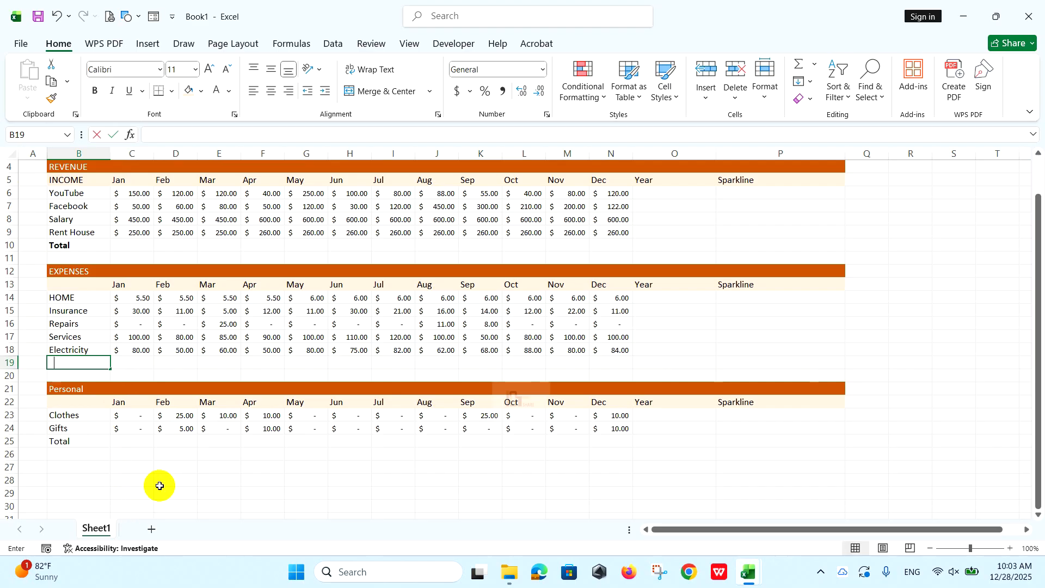
{"action": "type", "text": "Tot"}
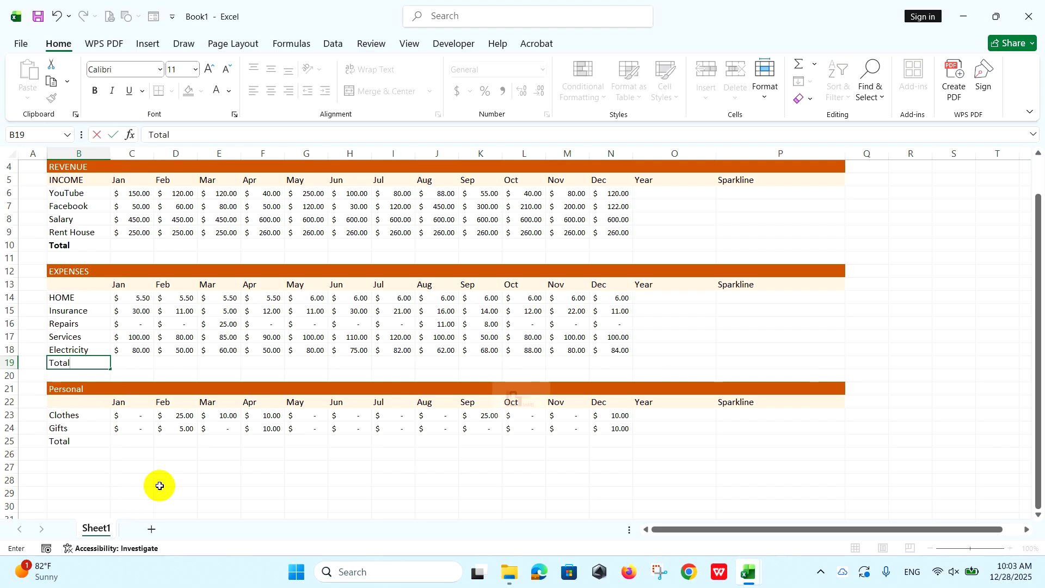
{"action": "type", "text": "al"}
{"action": "left_click", "coordinate": [121, 481]}
Make the Total labels in B19 and B25 bold.
{"action": "left_click", "coordinate": [77, 362]}
{"action": "left_click", "coordinate": [94, 91]}
{"action": "left_click", "coordinate": [64, 439]}
{"action": "left_click", "coordinate": [95, 91]}
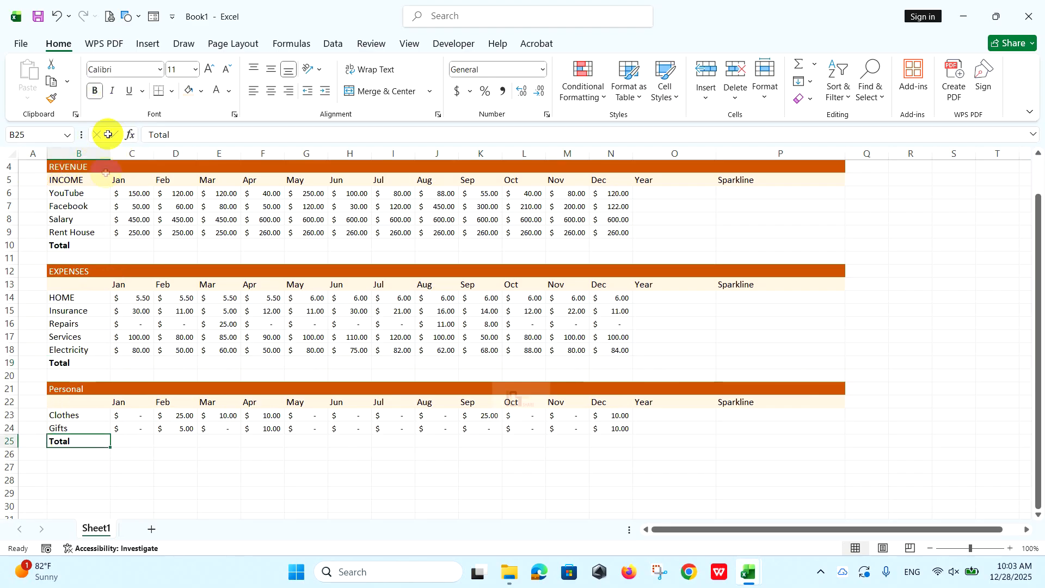
Enter the summary labels Totals in B27, Total-Expense in B28 and Net-Profit in B29.
{"action": "left_click", "coordinate": [87, 467]}
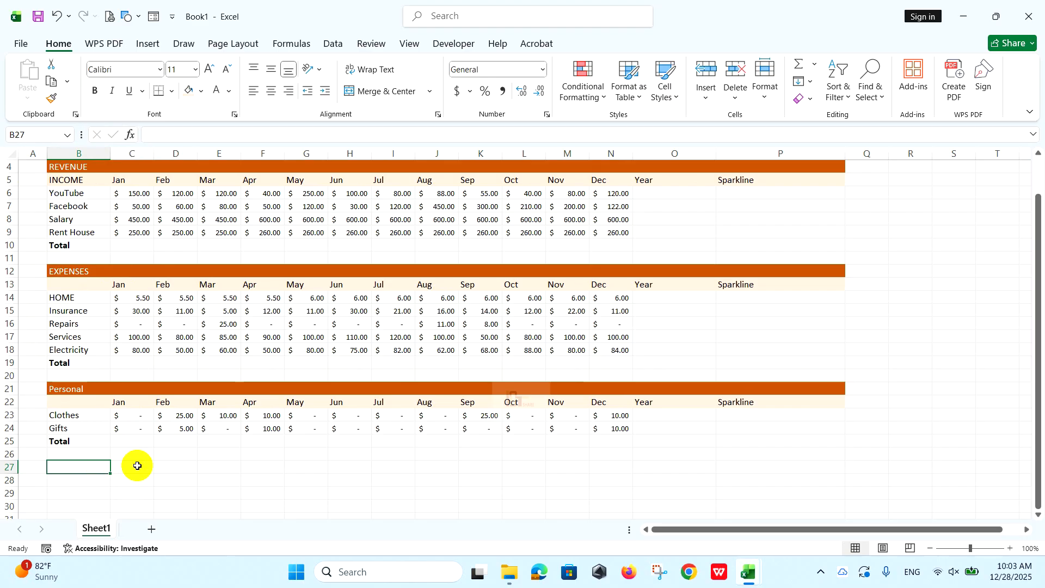
{"action": "scroll", "coordinate": [103, 487], "scroll_direction": "down", "scroll_amount": 2}
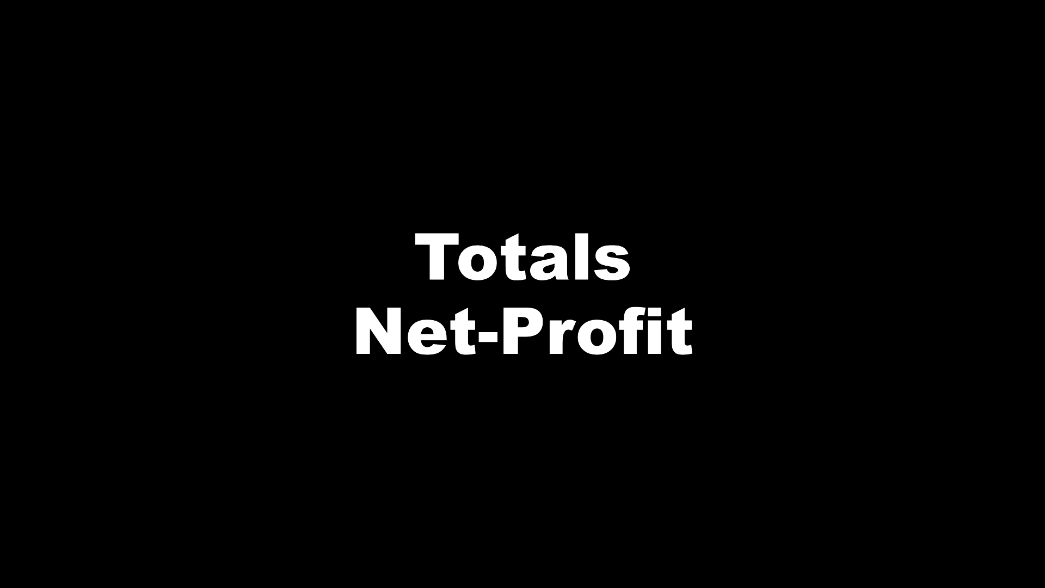
{"action": "type", "text": "T"}
{"action": "type", "text": "otals"}
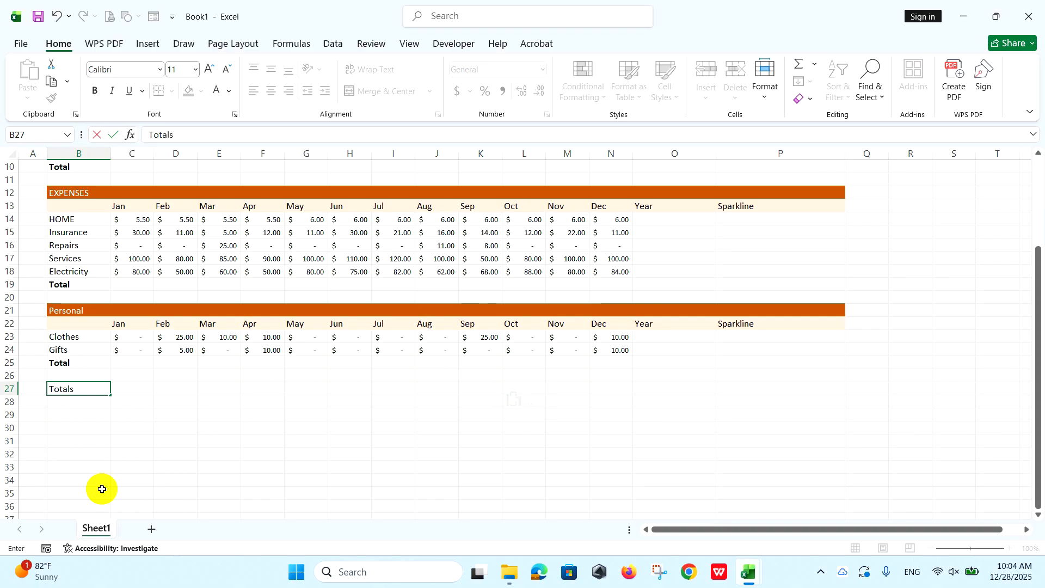
{"action": "key", "text": "Return"}
{"action": "type", "text": "Total-Expense"}
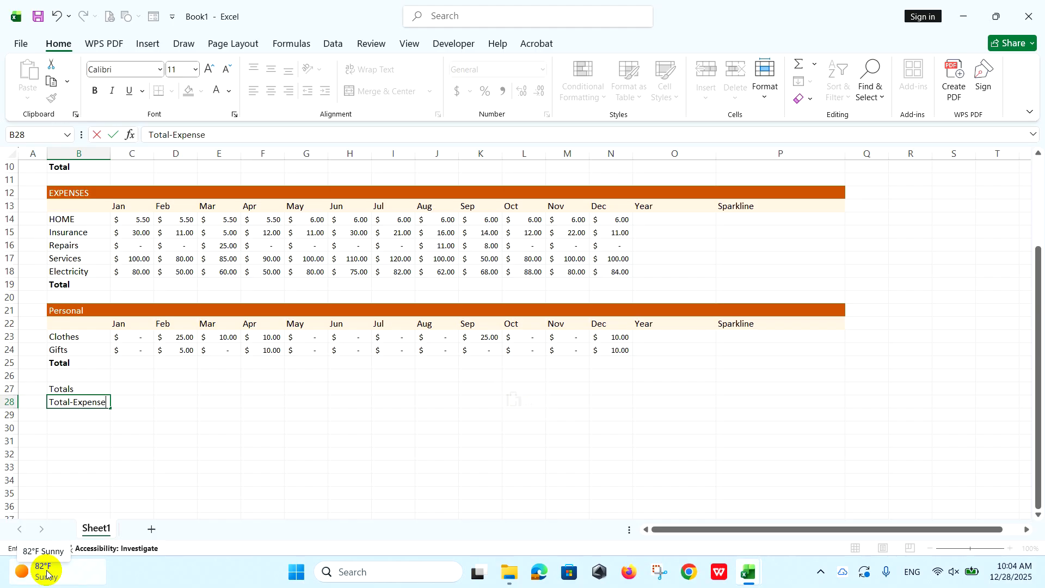
{"action": "left_click", "coordinate": [75, 417]}
{"action": "type", "text": "N"}
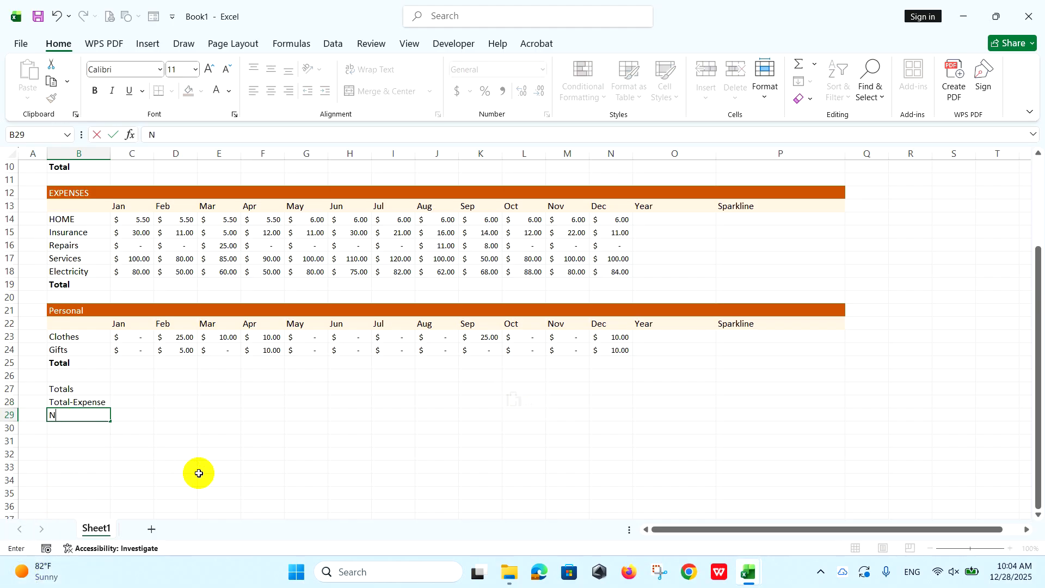
{"action": "type", "text": "et-Profit"}
Enter Jan in C27 and extend the month series to Dec in N27.
{"action": "left_click", "coordinate": [142, 391]}
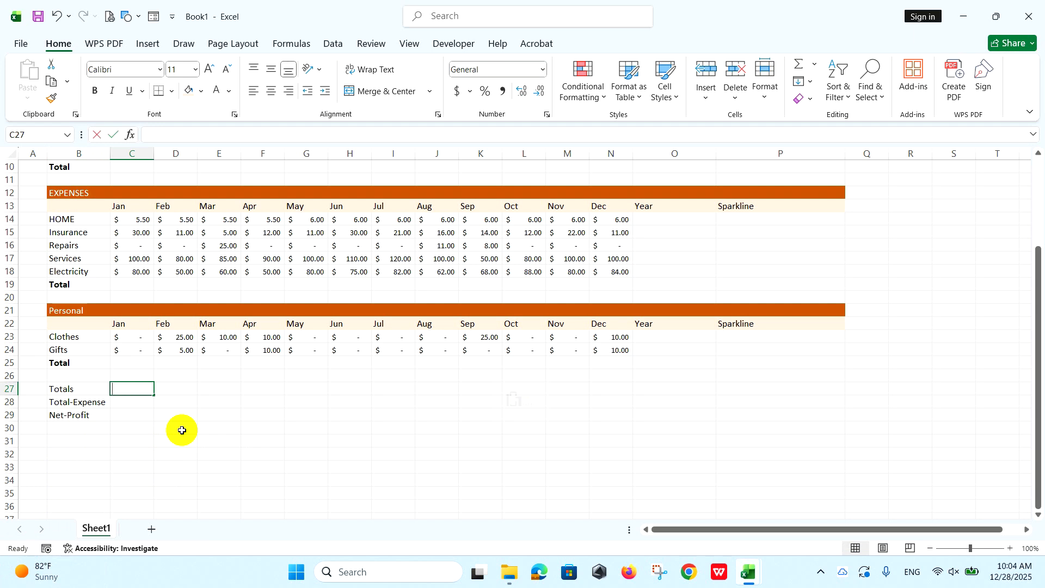
{"action": "type", "text": "Jan"}
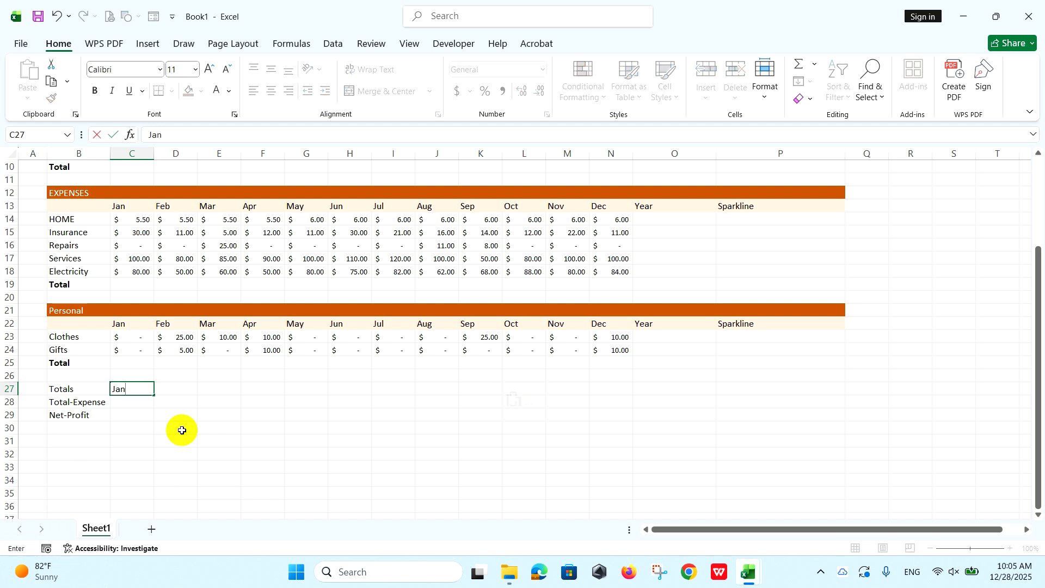
{"action": "left_click", "coordinate": [173, 389]}
{"action": "left_click", "coordinate": [138, 389]}
{"action": "left_click_drag", "start_coordinate": [155, 395], "coordinate": [617, 395]}
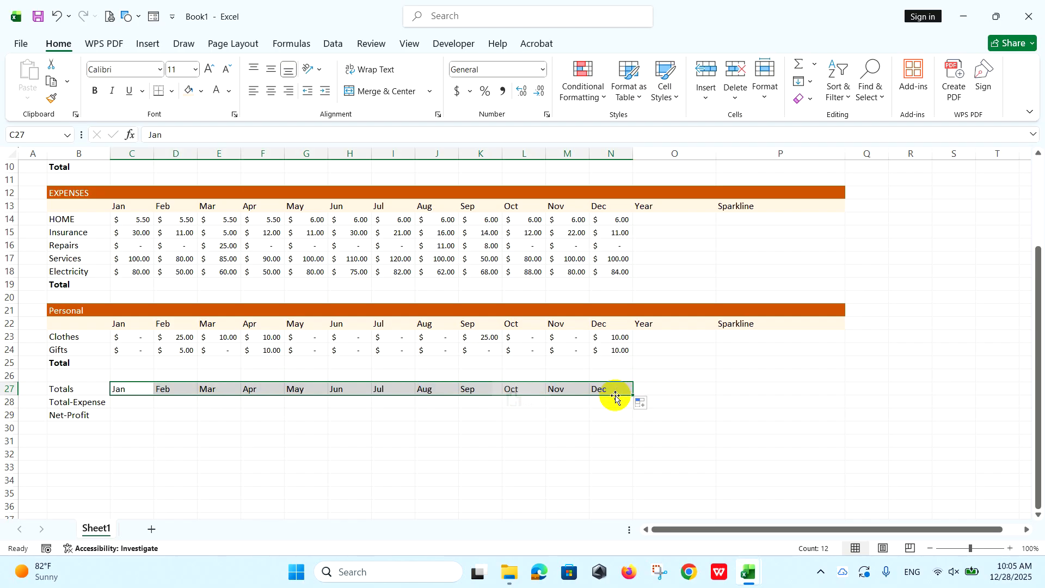
Enter the header Year in O27 of the Totals row.
{"action": "left_click", "coordinate": [658, 390]}
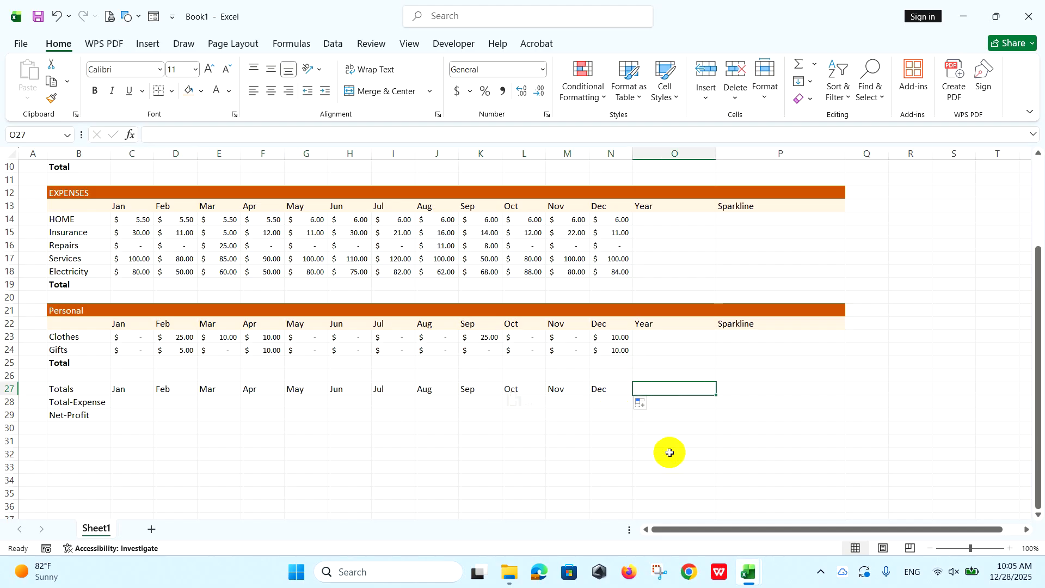
{"action": "type", "text": "Year"}
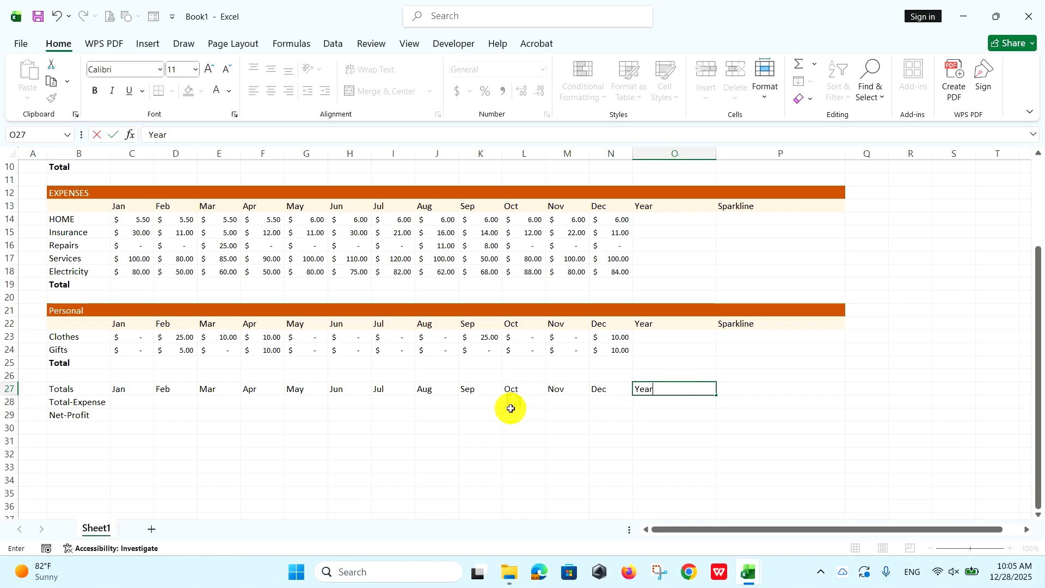
{"action": "left_click", "coordinate": [129, 401]}
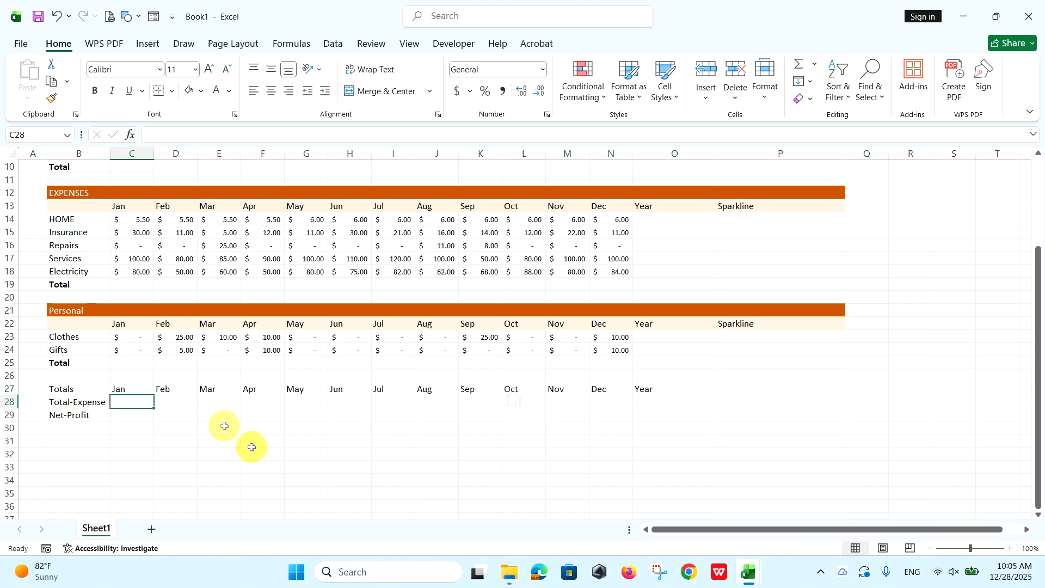
Fill the Totals header row B27:P27 with dark orange and make its text white.
{"action": "left_click_drag", "start_coordinate": [84, 389], "coordinate": [779, 387]}
{"action": "left_click", "coordinate": [201, 91]}
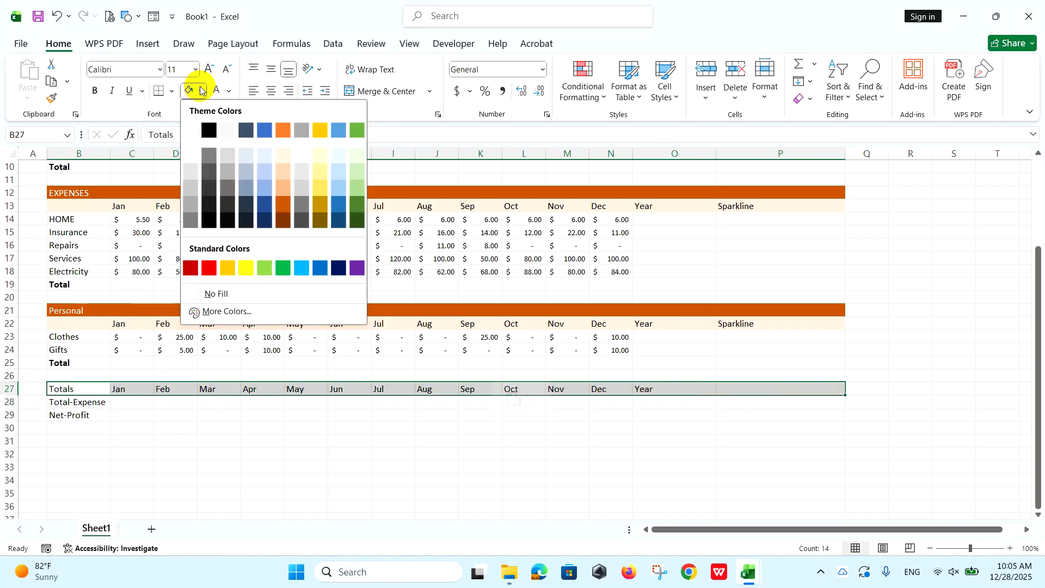
{"action": "left_click", "coordinate": [283, 205]}
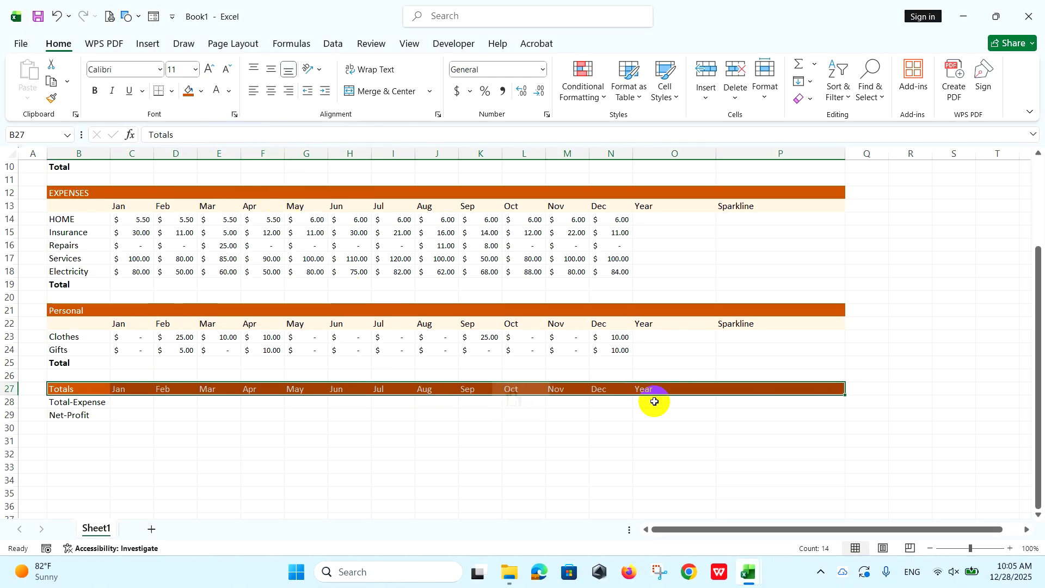
{"action": "left_click_drag", "start_coordinate": [131, 402], "coordinate": [612, 416]}
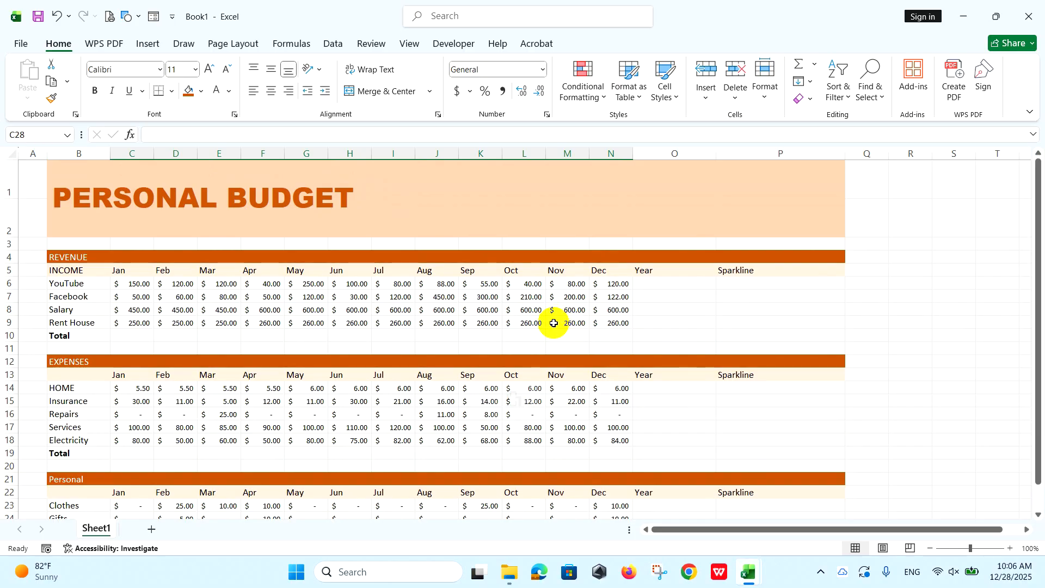
Enter =SUM(C6:N6) in the Year cell O6 for YouTube and fill the formula down to O9.
{"action": "left_click", "coordinate": [671, 285]}
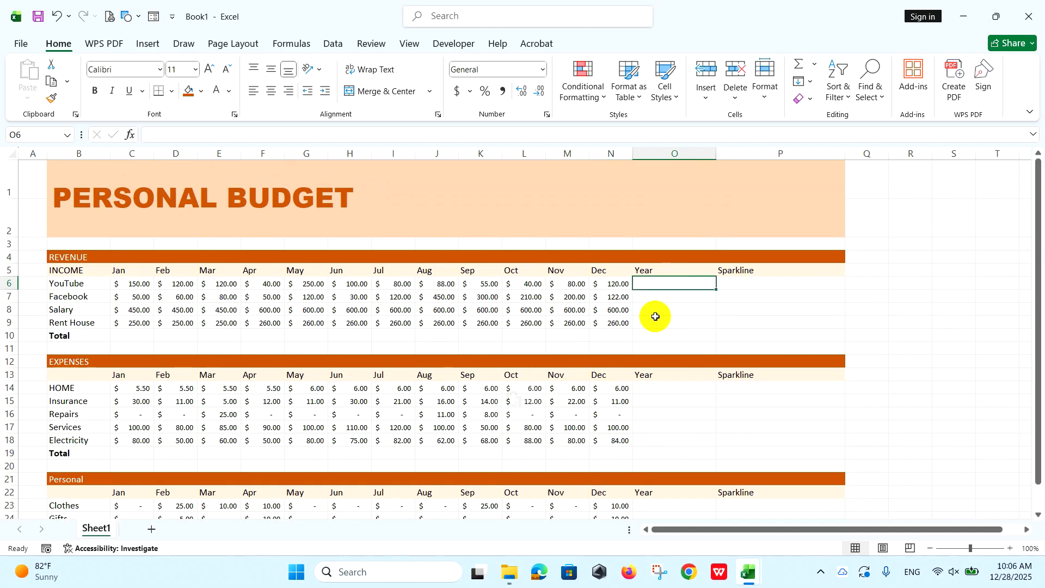
{"action": "type", "text": "="}
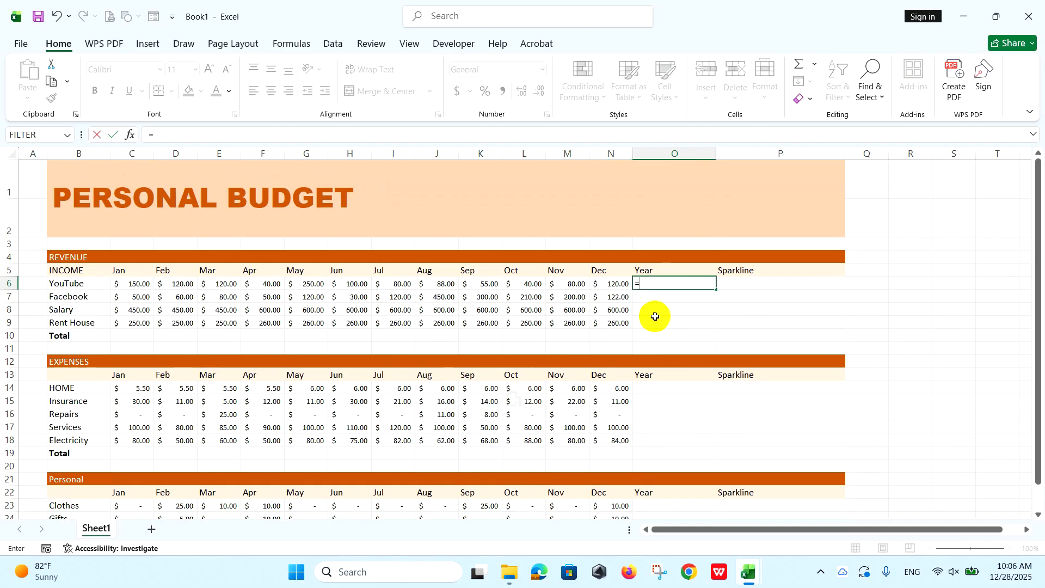
{"action": "type", "text": "SUM("}
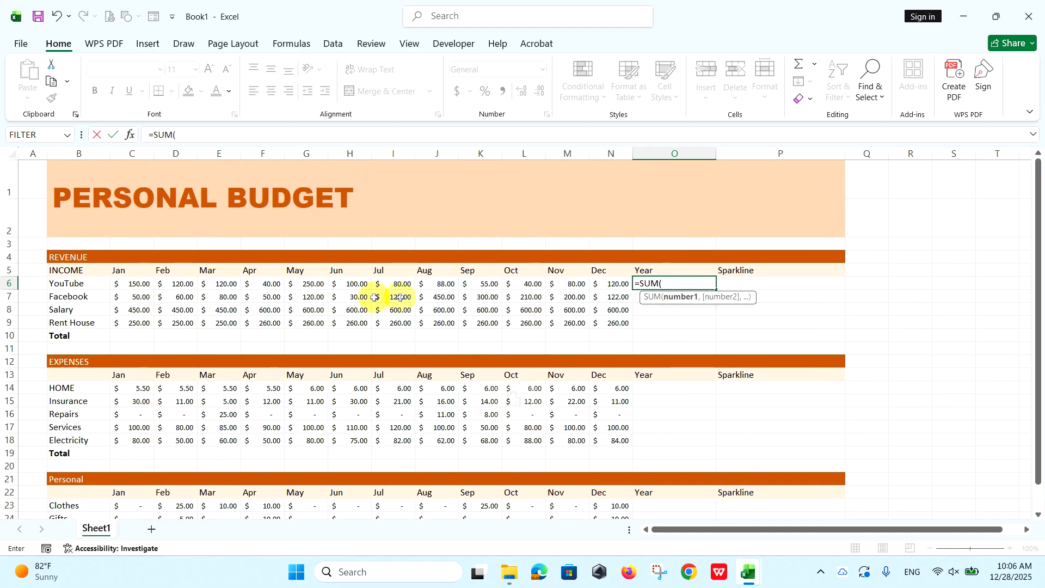
{"action": "left_click_drag", "start_coordinate": [139, 286], "coordinate": [601, 288]}
{"action": "type", "text": ")"}
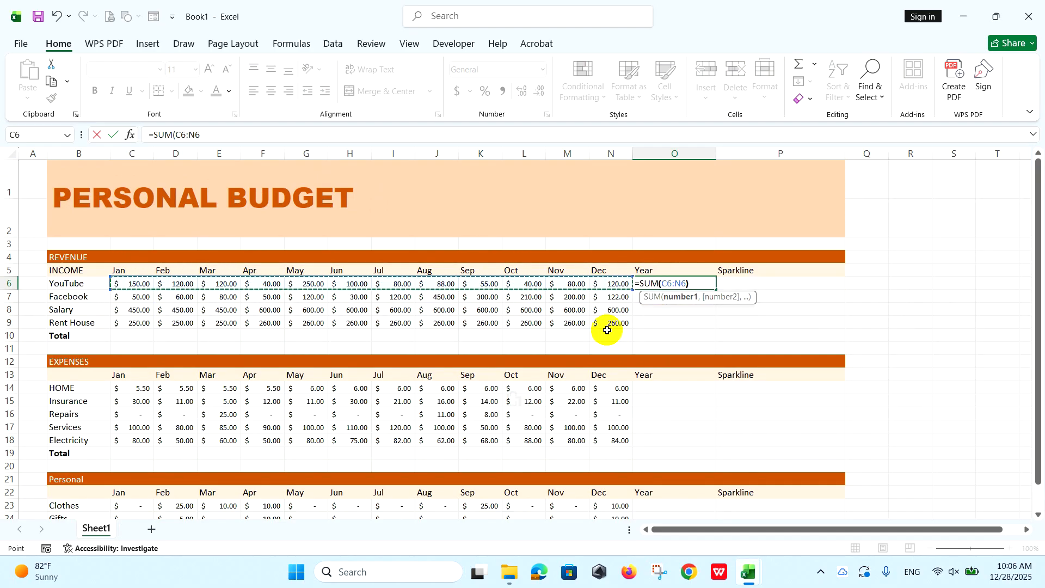
{"action": "key", "text": "Return"}
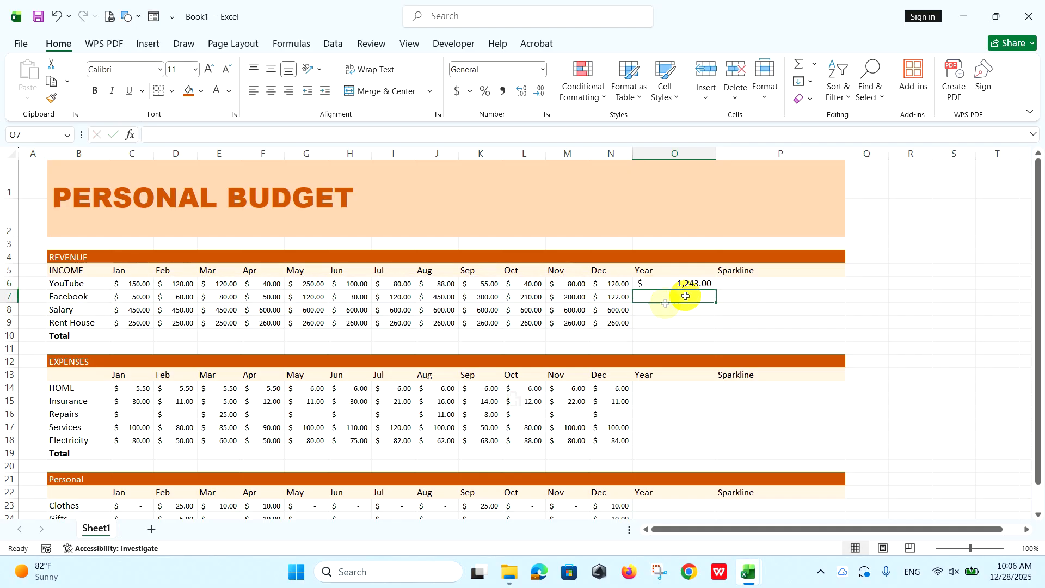
{"action": "left_click", "coordinate": [701, 283]}
{"action": "left_click_drag", "start_coordinate": [716, 289], "coordinate": [711, 328]}
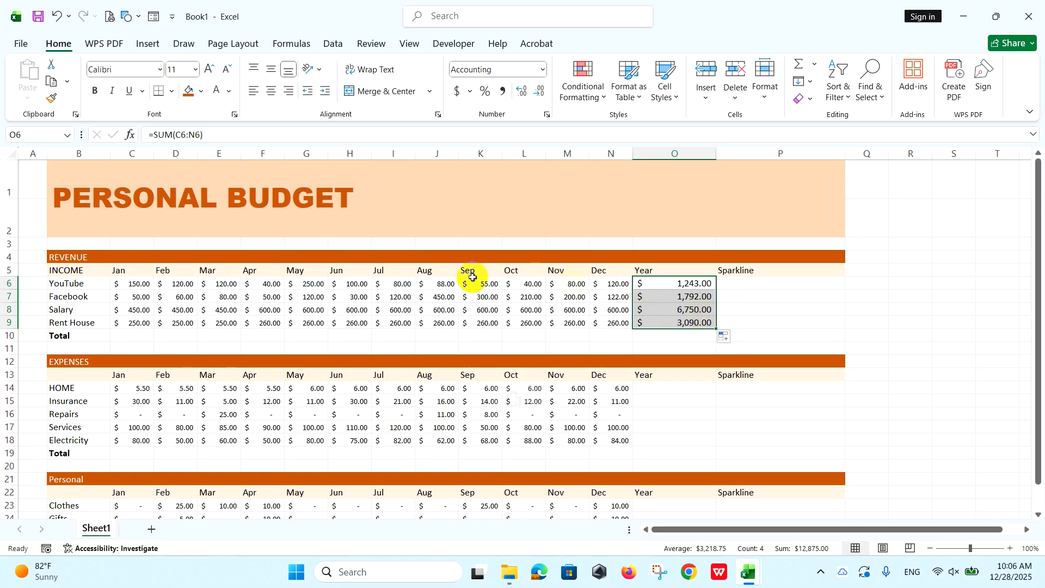
Enter =SUM(C6:C9) in C10 of the revenue Total row and fill the formula across to O10.
{"action": "left_click", "coordinate": [139, 334]}
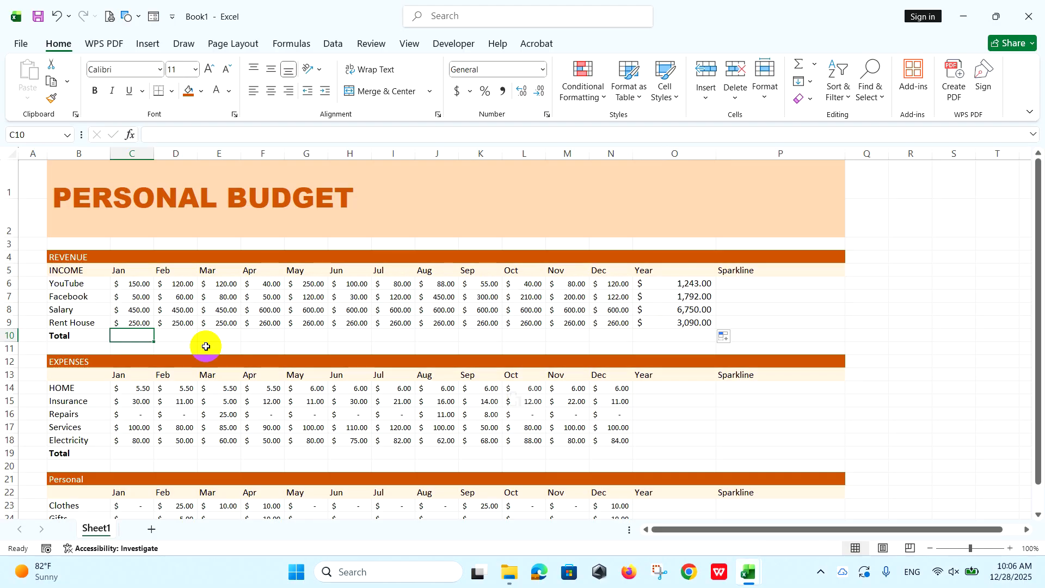
{"action": "type", "text": "=SUM("}
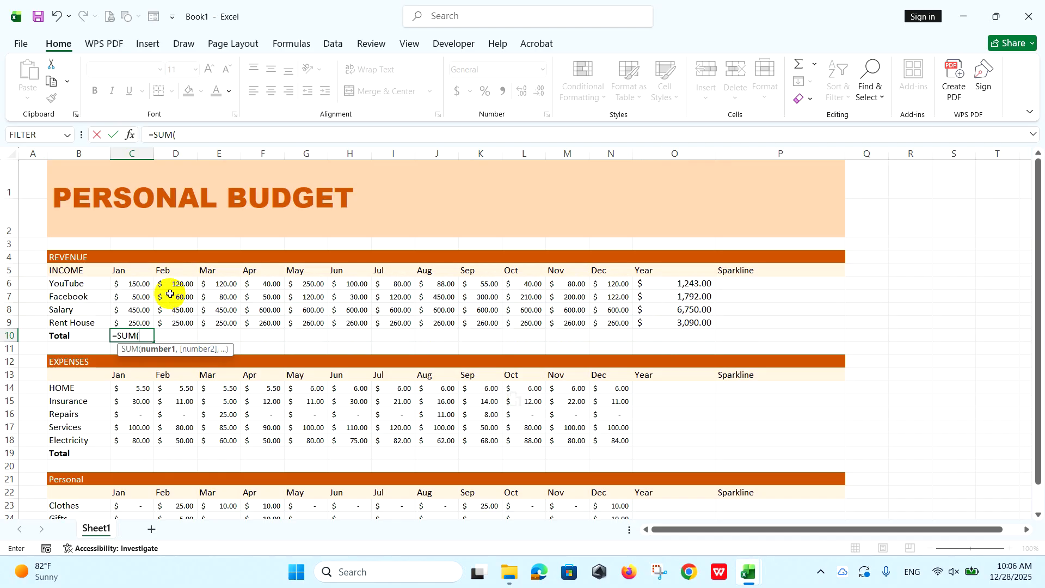
{"action": "left_click_drag", "start_coordinate": [136, 283], "coordinate": [136, 322]}
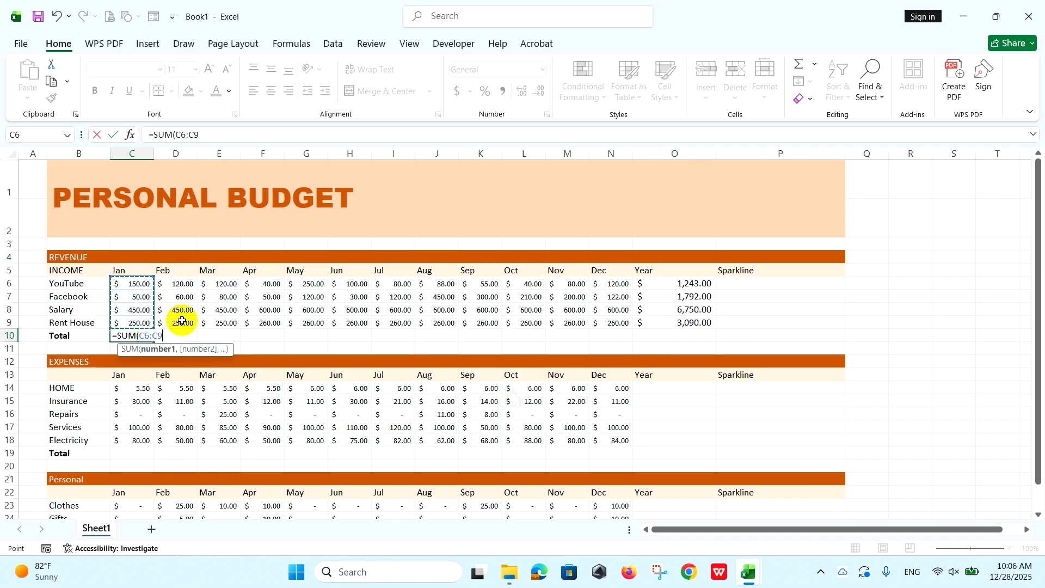
{"action": "type", "text": ")"}
{"action": "key", "text": "Return"}
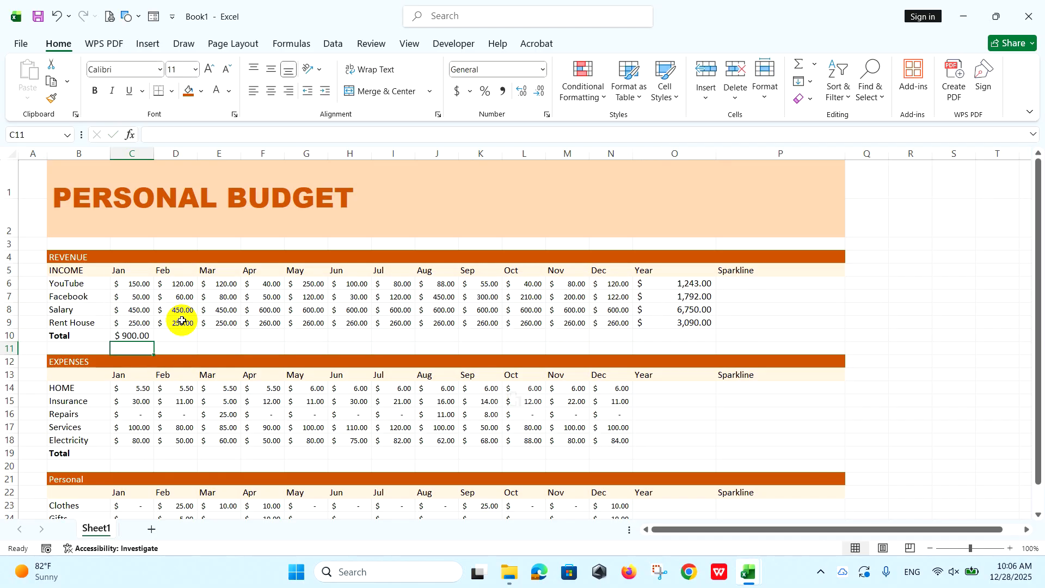
{"action": "left_click", "coordinate": [150, 337]}
{"action": "left_click_drag", "start_coordinate": [152, 340], "coordinate": [689, 332]}
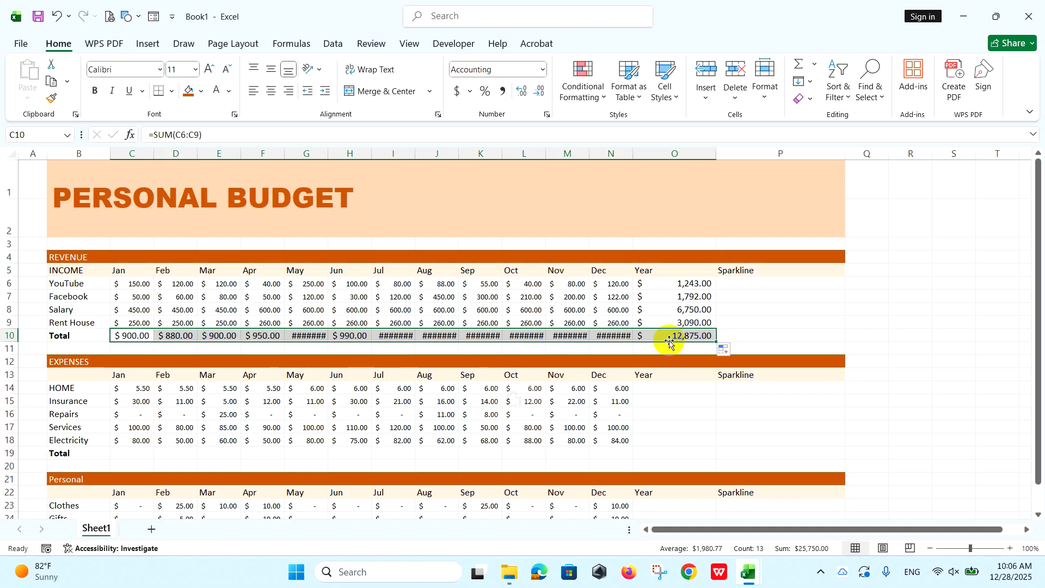
Reduce the font size of the revenue totals C10:O10 and the yearly sums O6:O9 to 9.
{"action": "left_click", "coordinate": [228, 68]}
{"action": "left_click", "coordinate": [228, 69]}
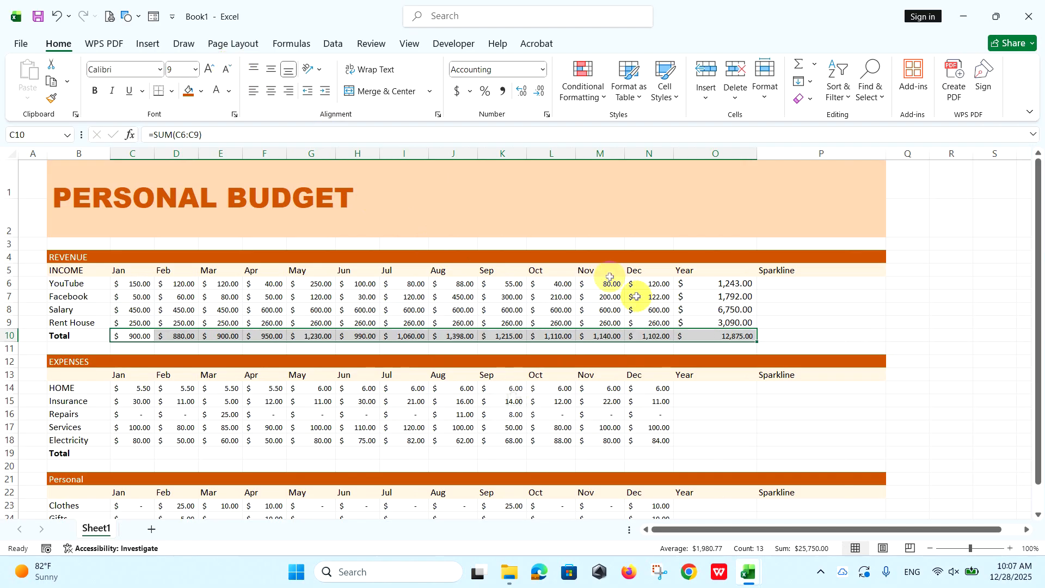
{"action": "left_click_drag", "start_coordinate": [708, 284], "coordinate": [717, 333]}
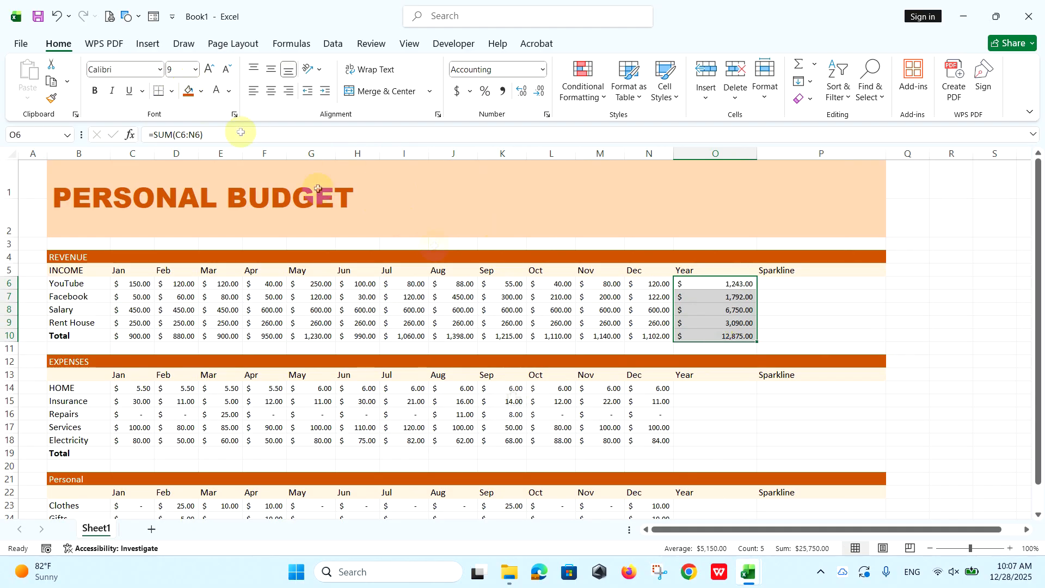
{"action": "left_click", "coordinate": [690, 283]}
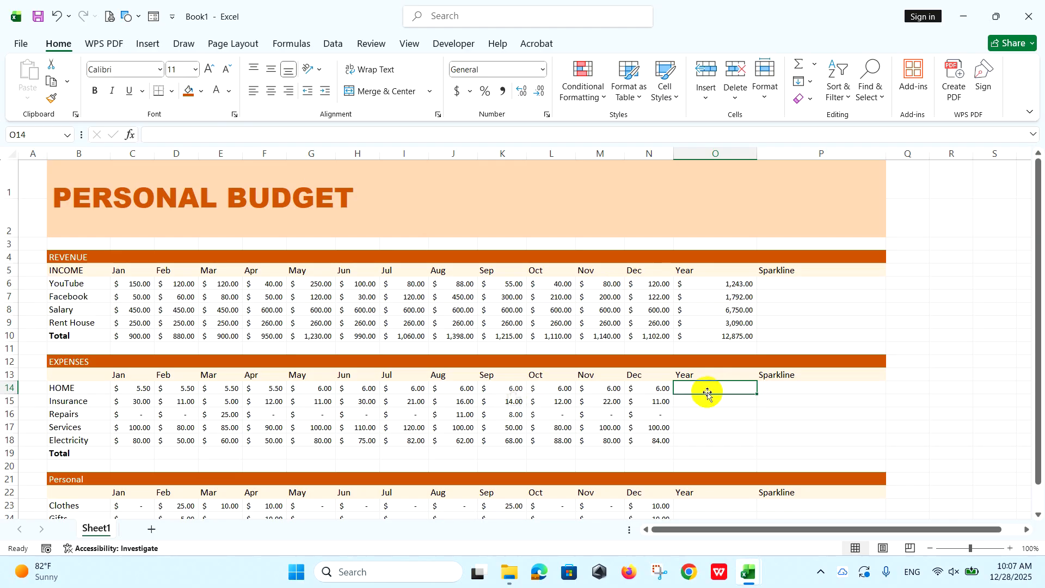
Insert an AutoSum of C14:N14 in the expenses Year cell O14 and fill it down to O18.
{"action": "left_click", "coordinate": [64, 49]}
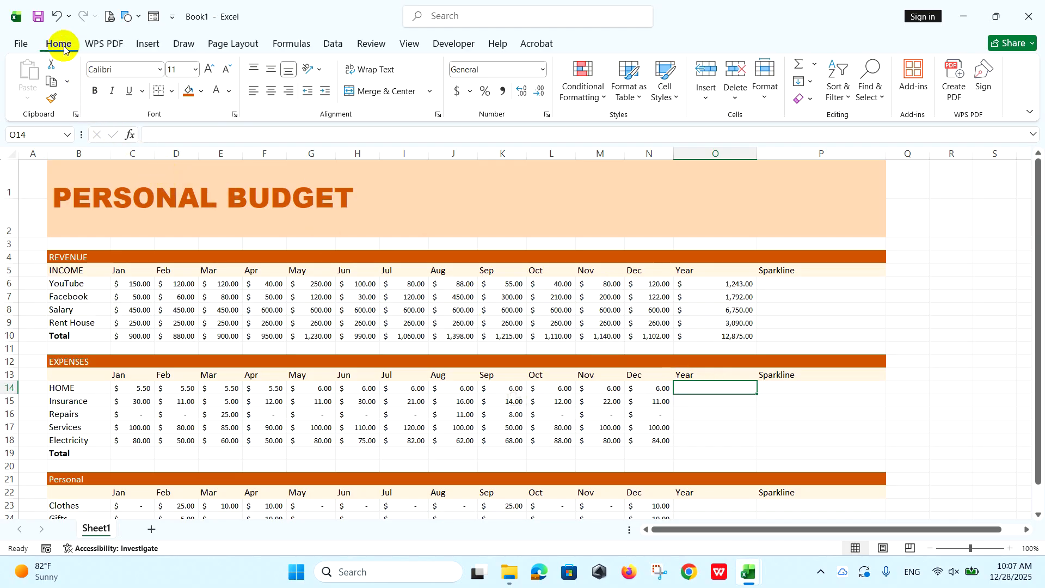
{"action": "left_click", "coordinate": [814, 67]}
{"action": "left_click", "coordinate": [829, 86]}
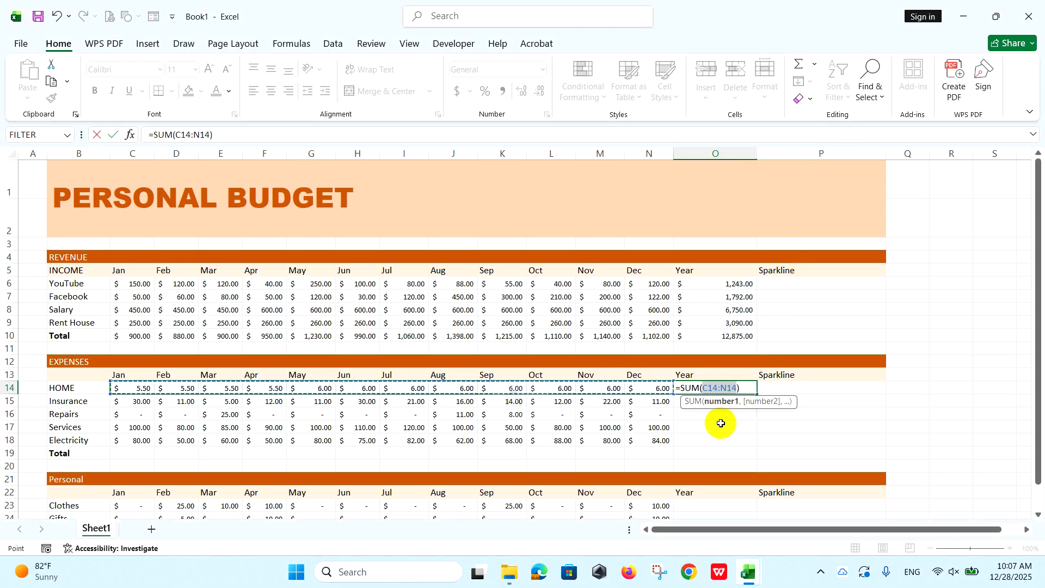
{"action": "key", "text": "Return"}
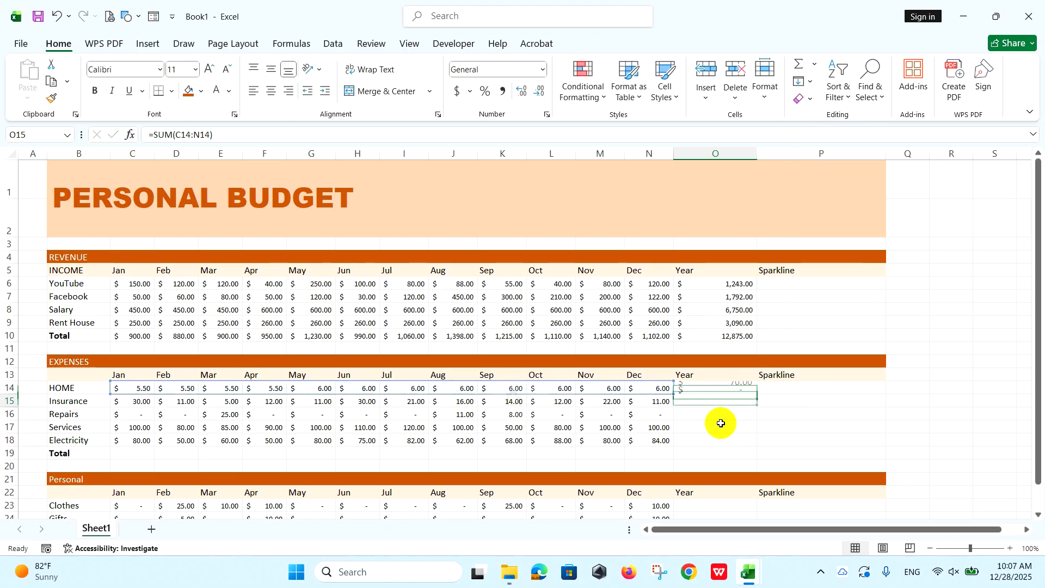
{"action": "left_click", "coordinate": [705, 390]}
{"action": "left_click_drag", "start_coordinate": [757, 399], "coordinate": [753, 447]}
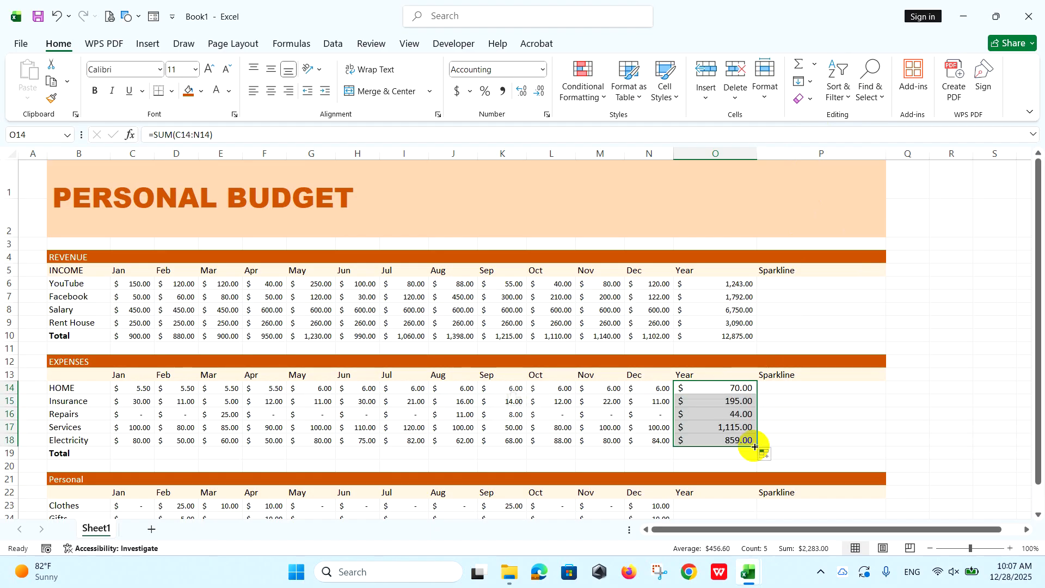
Insert an AutoSum of C14:C18 in C19 of the expenses Total row and fill it across to O19.
{"action": "left_click", "coordinate": [136, 453]}
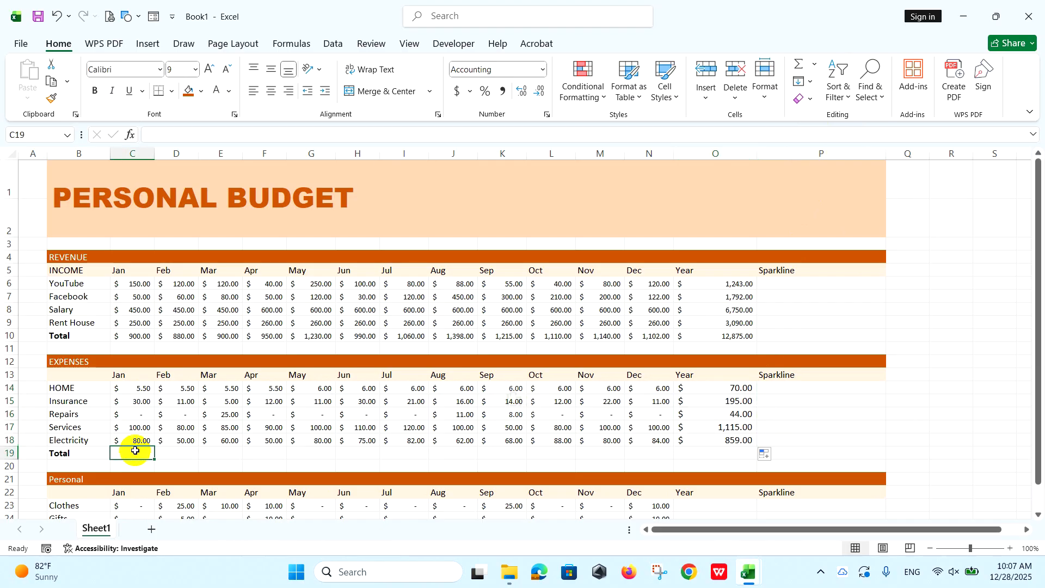
{"action": "left_click", "coordinate": [803, 66]}
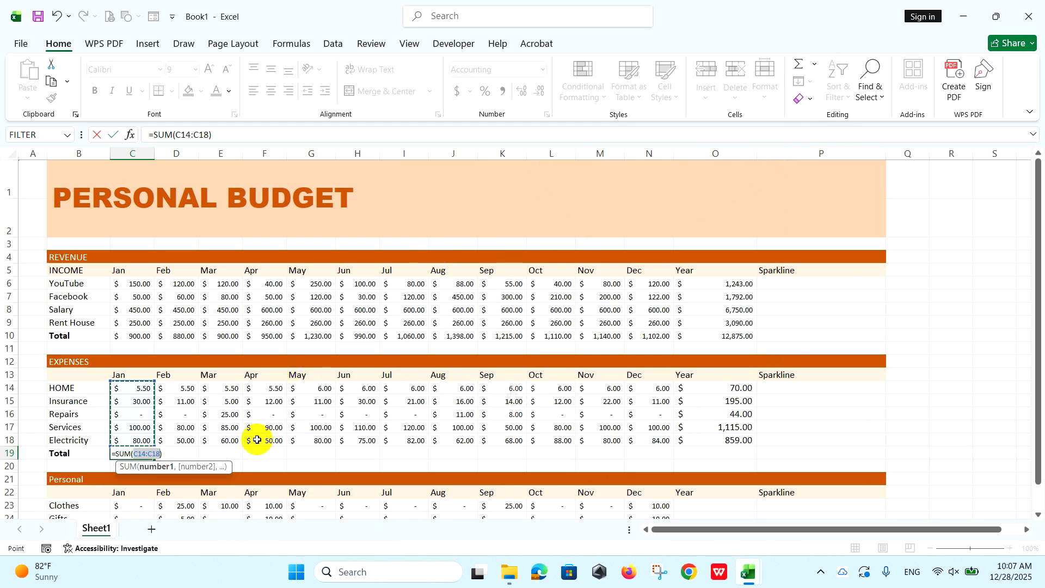
{"action": "key", "text": "Return"}
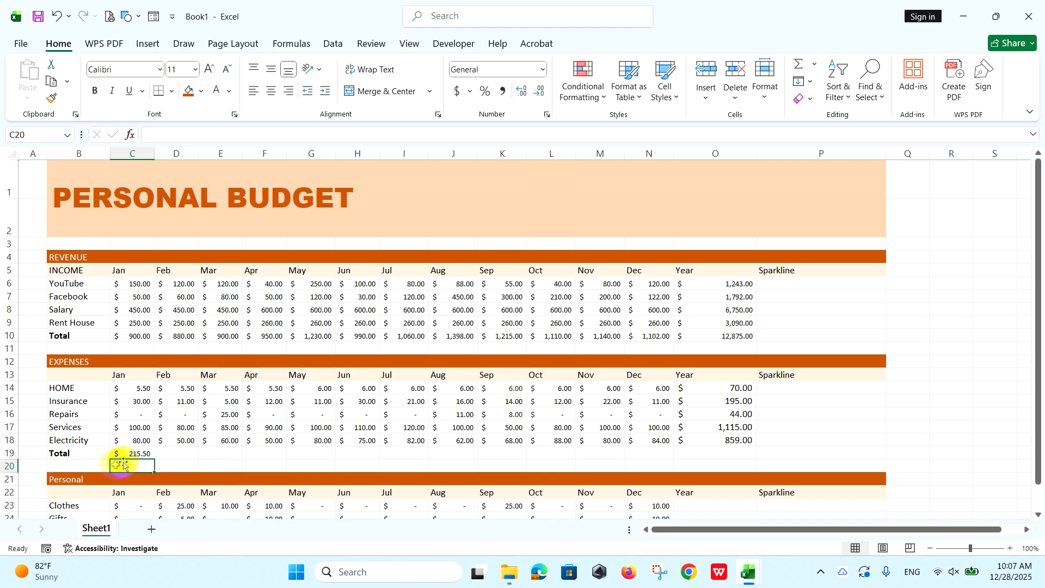
{"action": "left_click", "coordinate": [140, 455]}
{"action": "left_click_drag", "start_coordinate": [154, 460], "coordinate": [727, 442]}
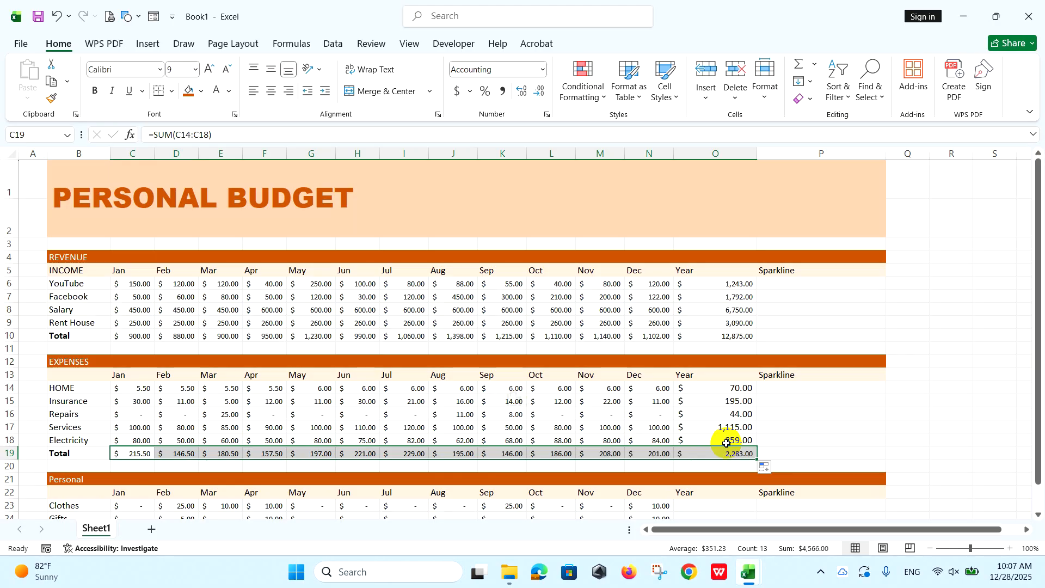
Reduce the font size of the yearly expense sums O14:O18 to 9.
{"action": "left_click_drag", "start_coordinate": [703, 389], "coordinate": [708, 437]}
{"action": "left_click", "coordinate": [225, 69]}
{"action": "left_click", "coordinate": [226, 70]}
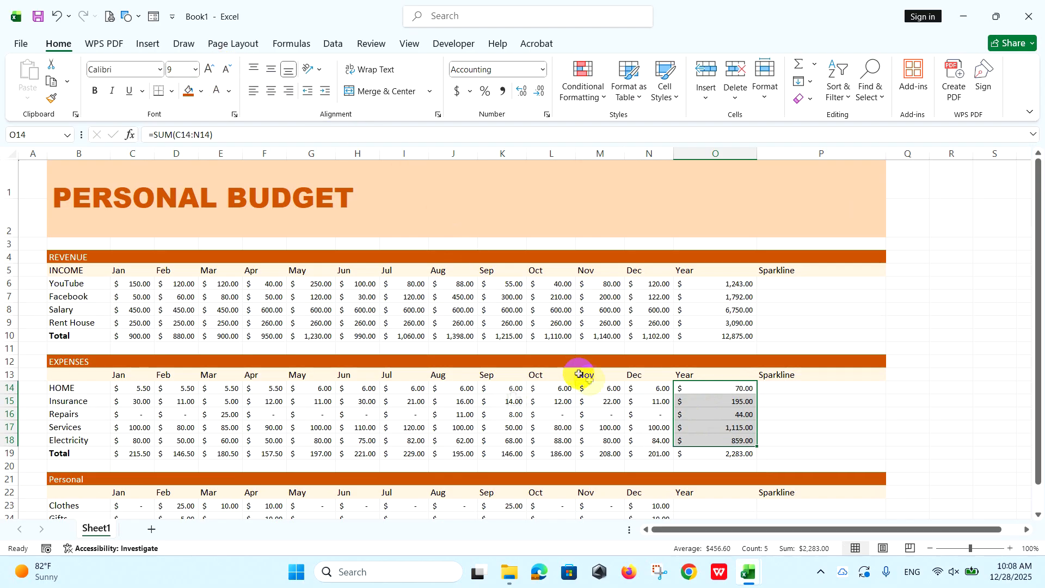
{"action": "left_click", "coordinate": [725, 389]}
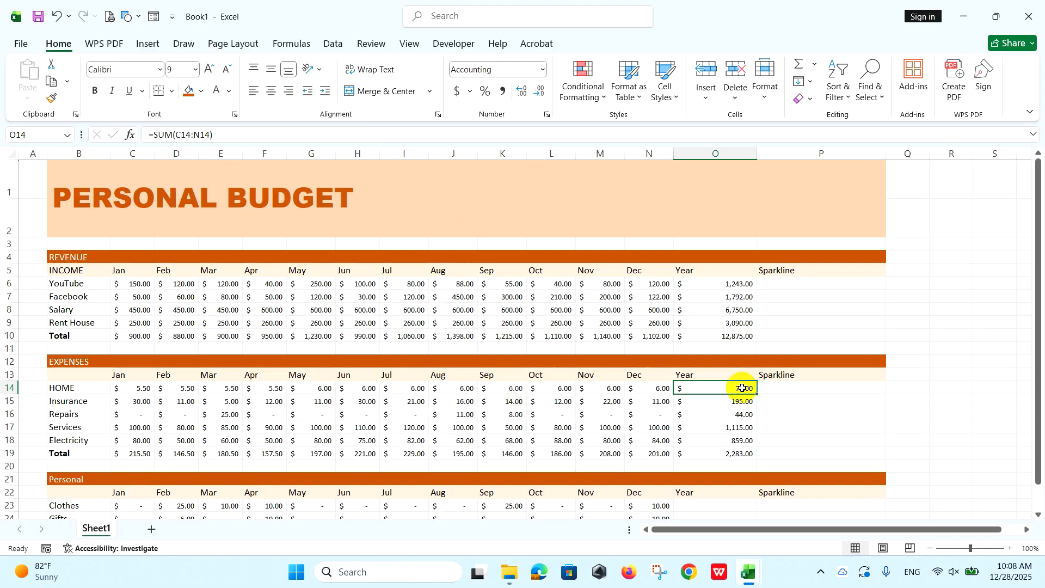
Insert an AutoSum of C23:N23 in the Personal section's Year cell O23 and fill it down to O24.
{"action": "scroll", "coordinate": [742, 387], "scroll_direction": "down", "scroll_amount": 2}
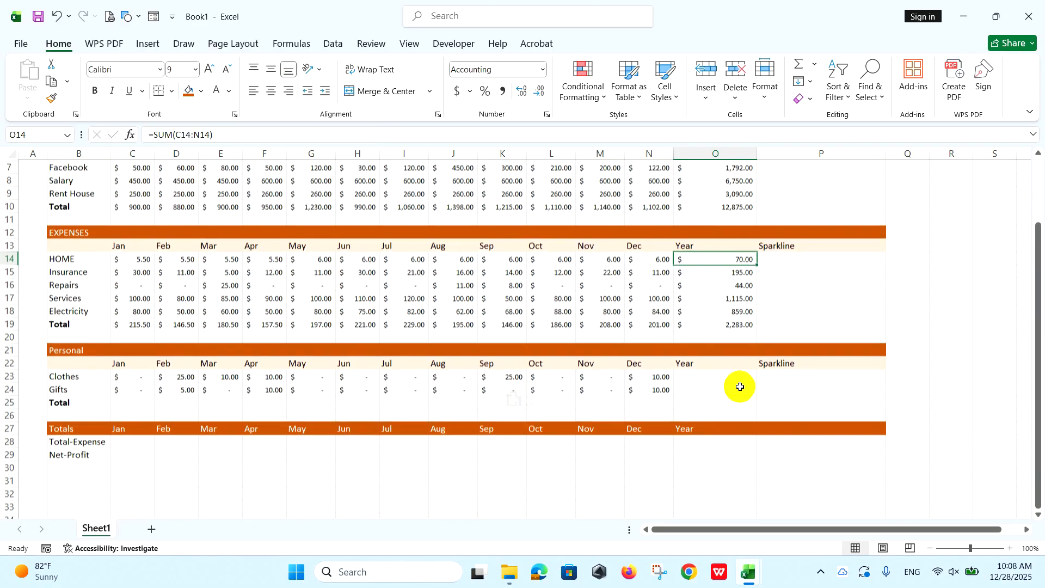
{"action": "left_click", "coordinate": [711, 377]}
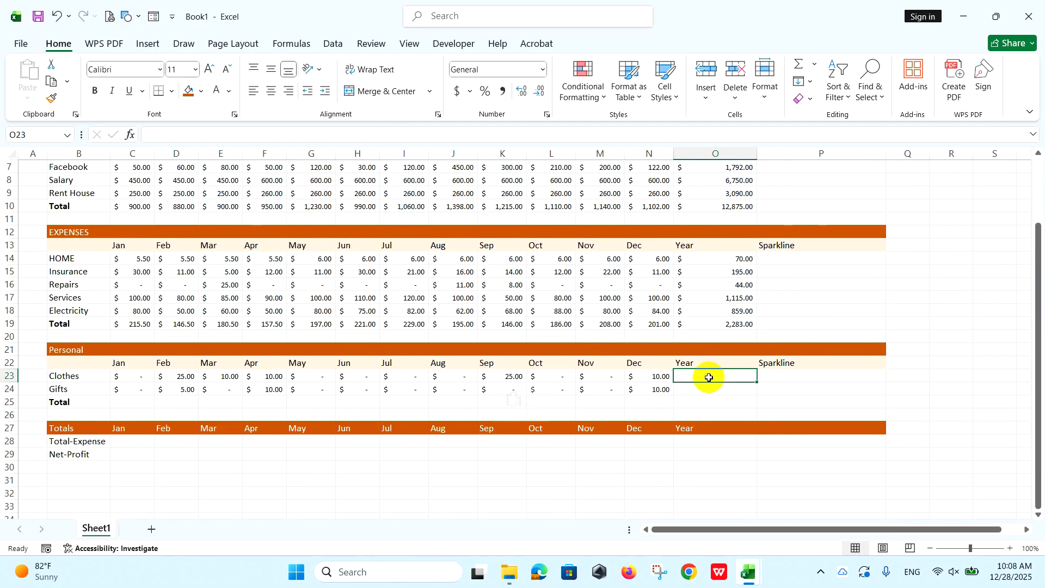
{"action": "left_click", "coordinate": [798, 64]}
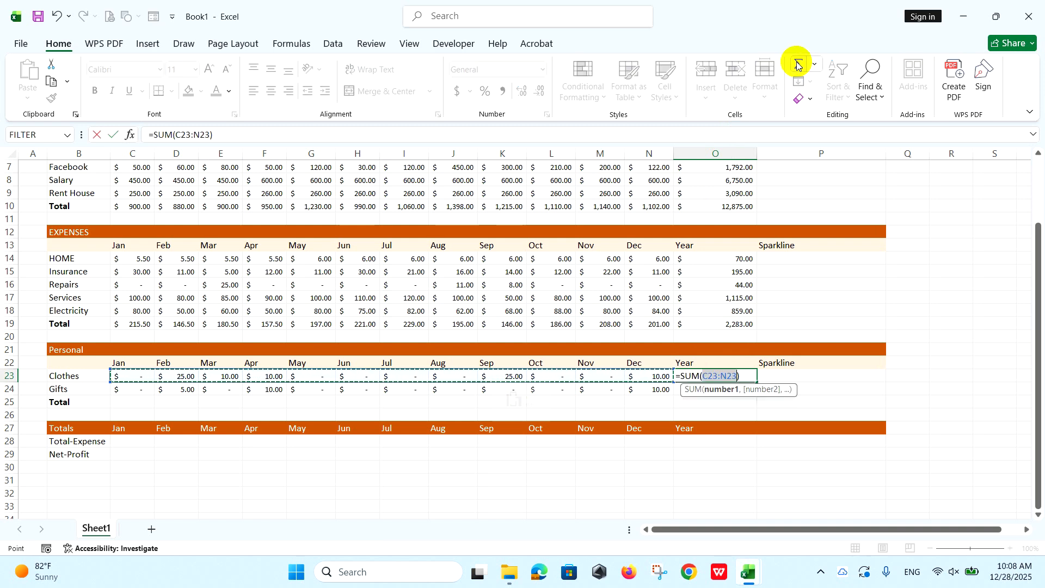
{"action": "key", "text": "Return"}
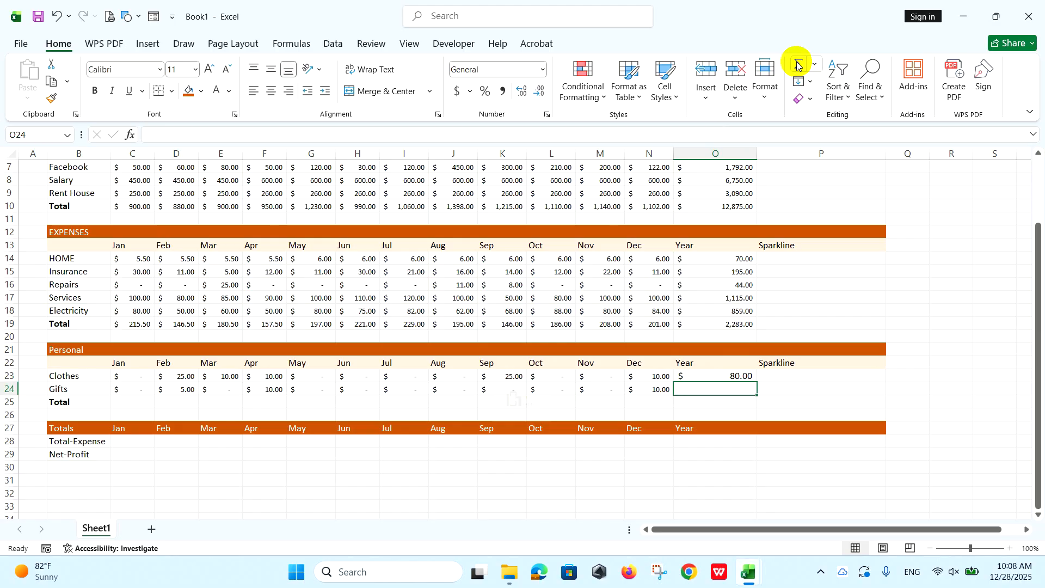
{"action": "left_click", "coordinate": [739, 375]}
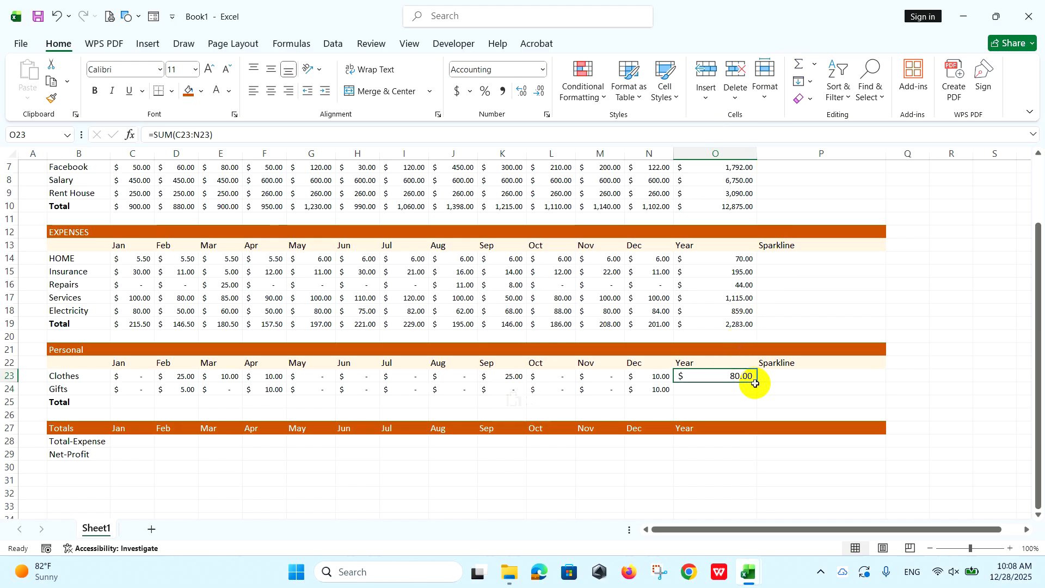
{"action": "left_click_drag", "start_coordinate": [759, 382], "coordinate": [755, 390]}
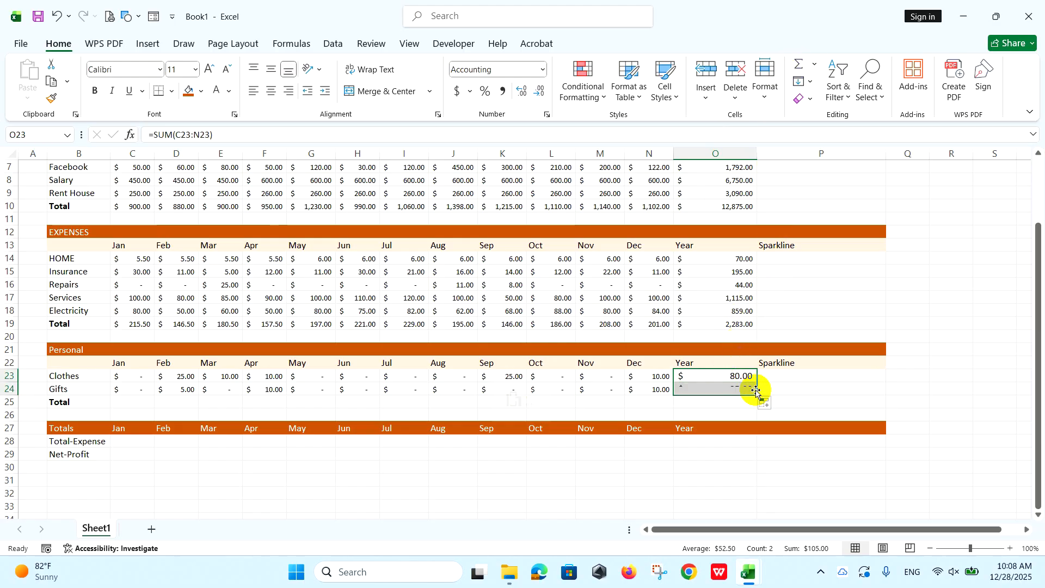
Enter =SUM(C23:C24) in C25 as the January total of the Personal section.
{"action": "left_click", "coordinate": [145, 402]}
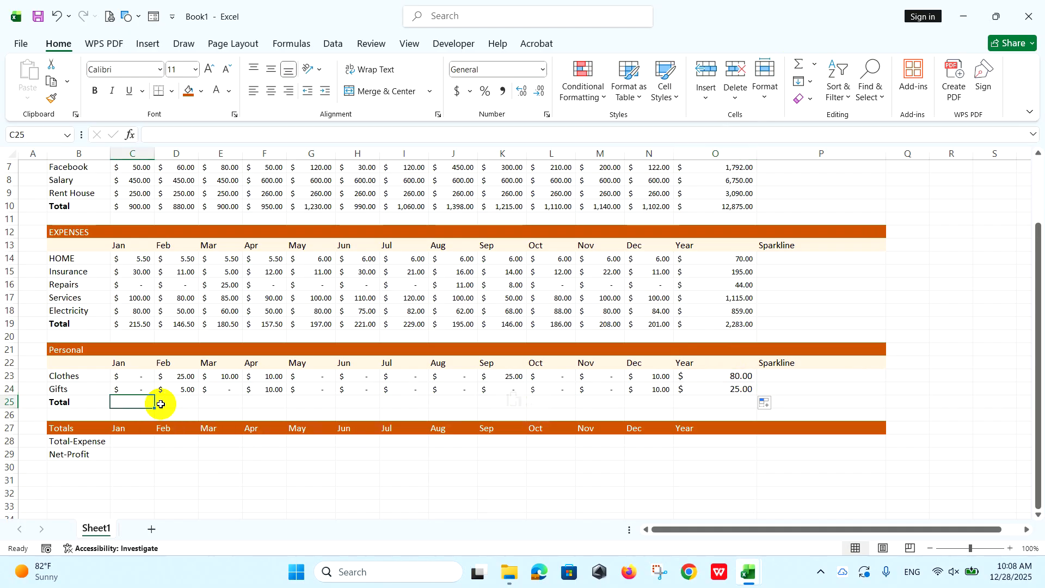
{"action": "type", "text": "="}
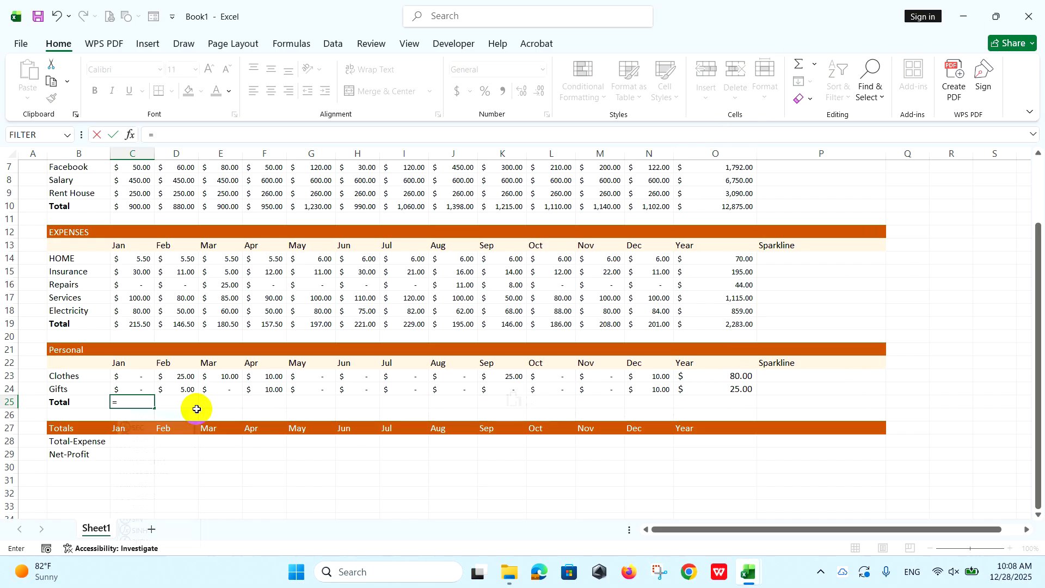
{"action": "type", "text": "SUM("}
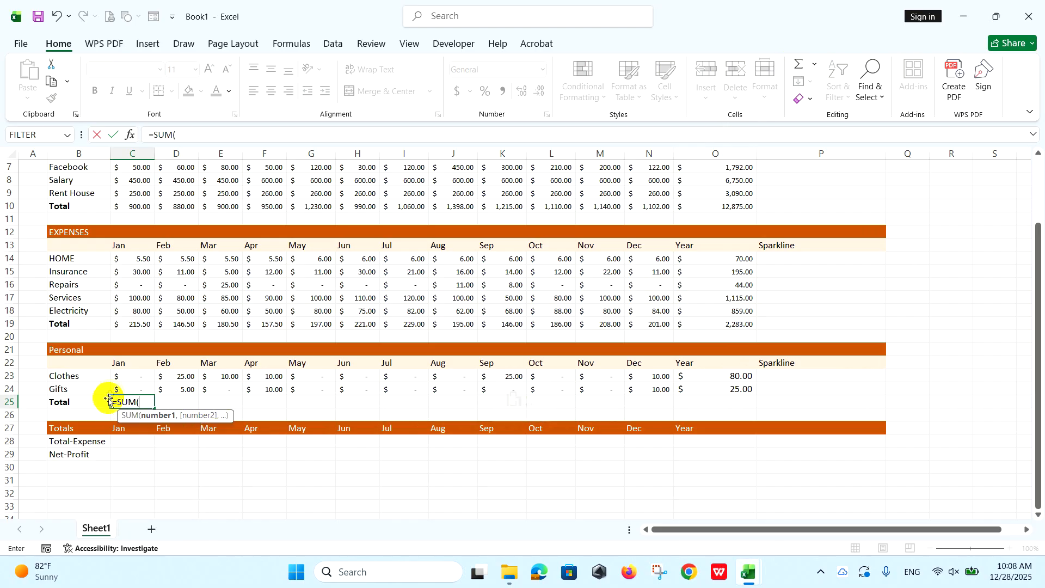
{"action": "left_click_drag", "start_coordinate": [129, 375], "coordinate": [134, 394]}
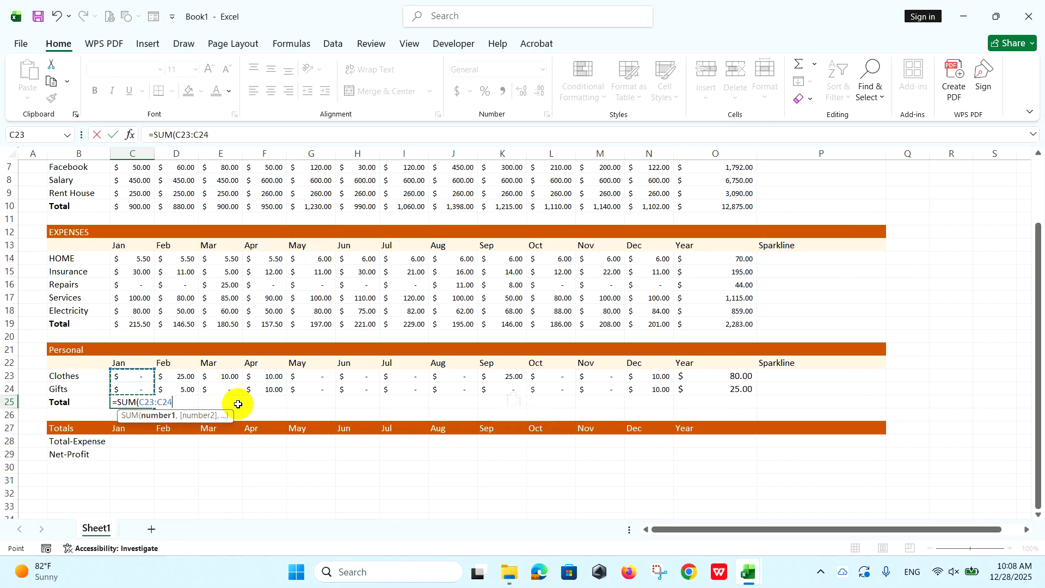
{"action": "type", "text": ")"}
{"action": "key", "text": "Return"}
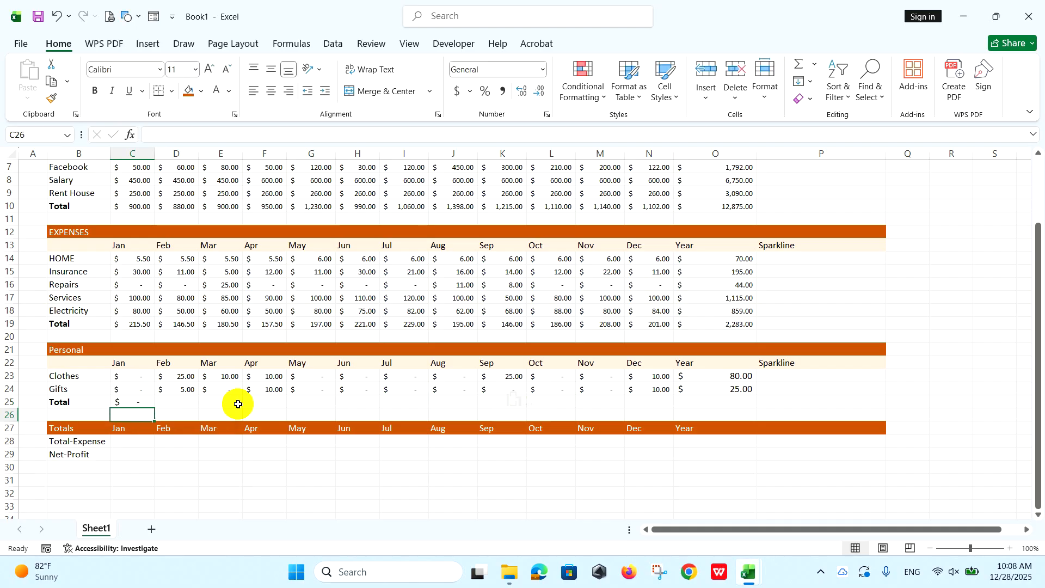
Fill the January total of the Personal section from C25 across to O25 and reduce the row's font size to 9.
{"action": "left_click", "coordinate": [145, 402]}
{"action": "left_click_drag", "start_coordinate": [154, 408], "coordinate": [731, 401]}
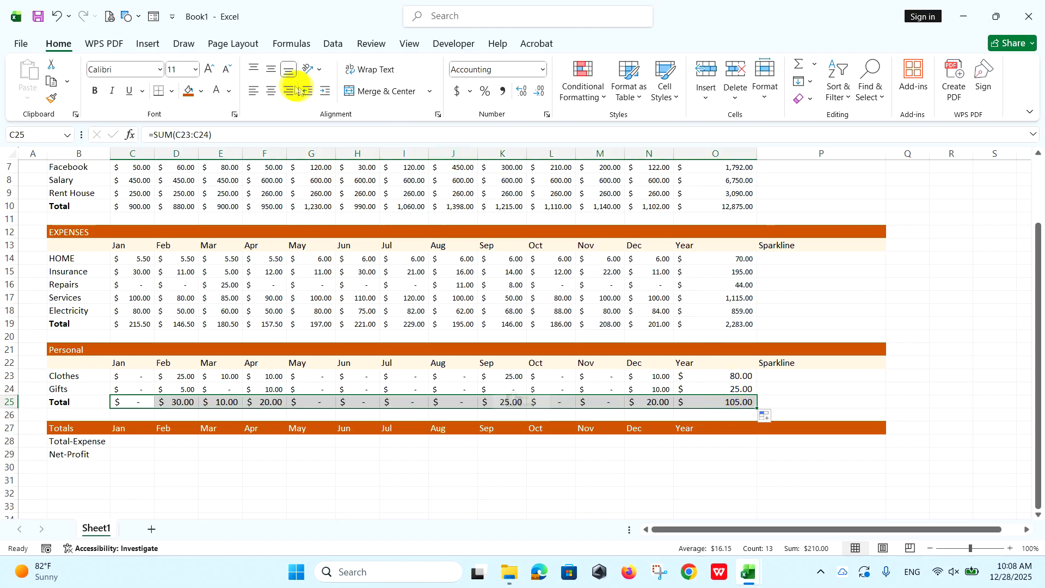
{"action": "left_click", "coordinate": [226, 69]}
{"action": "left_click", "coordinate": [227, 70]}
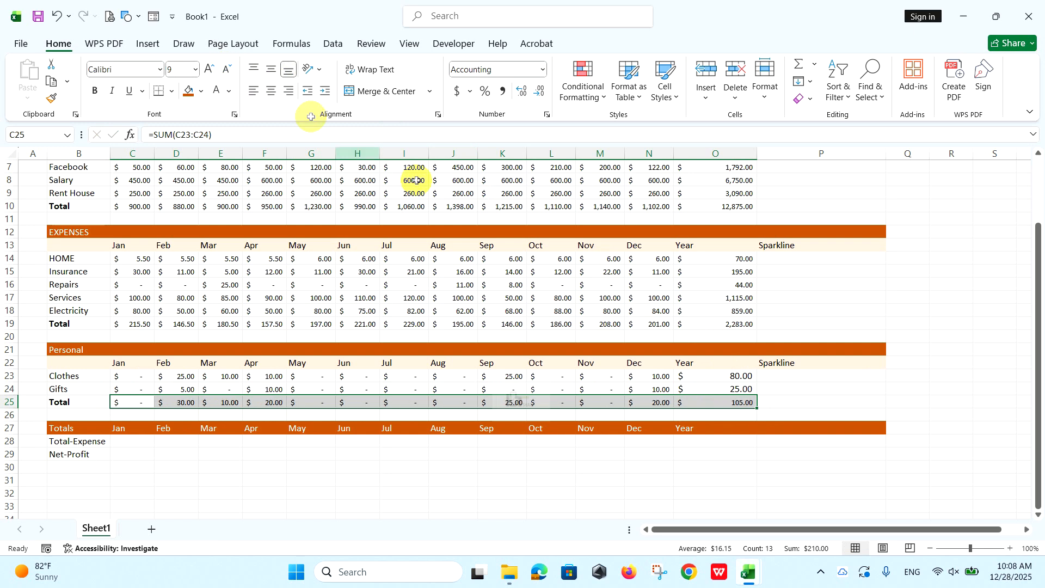
Reduce the font size of the Personal section's yearly sums O23:O25 to 9.
{"action": "left_click_drag", "start_coordinate": [704, 375], "coordinate": [708, 405]}
{"action": "left_click", "coordinate": [227, 69]}
{"action": "left_click", "coordinate": [227, 69]}
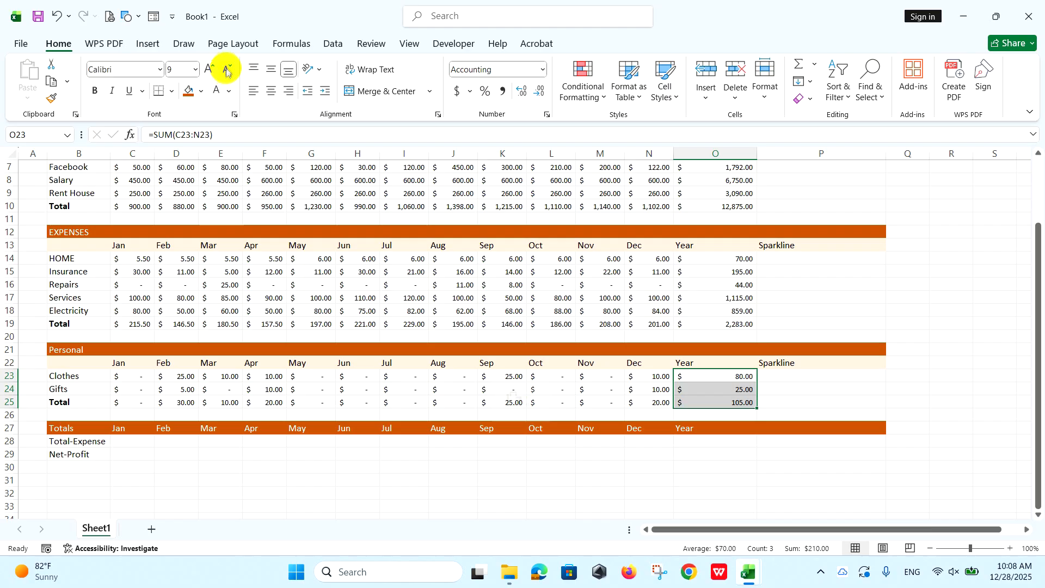
{"action": "left_click", "coordinate": [705, 375]}
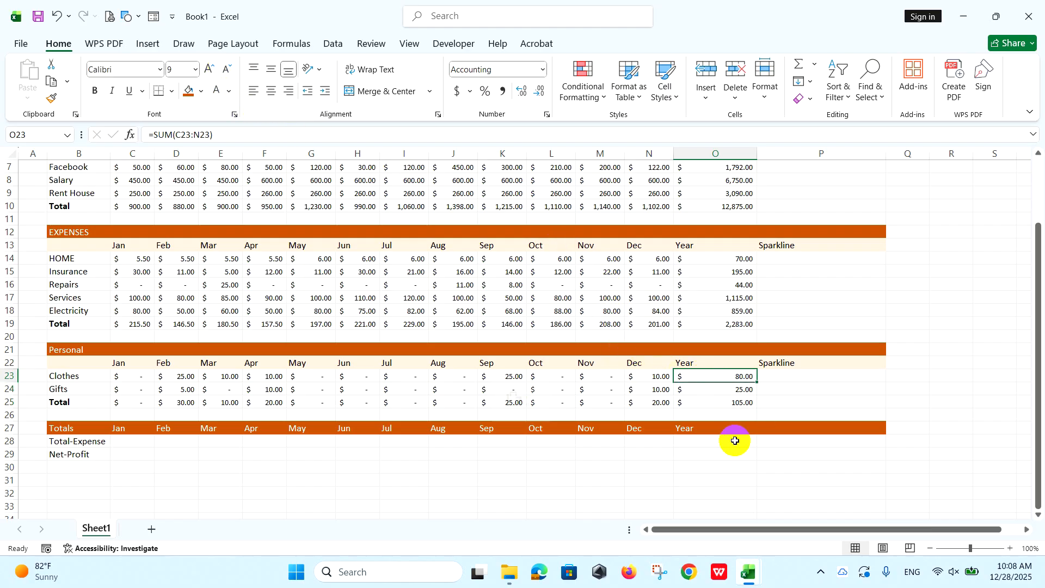
{"action": "left_click", "coordinate": [80, 351]}
{"action": "left_click", "coordinate": [70, 231]}
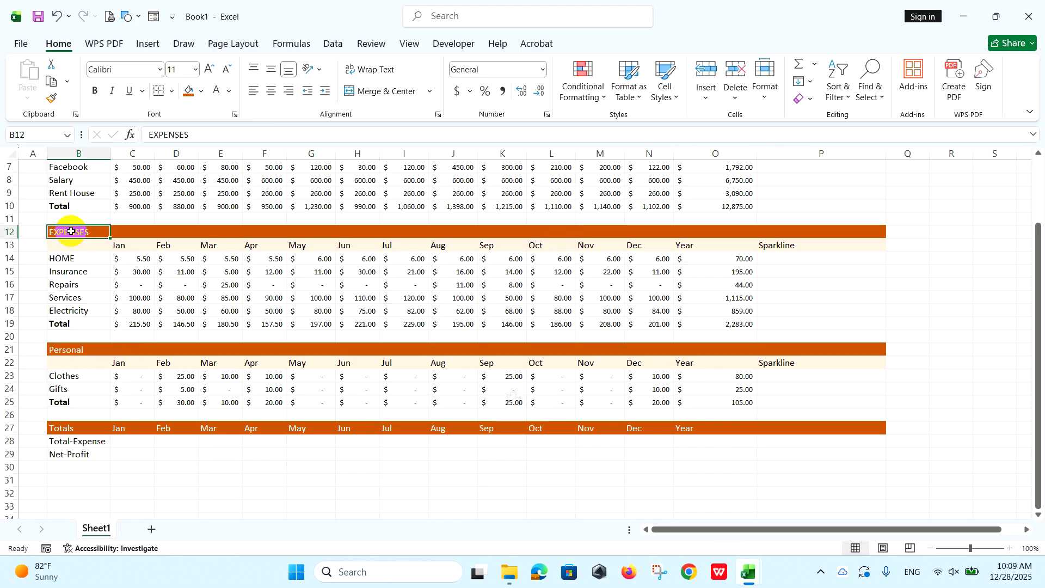
{"action": "scroll", "coordinate": [54, 259], "scroll_direction": "up", "scroll_amount": 2}
{"action": "left_click", "coordinate": [61, 257]}
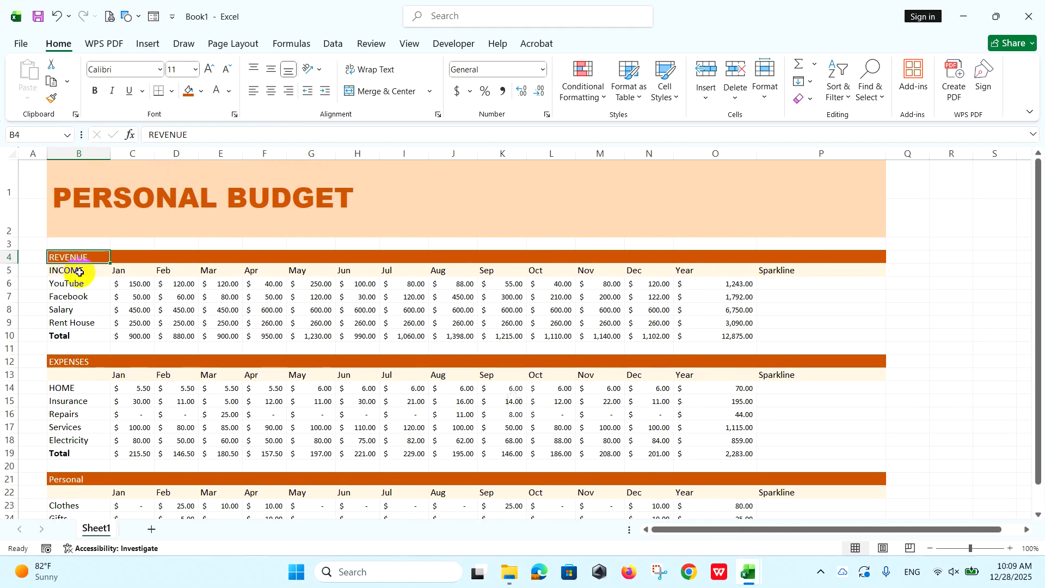
Insert a line sparkline in P6 from data range C6:N6 and fill it down to P10 in the revenue section.
{"action": "left_click", "coordinate": [794, 283]}
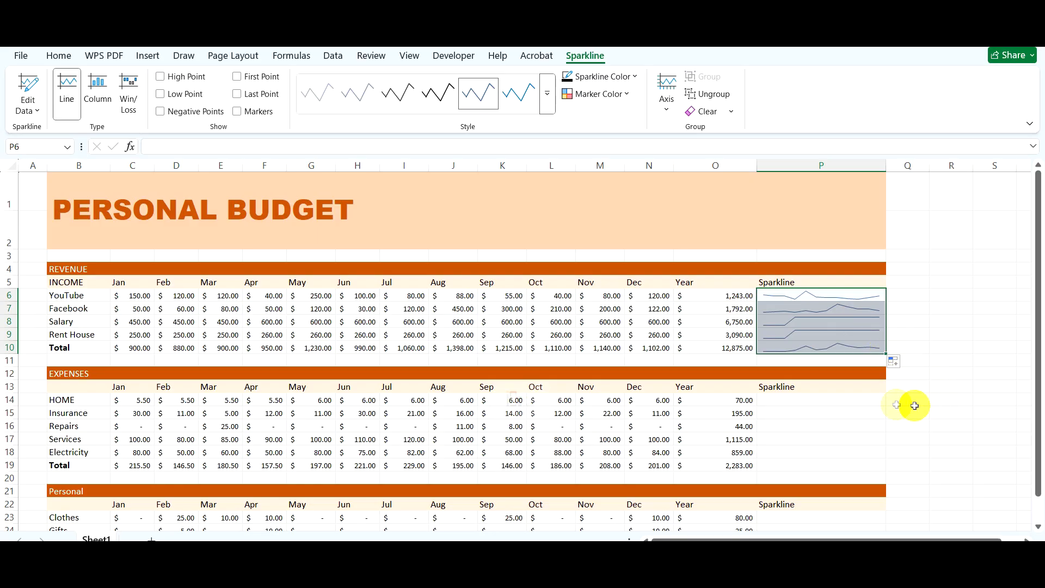
{"action": "left_click", "coordinate": [835, 401]}
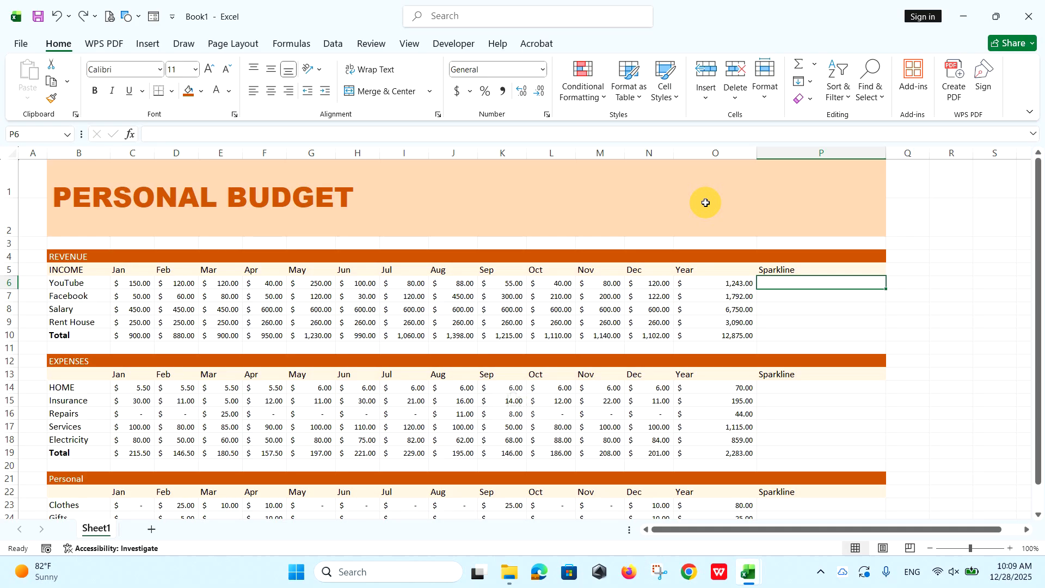
{"action": "left_click", "coordinate": [148, 43]}
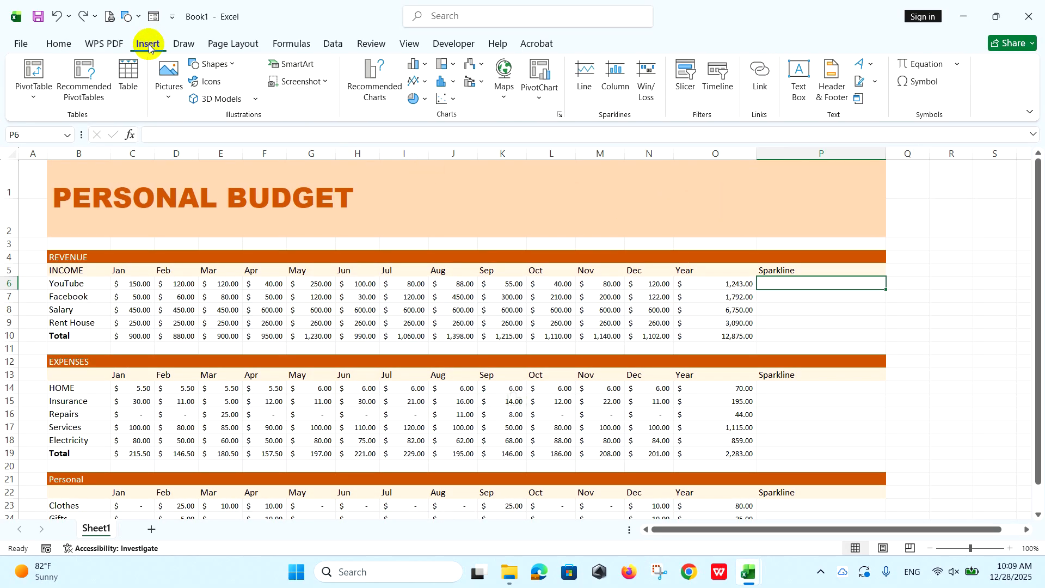
{"action": "left_click", "coordinate": [584, 69]}
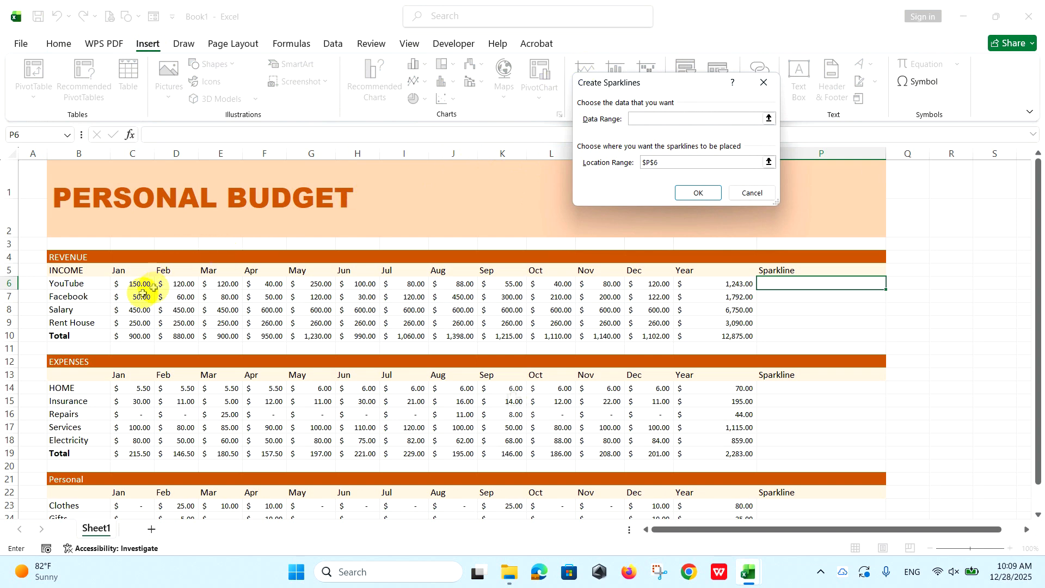
{"action": "left_click_drag", "start_coordinate": [133, 284], "coordinate": [631, 281]}
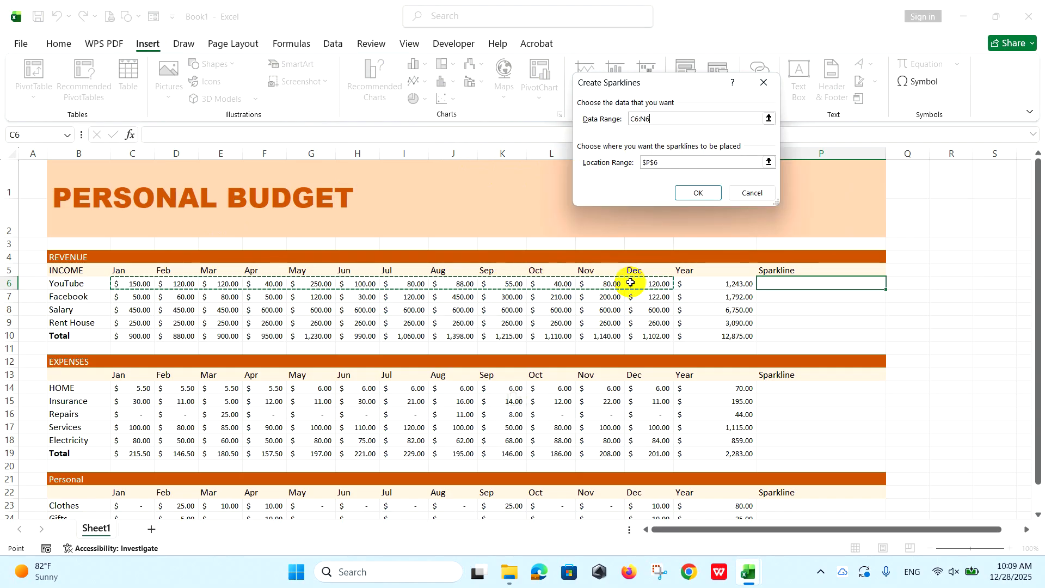
{"action": "left_click", "coordinate": [704, 192]}
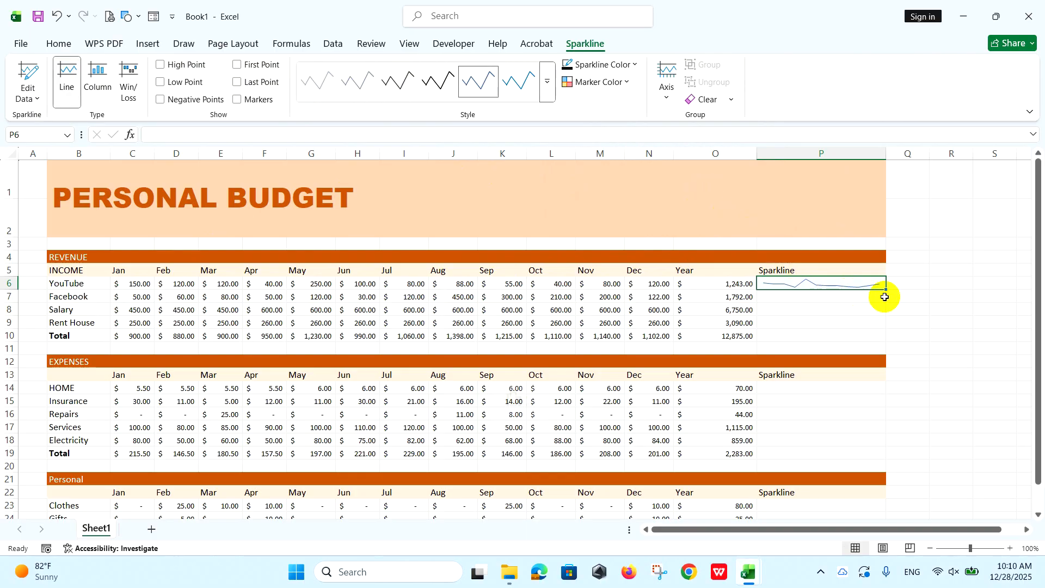
{"action": "left_click_drag", "start_coordinate": [888, 290], "coordinate": [888, 338]}
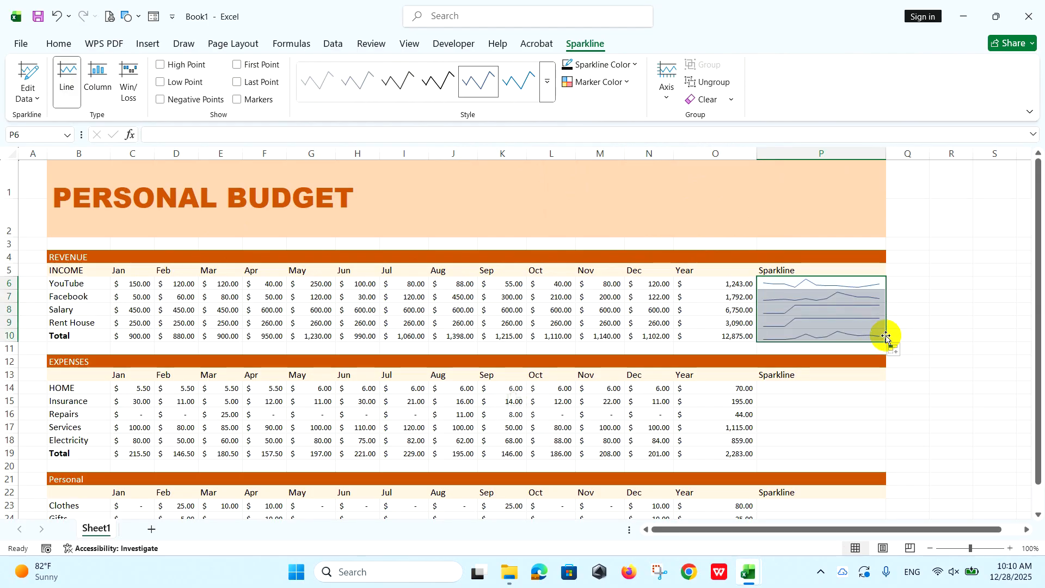
Insert a line sparkline in P14 from the monthly HOME expenses C14:N14 and fill it down to P19.
{"action": "left_click", "coordinate": [835, 389]}
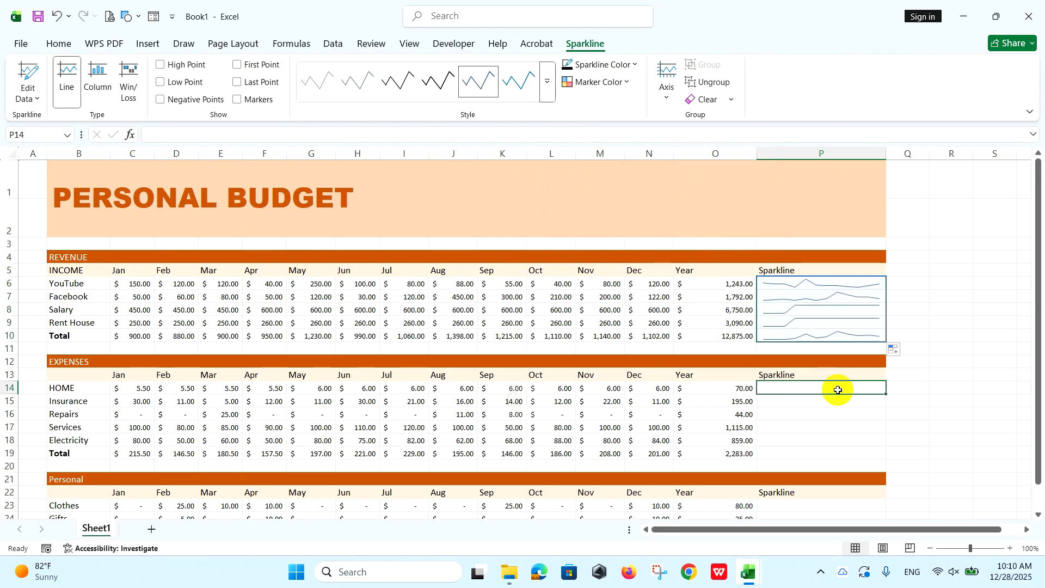
{"action": "left_click", "coordinate": [141, 48]}
{"action": "left_click", "coordinate": [585, 71]}
{"action": "left_click_drag", "start_coordinate": [139, 390], "coordinate": [653, 390]}
{"action": "left_click", "coordinate": [697, 191]}
{"action": "left_click_drag", "start_coordinate": [886, 393], "coordinate": [872, 457]}
Insert a line sparkline in P23 from data range C23:N23 and fill it down to P25 in the Personal section.
{"action": "scroll", "coordinate": [859, 455], "scroll_direction": "down", "scroll_amount": 2}
{"action": "left_click", "coordinate": [803, 376]}
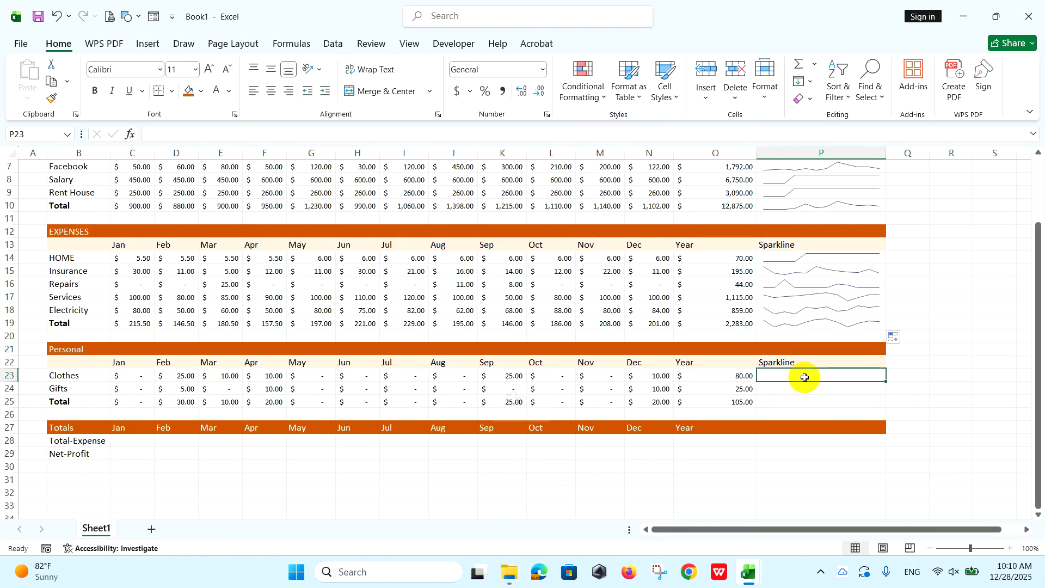
{"action": "left_click", "coordinate": [140, 48]}
{"action": "left_click", "coordinate": [585, 71]}
{"action": "left_click_drag", "start_coordinate": [125, 376], "coordinate": [635, 376]}
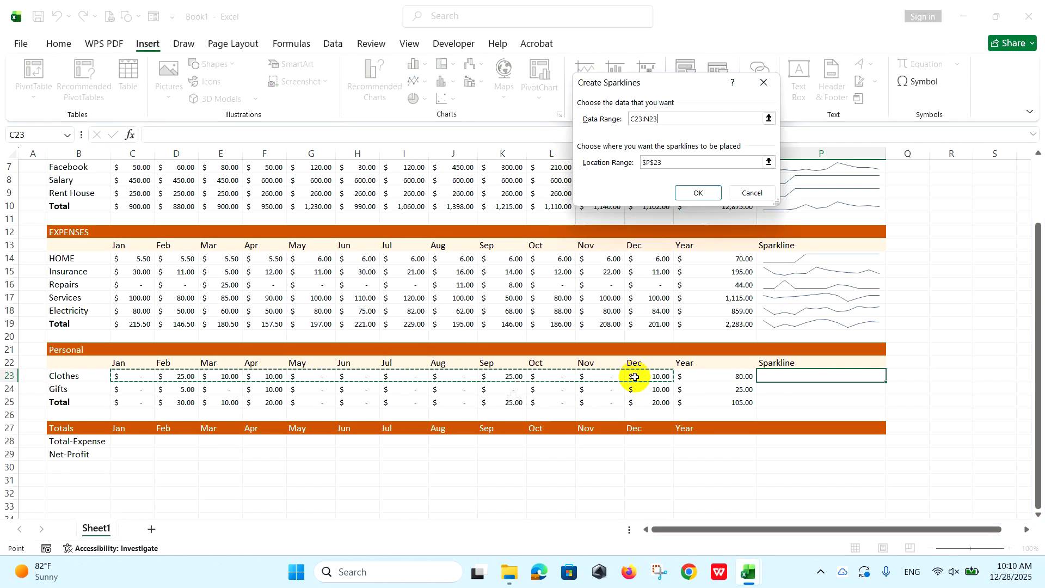
{"action": "left_click", "coordinate": [698, 192]}
{"action": "left_click_drag", "start_coordinate": [886, 382], "coordinate": [873, 404]}
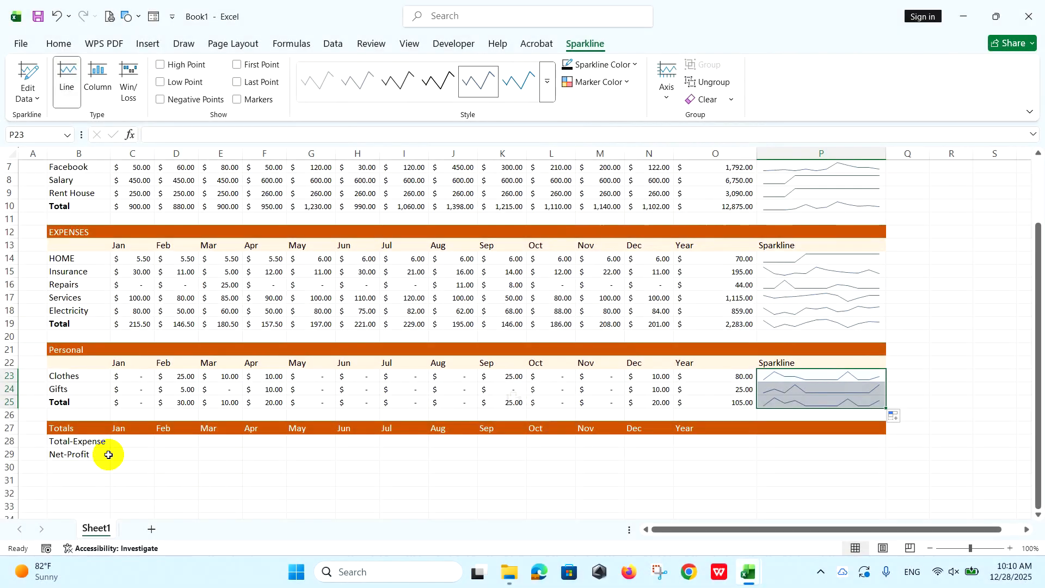
Enter =C19+C25 in C28 as the January Total-Expense of the Totals section.
{"action": "left_click", "coordinate": [129, 438]}
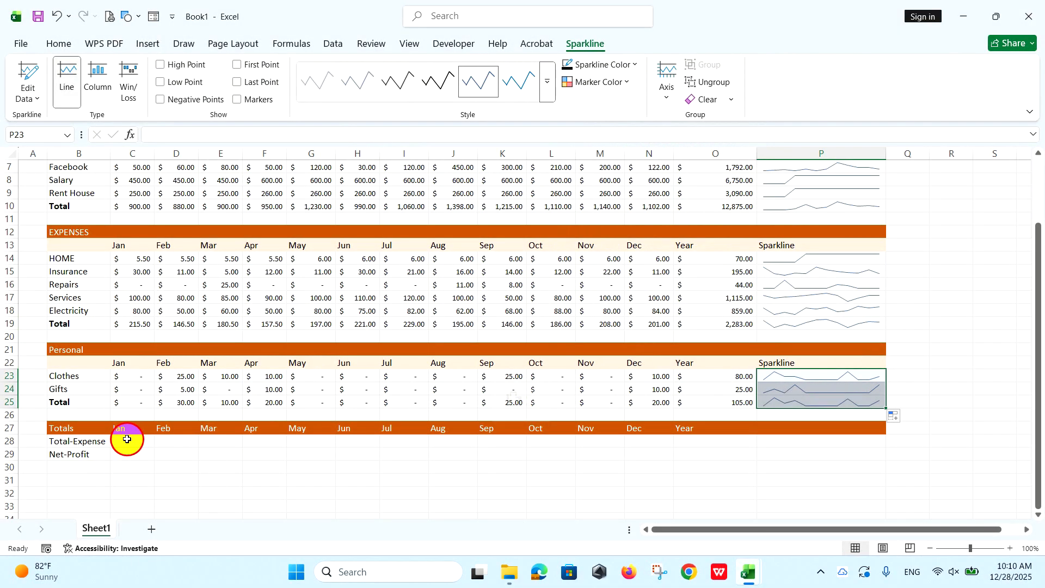
{"action": "type", "text": "="}
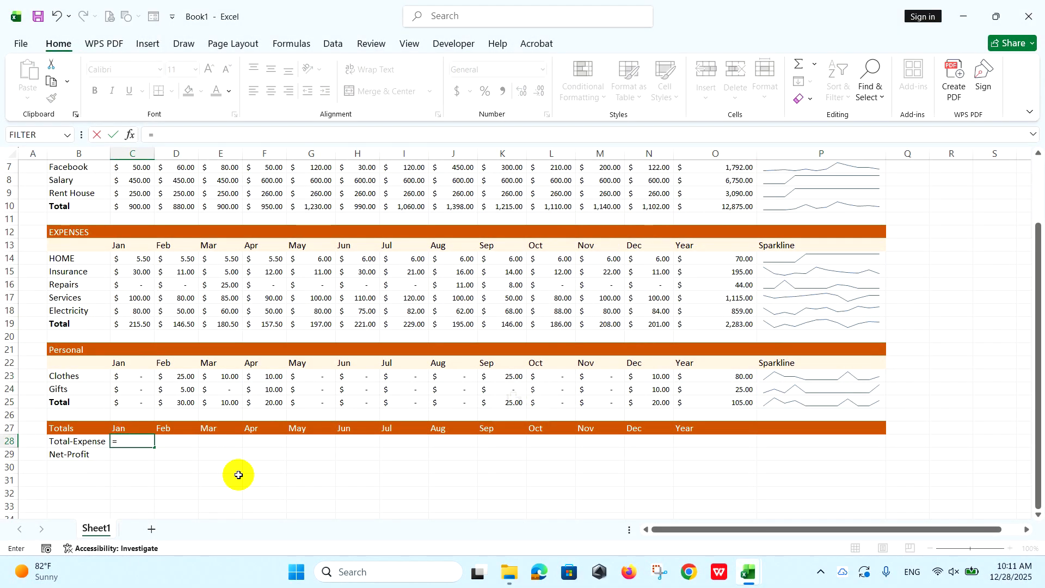
{"action": "left_click", "coordinate": [137, 324]}
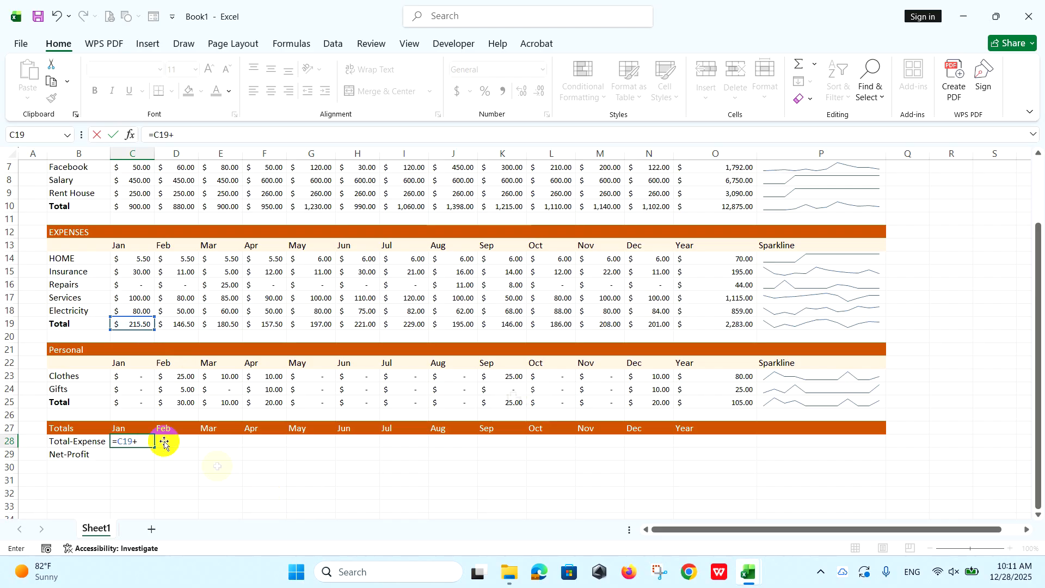
{"action": "left_click", "coordinate": [132, 407]}
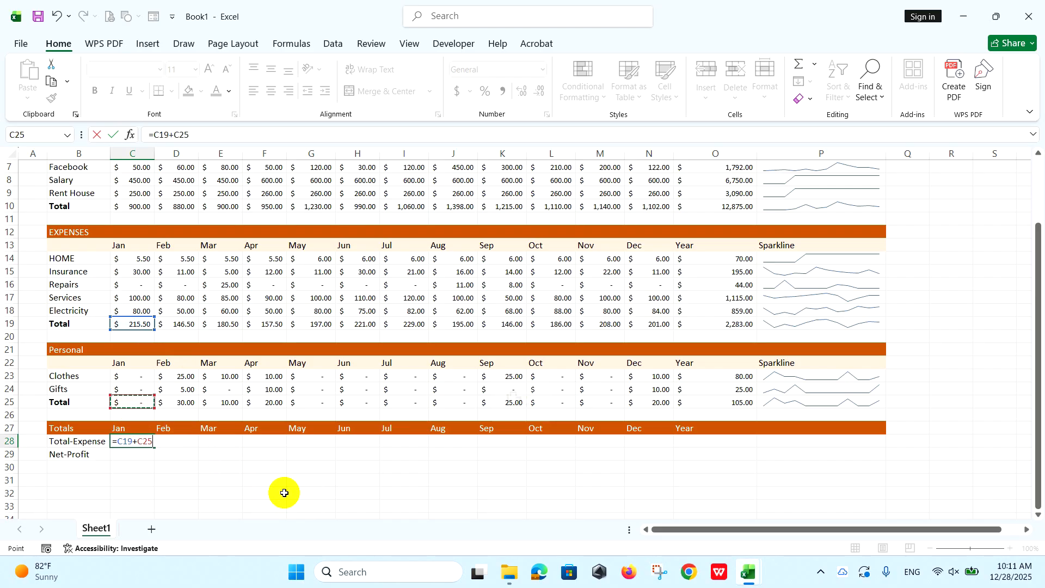
{"action": "key", "text": "Return"}
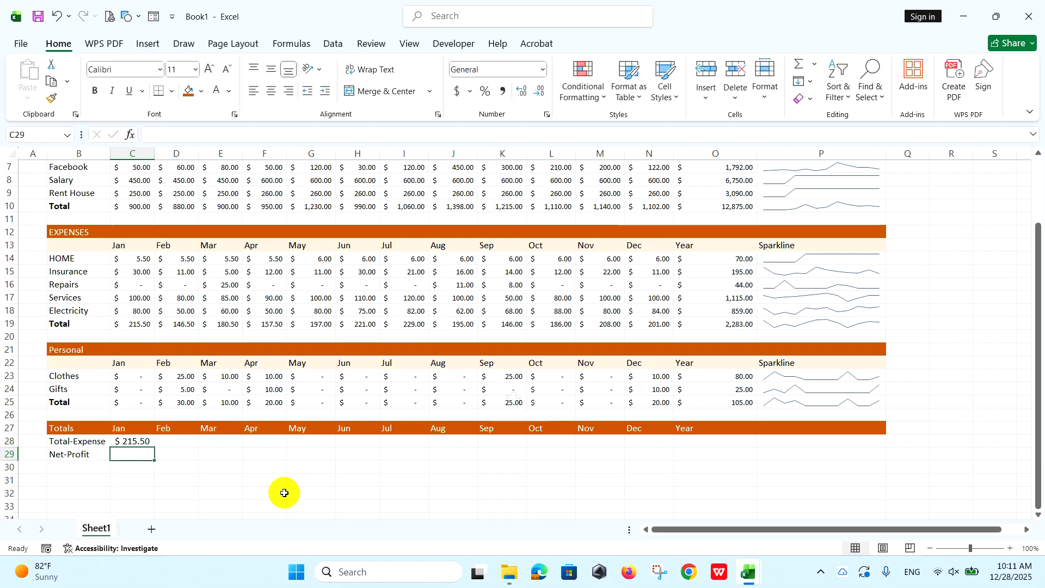
Fill the Total-Expense formula from C28 across to N28 and check the December formula.
{"action": "left_click", "coordinate": [133, 444]}
{"action": "left_click_drag", "start_coordinate": [154, 449], "coordinate": [657, 442]}
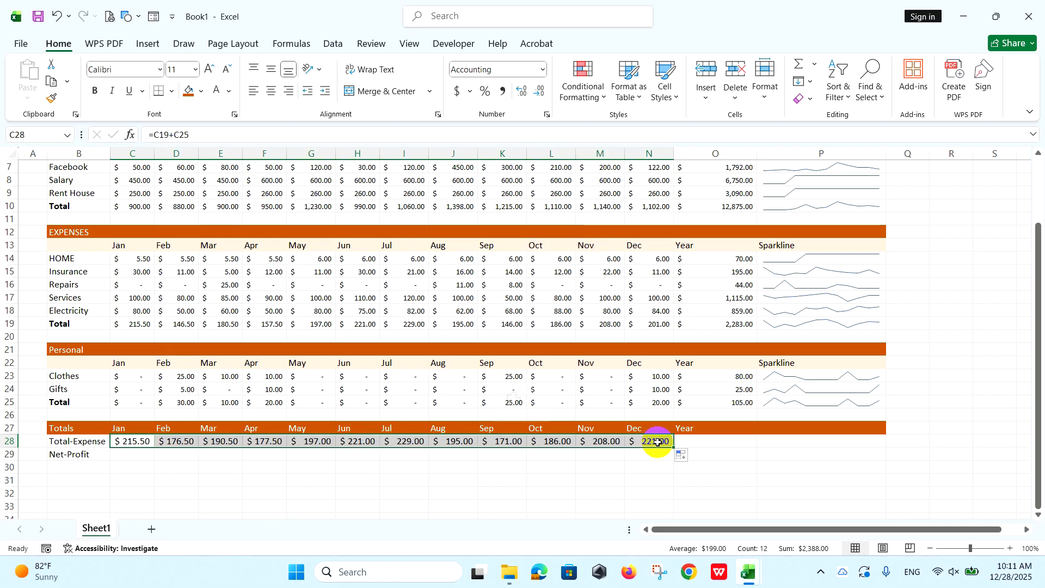
{"action": "left_click", "coordinate": [657, 442]}
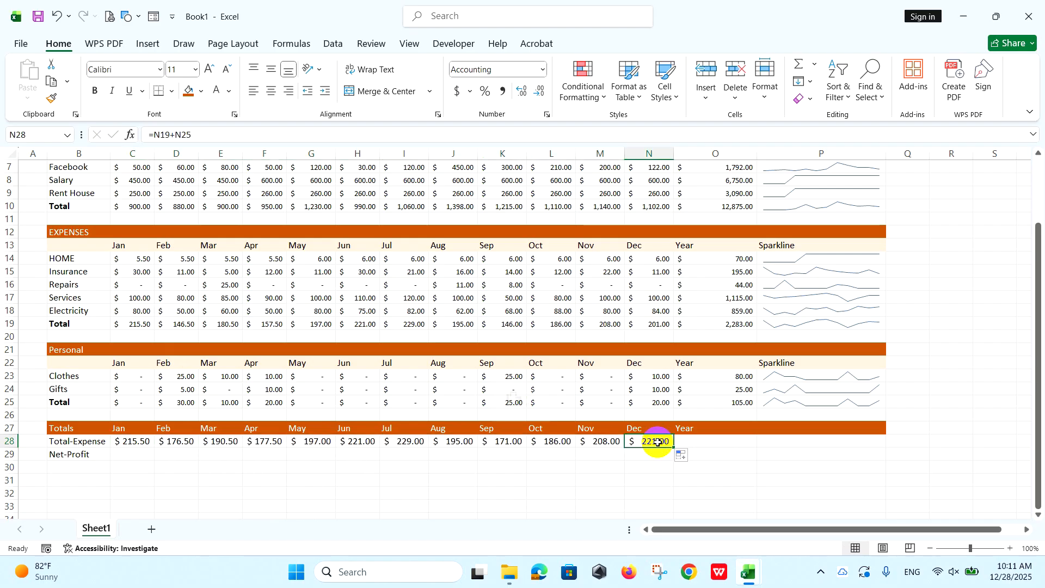
{"action": "left_click", "coordinate": [263, 134]}
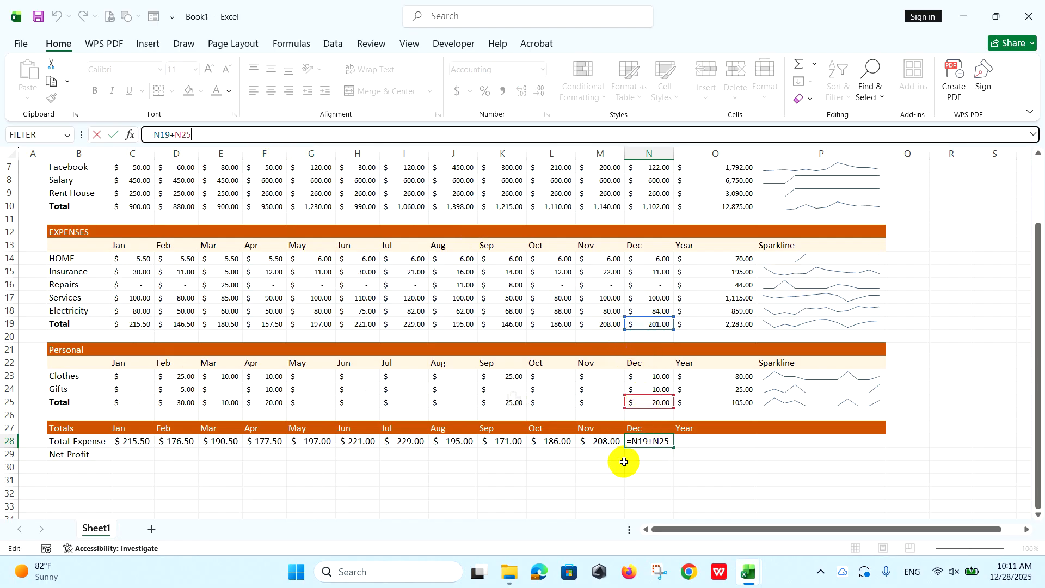
{"action": "key", "text": "Return"}
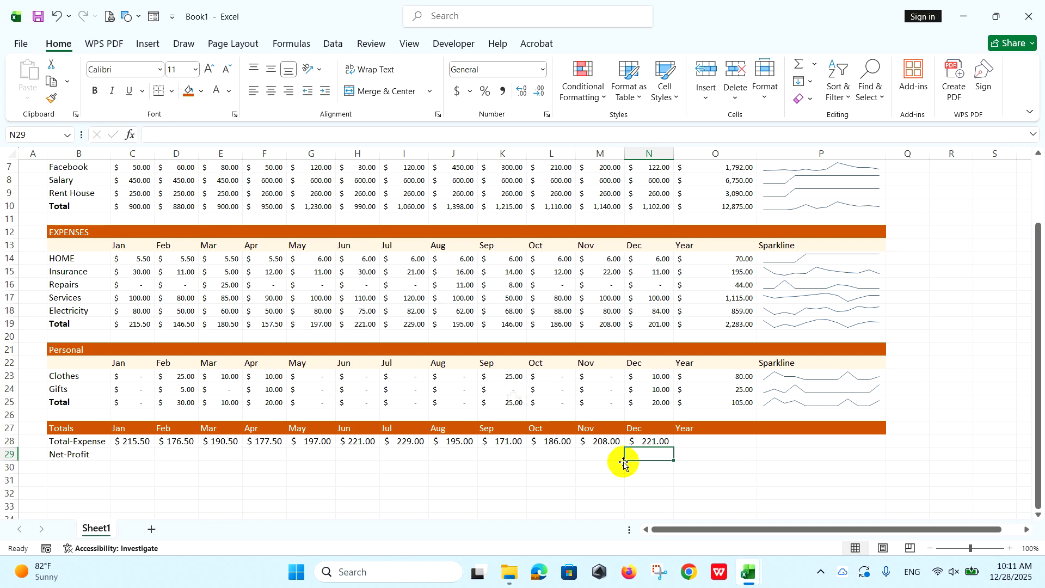
Enter =C10-C28 in C29 as the January Net-Profit and fill it across to N29.
{"action": "left_click", "coordinate": [142, 454]}
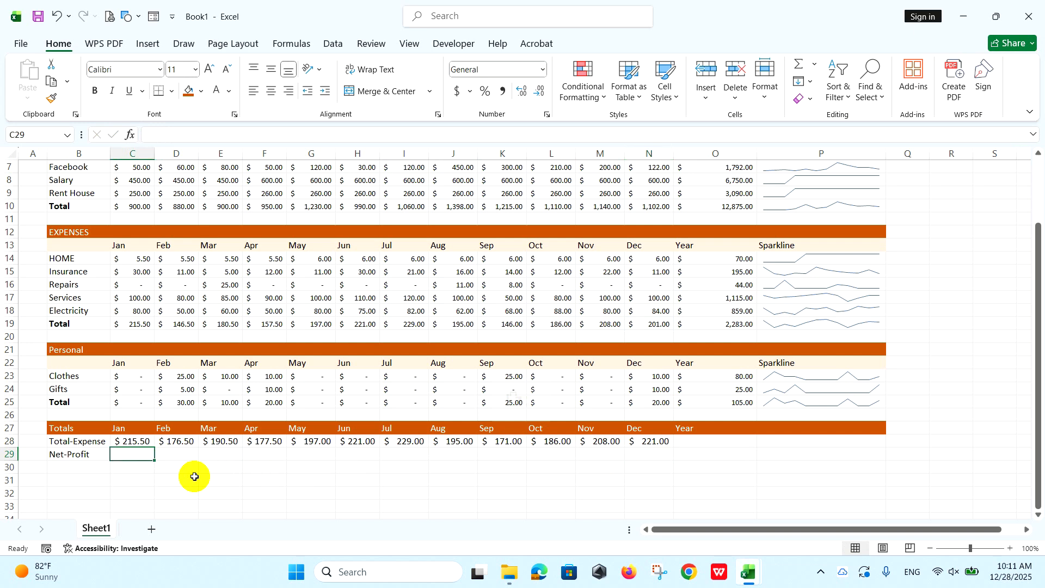
{"action": "type", "text": "="}
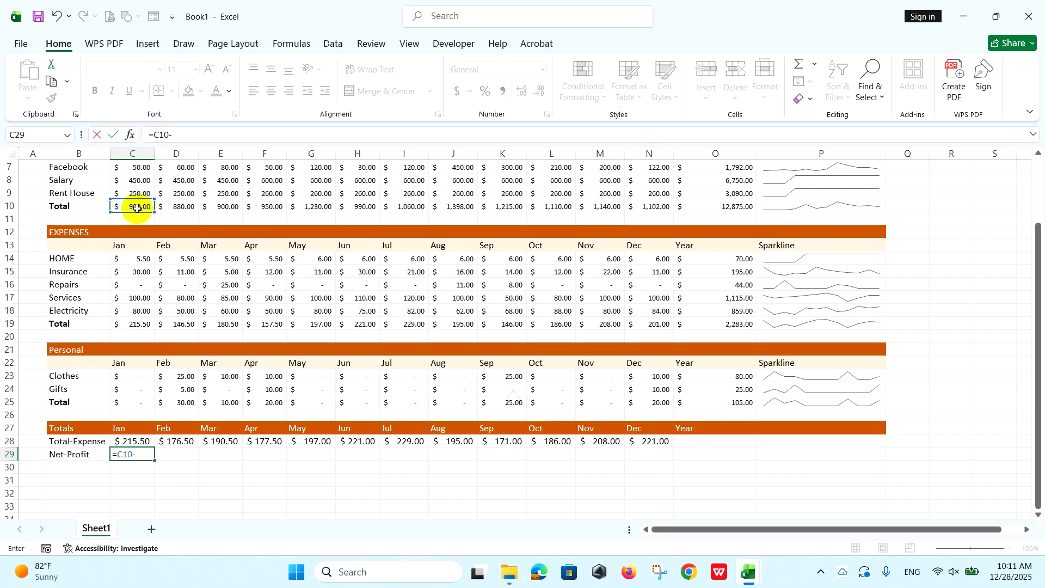
{"action": "left_click", "coordinate": [135, 443]}
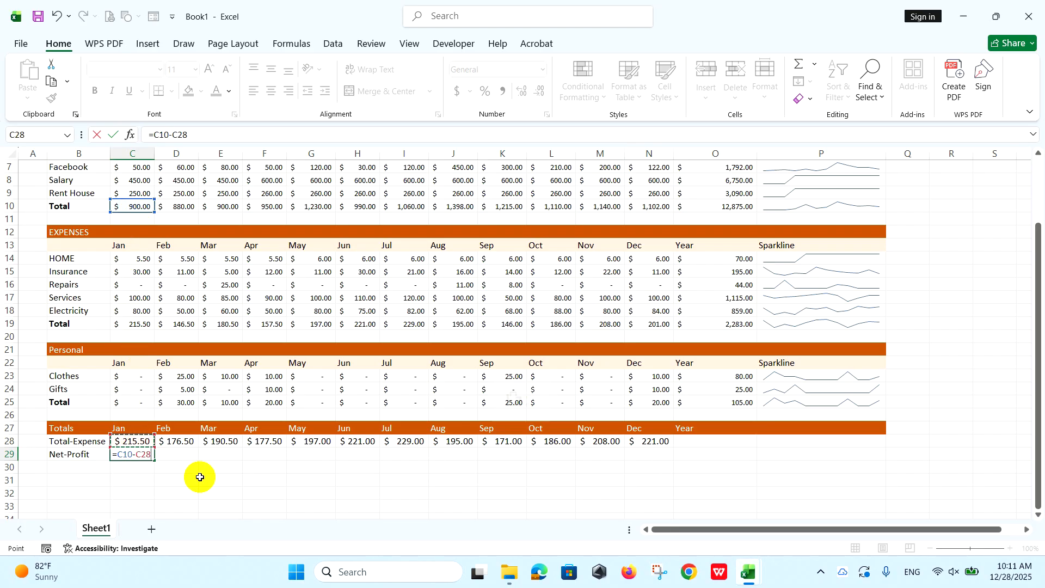
{"action": "key", "text": "Return"}
{"action": "left_click", "coordinate": [145, 455]}
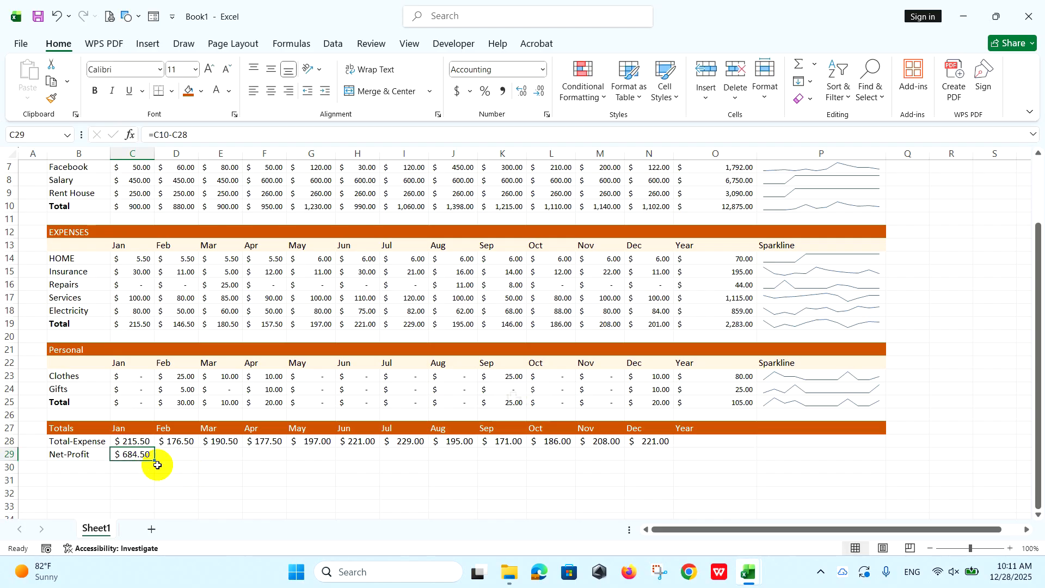
{"action": "left_click_drag", "start_coordinate": [155, 460], "coordinate": [665, 461]}
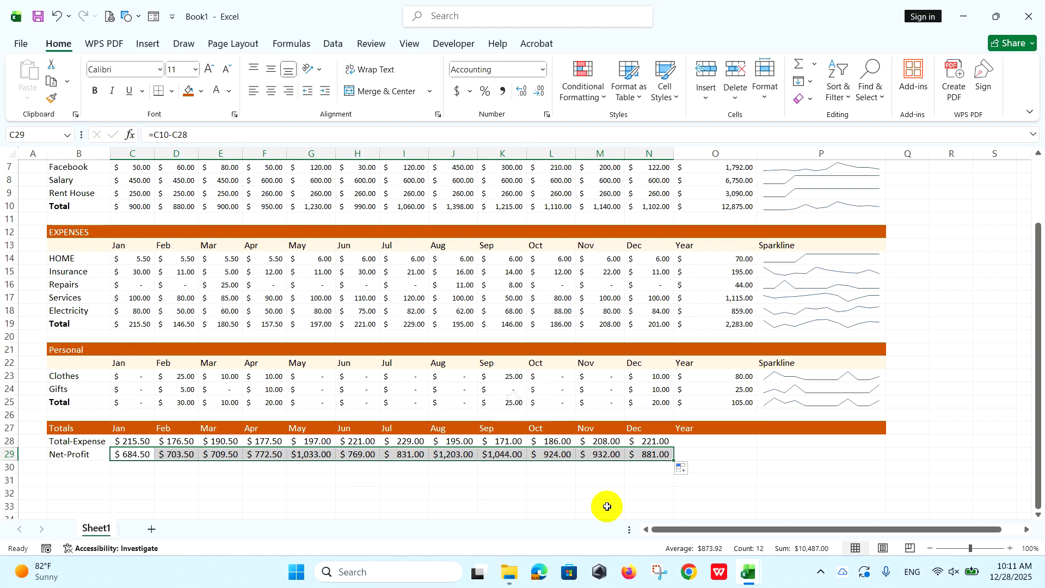
Insert an AutoSum of C28:N28 in the Totals section's Year cell O28 and fill it down to O29.
{"action": "left_click", "coordinate": [728, 441]}
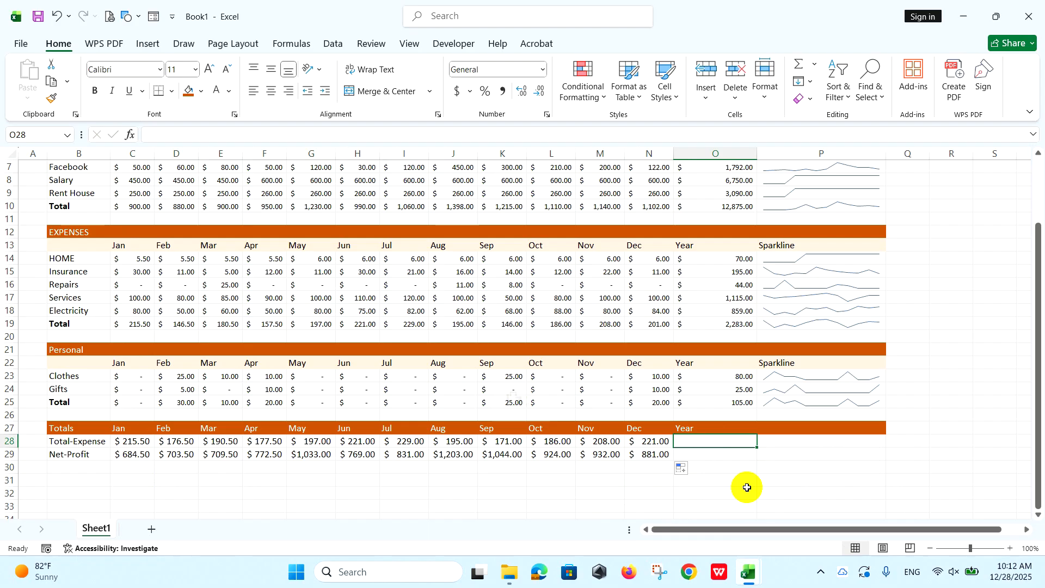
{"action": "left_click", "coordinate": [798, 64]}
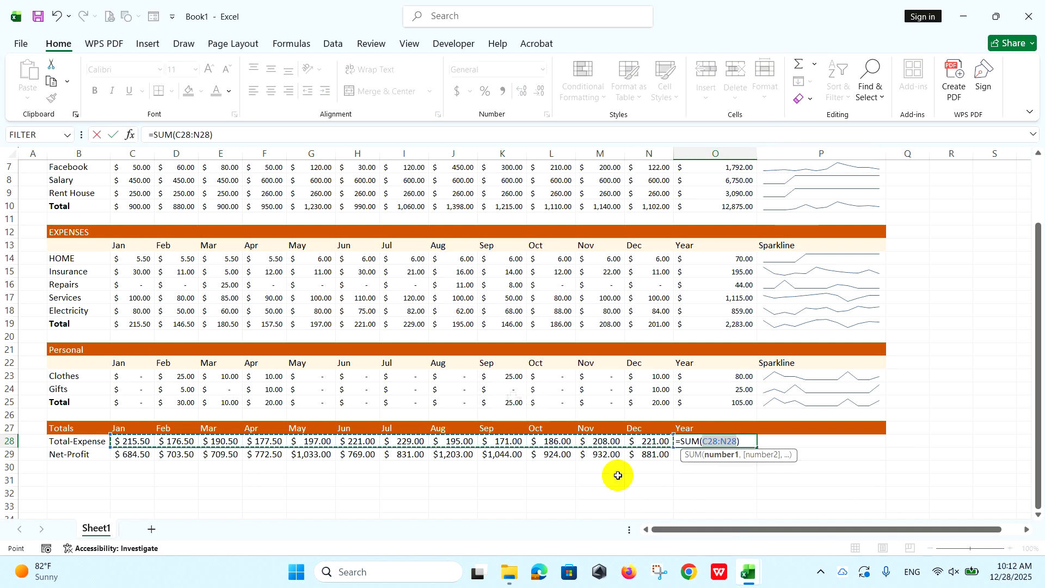
{"action": "key", "text": "Return"}
{"action": "left_click", "coordinate": [735, 441]}
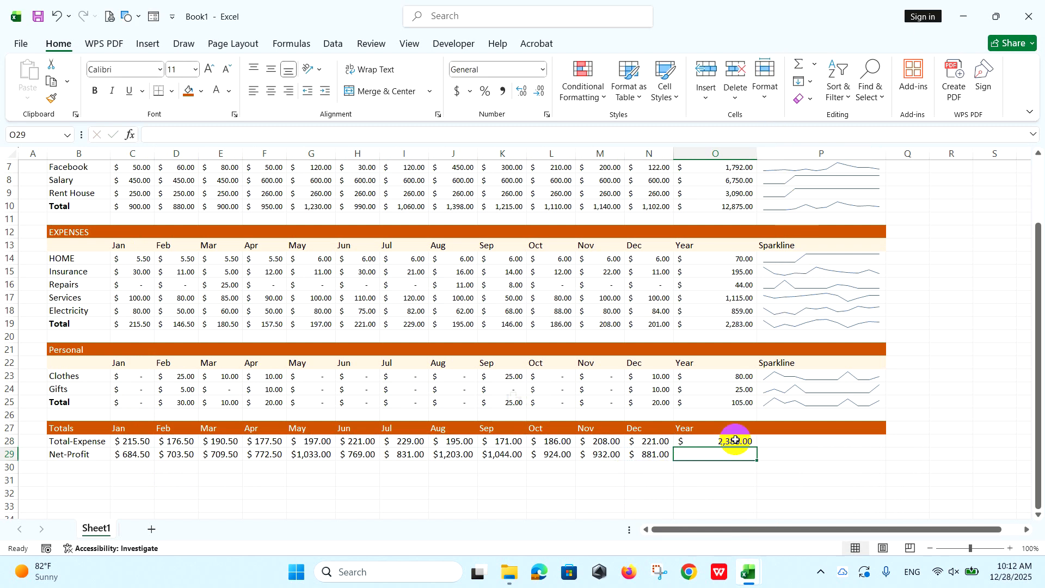
{"action": "left_click_drag", "start_coordinate": [758, 447], "coordinate": [758, 464]}
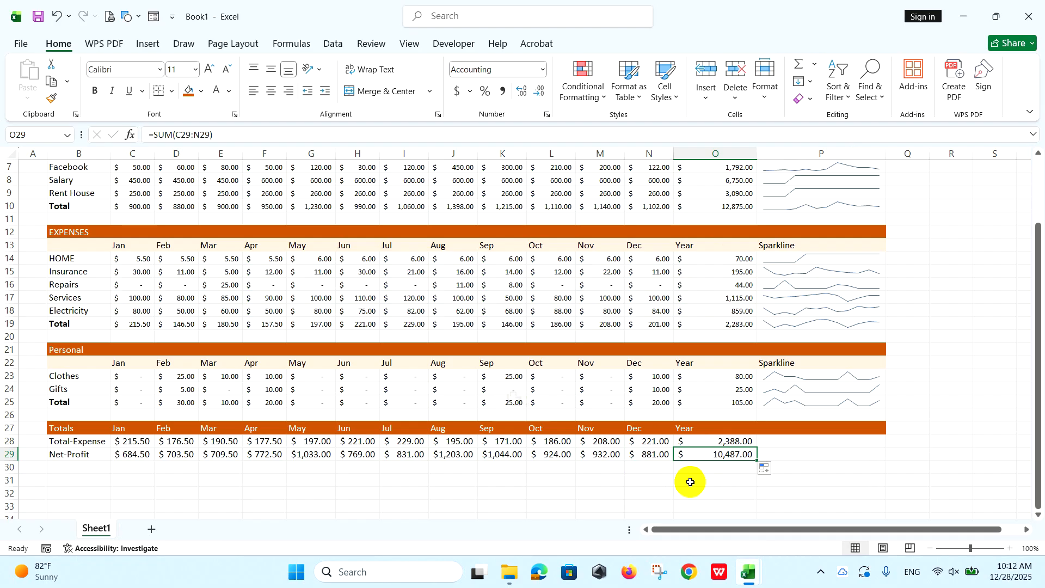
Insert a line sparkline of C28:N28 in P28 and fill it down to P29 for the Totals section.
{"action": "left_click", "coordinate": [784, 442]}
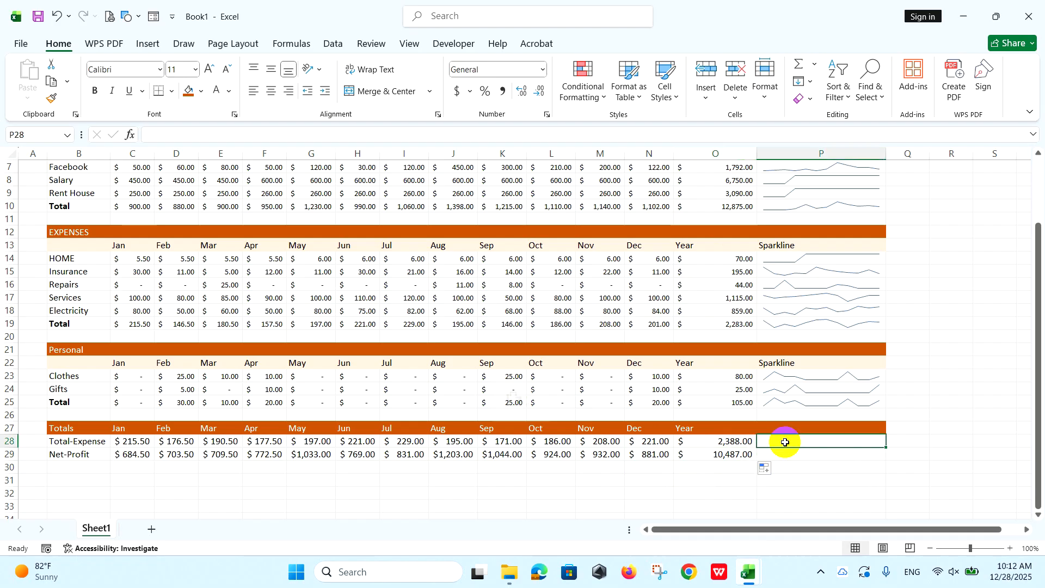
{"action": "left_click", "coordinate": [148, 43]}
{"action": "left_click", "coordinate": [584, 71]}
{"action": "left_click_drag", "start_coordinate": [132, 440], "coordinate": [656, 442]}
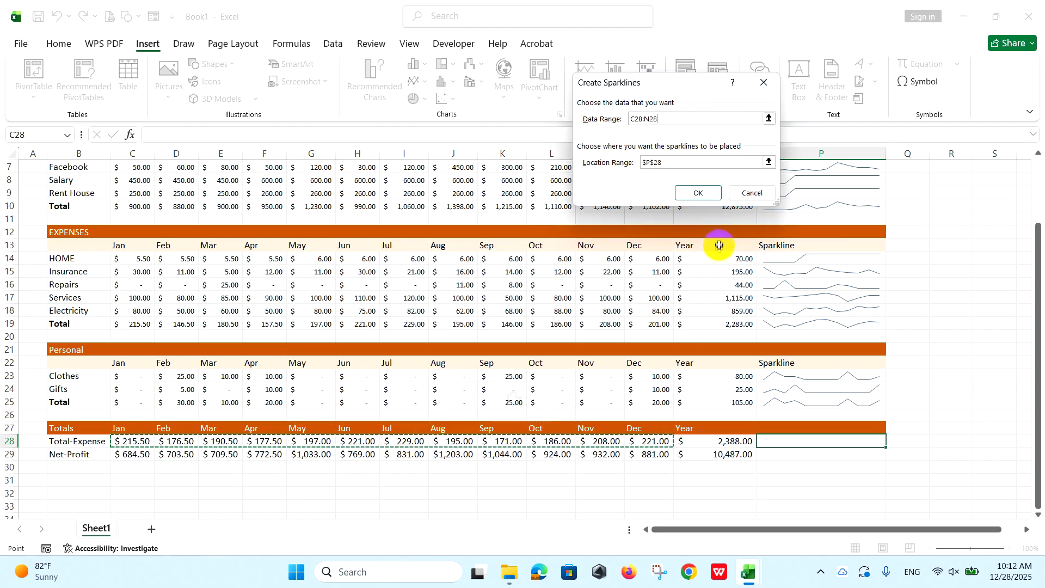
{"action": "left_click", "coordinate": [706, 193]}
{"action": "left_click_drag", "start_coordinate": [886, 450], "coordinate": [880, 457]}
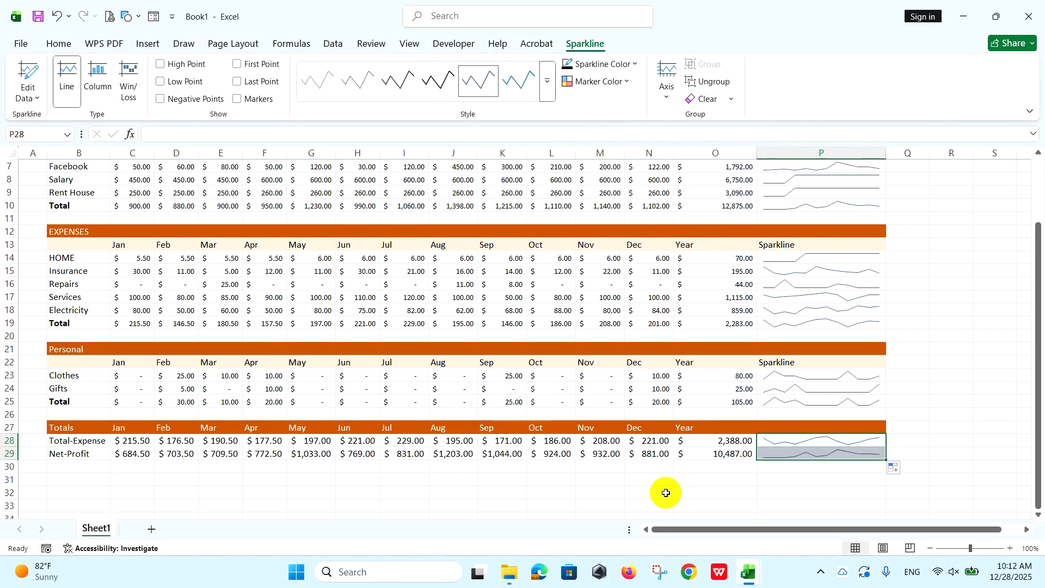
Insert a 2-D pie chart from the Totals section's Year cells O27:O29.
{"action": "left_click", "coordinate": [694, 441]}
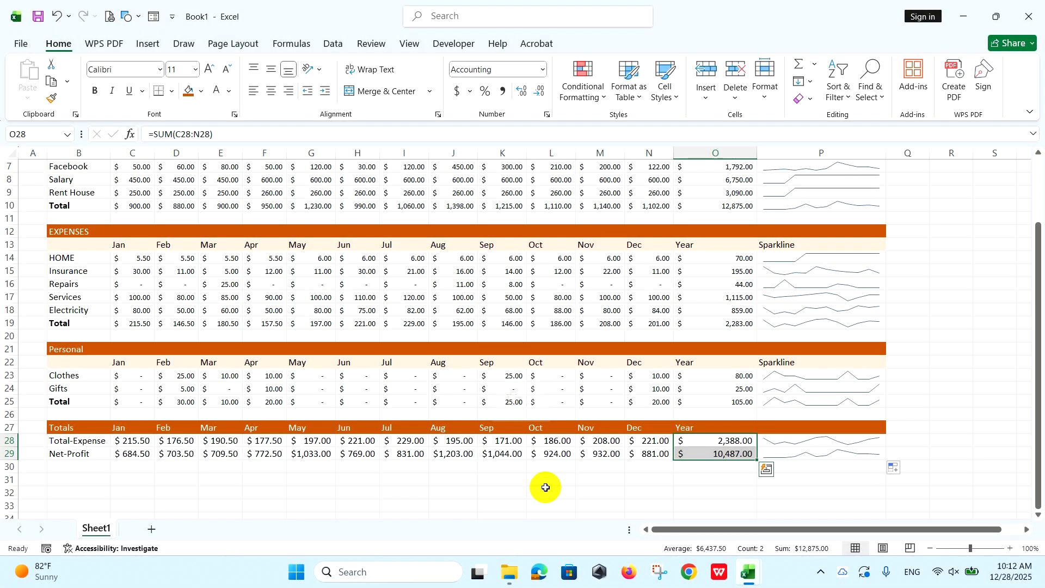
{"action": "left_click_drag", "start_coordinate": [693, 427], "coordinate": [693, 451]}
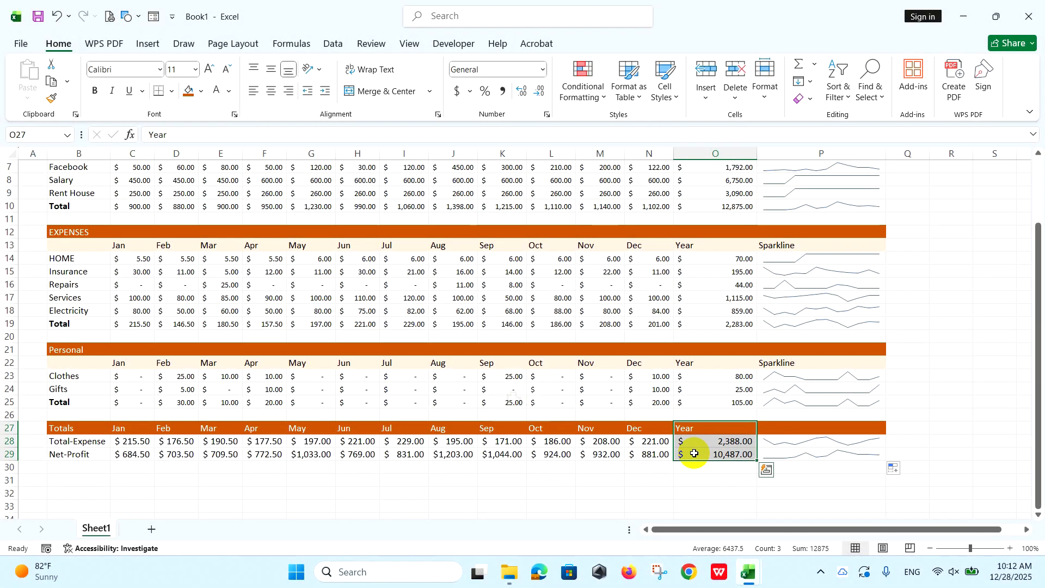
{"action": "left_click", "coordinate": [147, 44]}
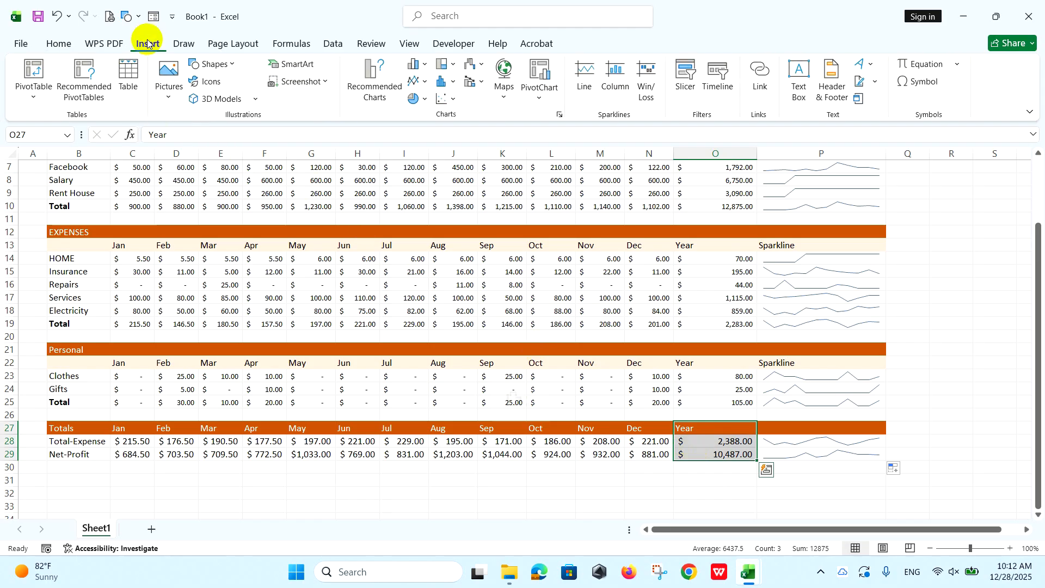
{"action": "left_click", "coordinate": [425, 102]}
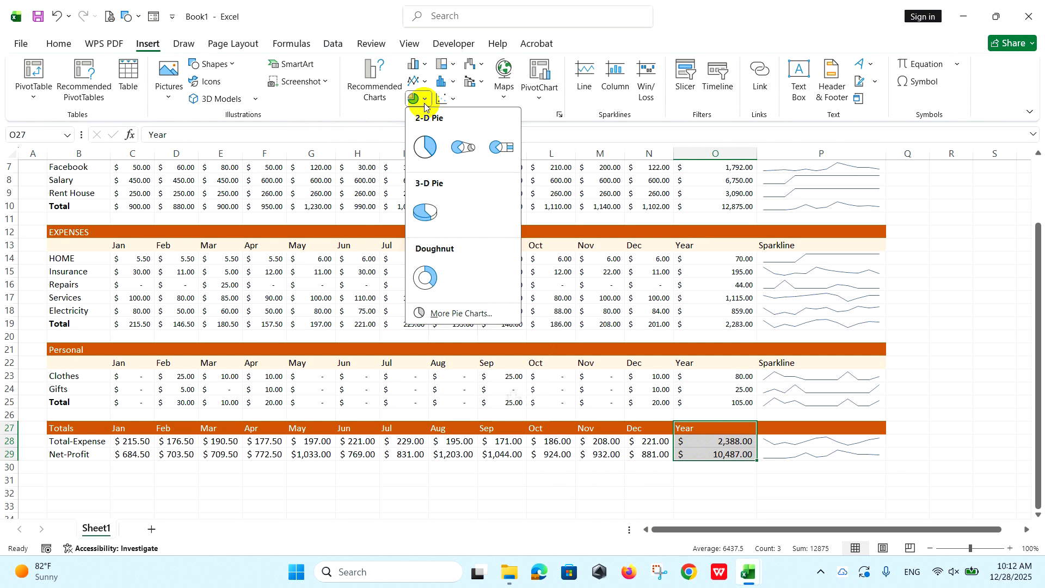
{"action": "left_click", "coordinate": [426, 149]}
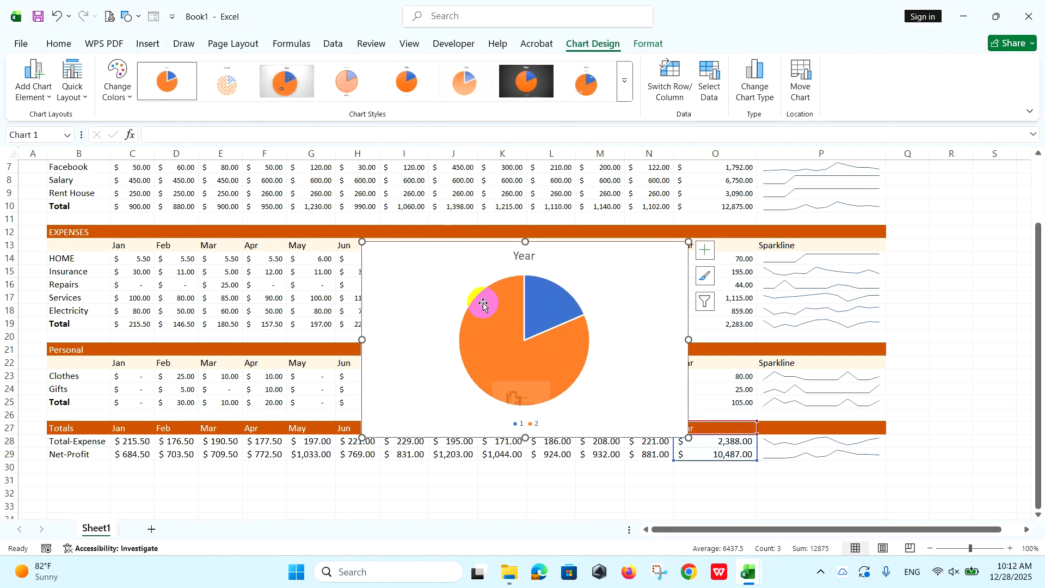
Add centered data labels to the pie chart and delete its Year title.
{"action": "left_click", "coordinate": [704, 250]}
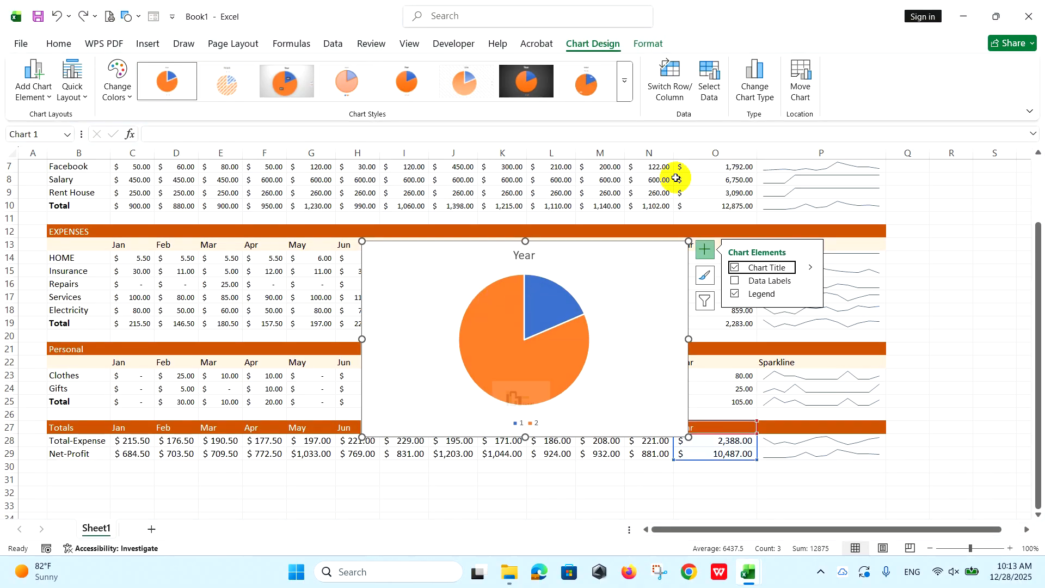
{"action": "left_click", "coordinate": [42, 92]}
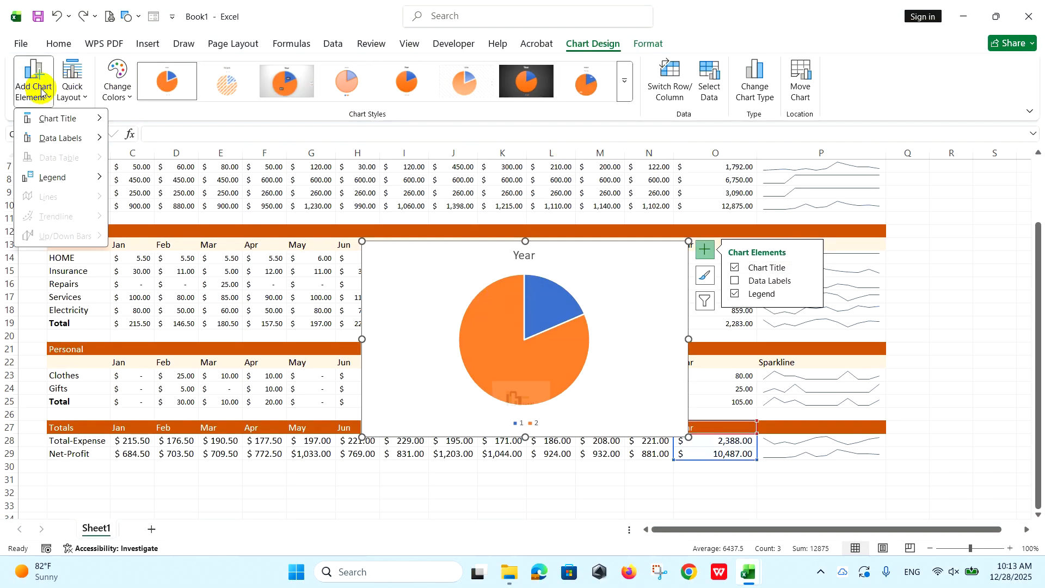
{"action": "mouse_move", "coordinate": [83, 142]}
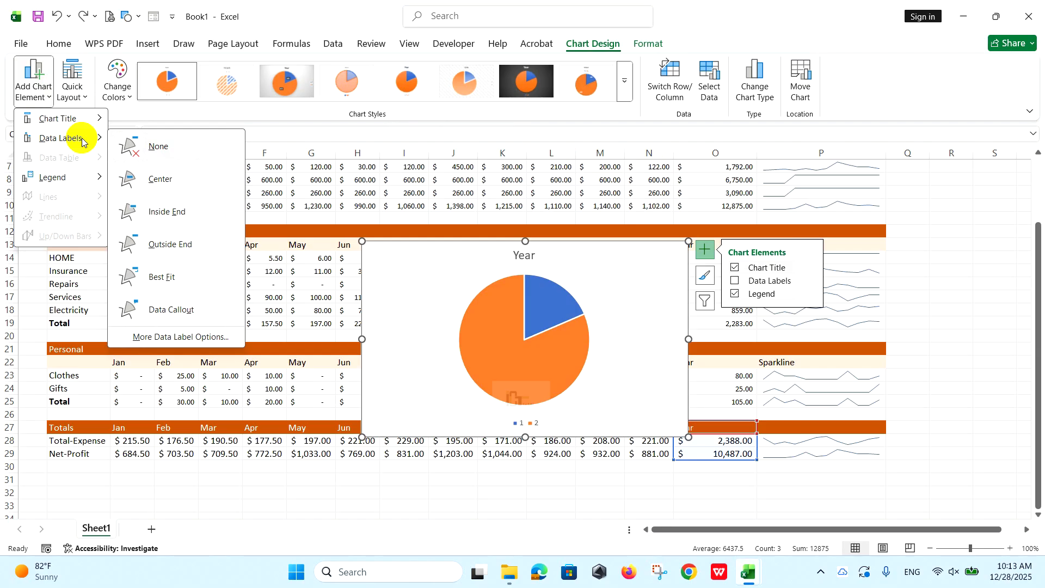
{"action": "left_click", "coordinate": [155, 177]}
{"action": "left_click", "coordinate": [524, 255]}
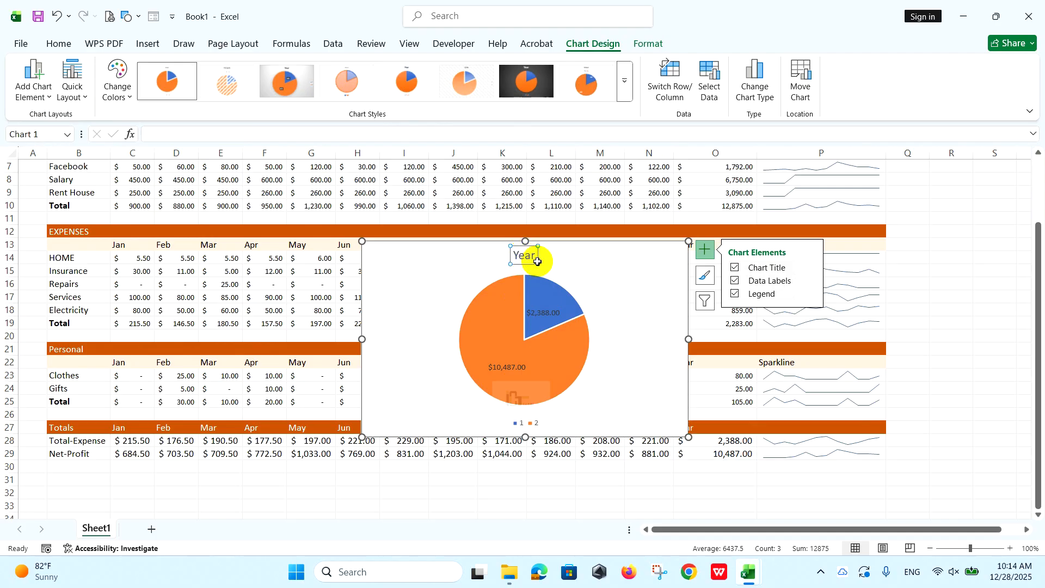
{"action": "key", "text": "Delete"}
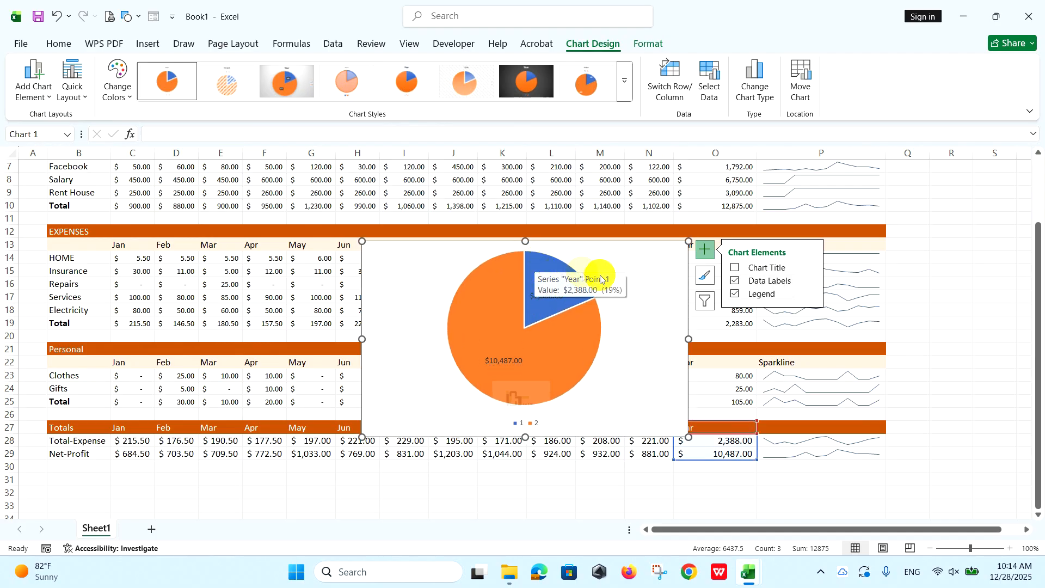
Set the pie chart area's fill to No fill.
{"action": "double_click", "coordinate": [653, 276]}
{"action": "left_click", "coordinate": [772, 357]}
{"action": "left_click", "coordinate": [869, 251]}
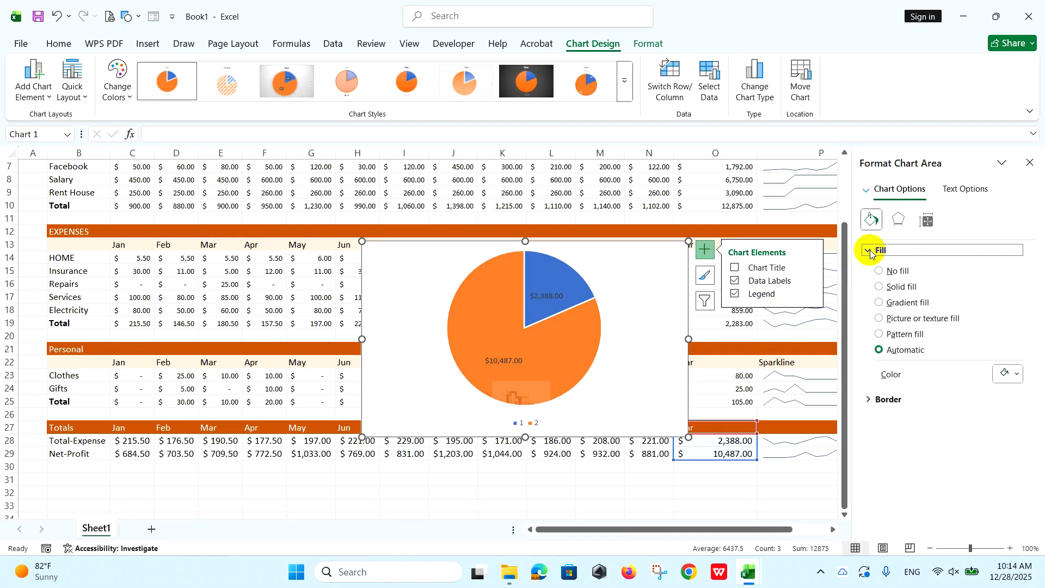
{"action": "left_click", "coordinate": [880, 271]}
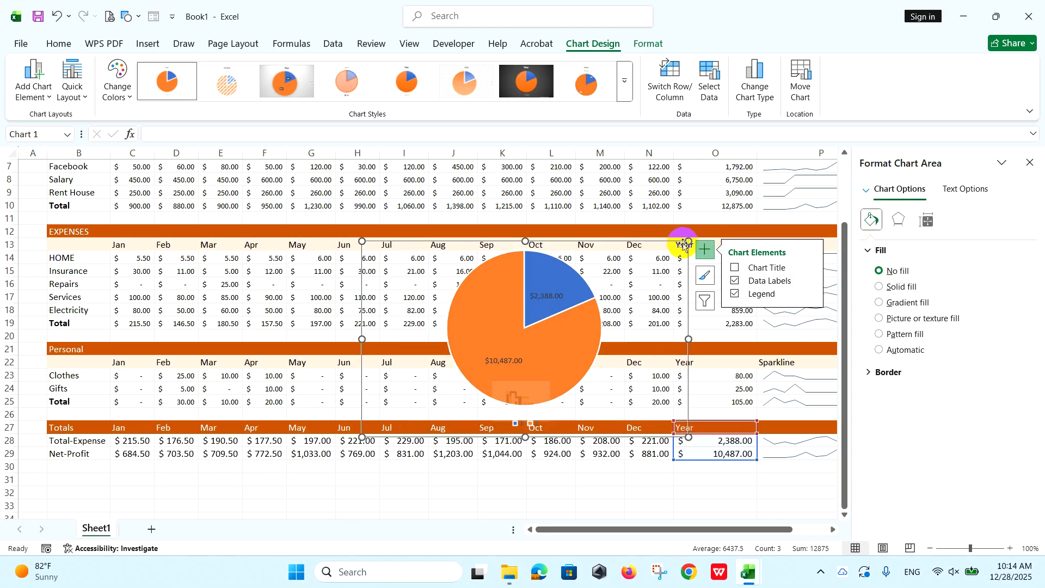
Shrink the pie chart to about half its width and reduce its data labels to font size 6.
{"action": "left_click_drag", "start_coordinate": [689, 241], "coordinate": [504, 290]}
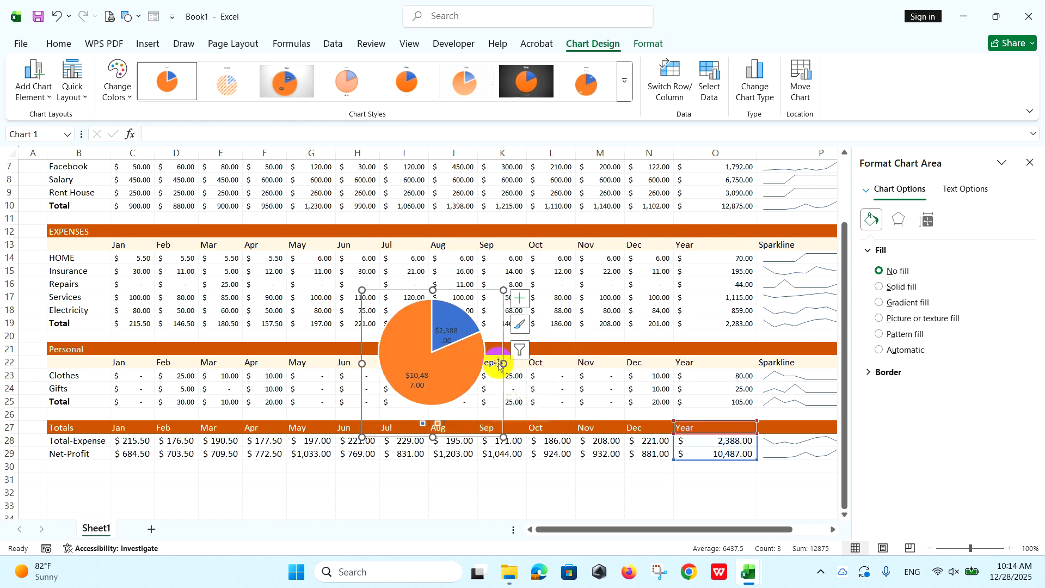
{"action": "left_click_drag", "start_coordinate": [500, 363], "coordinate": [522, 364]}
{"action": "left_click", "coordinate": [456, 331]}
{"action": "left_click", "coordinate": [59, 43]}
{"action": "left_click", "coordinate": [227, 69]}
{"action": "left_click", "coordinate": [227, 69]}
{"action": "left_click", "coordinate": [227, 70]}
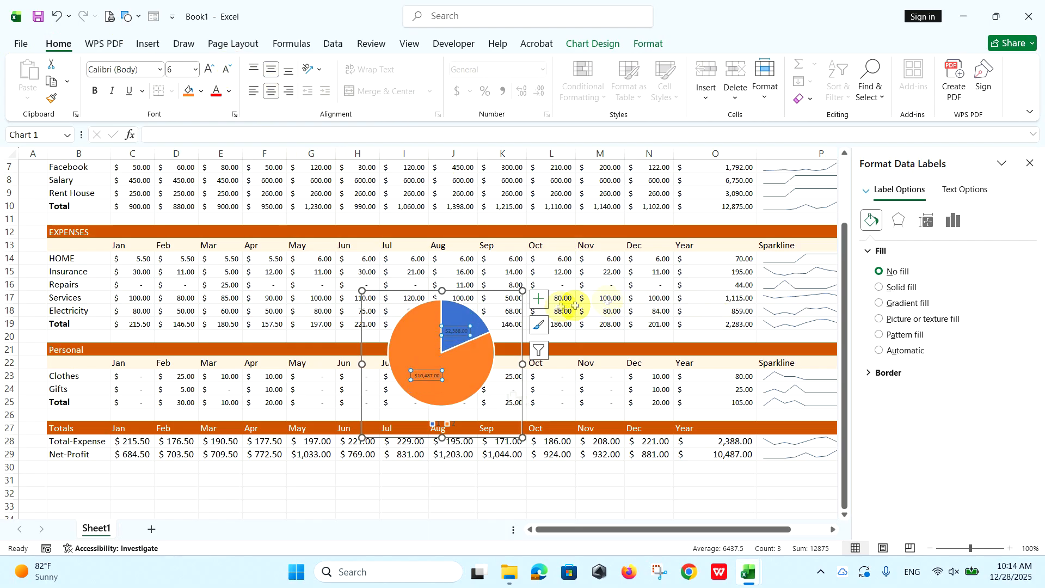
Move the pie chart into the PERSONAL BUDGET banner around columns K to M and narrow it to fit.
{"action": "left_click", "coordinate": [1029, 164]}
{"action": "left_click_drag", "start_coordinate": [506, 293], "coordinate": [598, 191]}
{"action": "scroll", "coordinate": [590, 326], "scroll_direction": "up", "scroll_amount": 3}
{"action": "left_click_drag", "start_coordinate": [590, 326], "coordinate": [615, 170]}
{"action": "left_click_drag", "start_coordinate": [638, 310], "coordinate": [604, 261]}
{"action": "left_click_drag", "start_coordinate": [9, 188], "coordinate": [3, 261]}
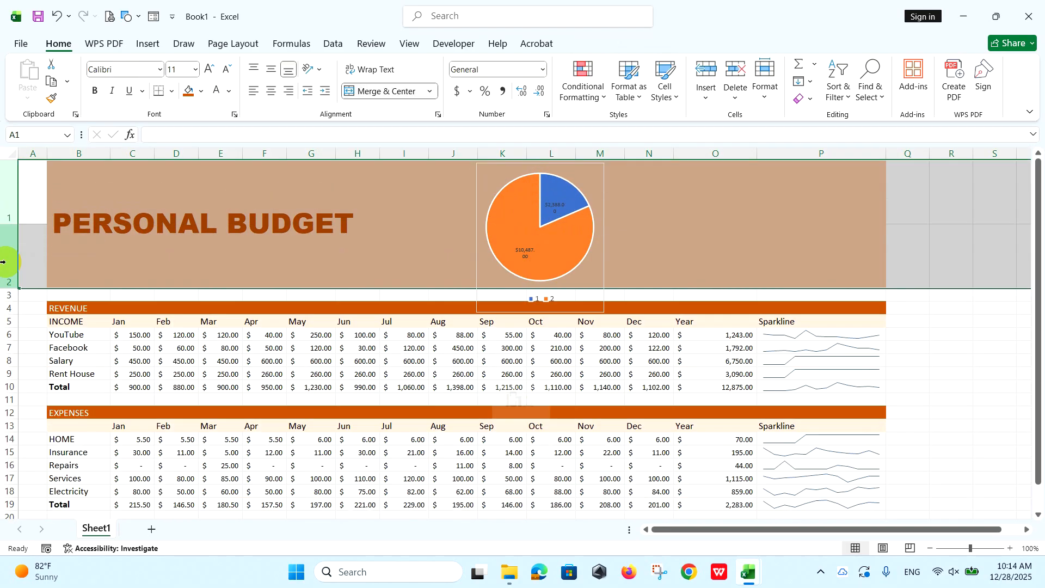
Enlarge both data label boxes on the pie chart so each amount fits on one line.
{"action": "left_click", "coordinate": [566, 215]}
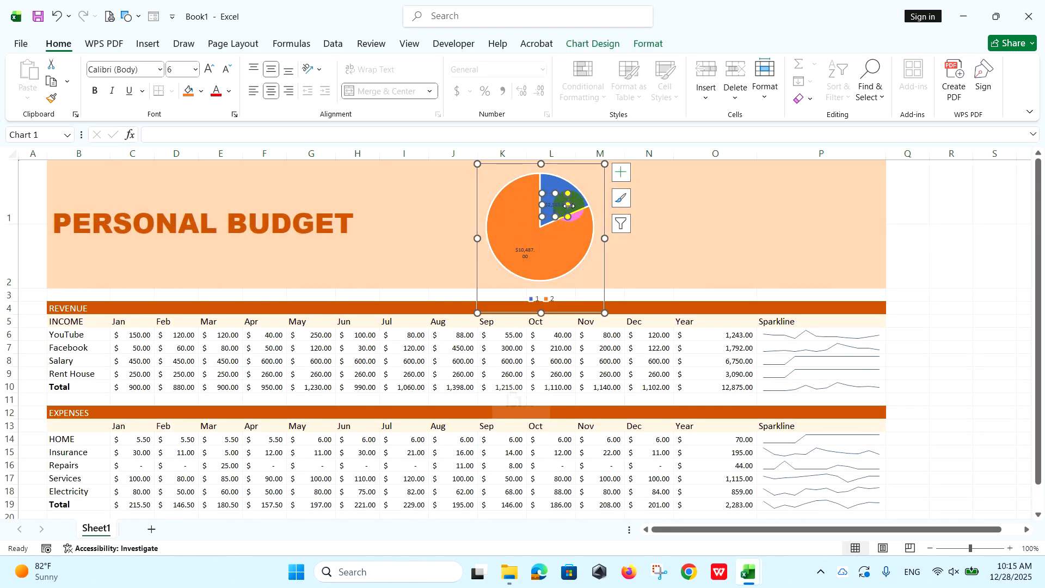
{"action": "left_click_drag", "start_coordinate": [568, 205], "coordinate": [565, 192]}
{"action": "left_click", "coordinate": [528, 250]}
{"action": "left_click_drag", "start_coordinate": [540, 250], "coordinate": [553, 250]}
Fill the smaller Total-Expense slice of the pie with the darkest theme orange.
{"action": "left_click", "coordinate": [560, 192]}
{"action": "left_click", "coordinate": [553, 183]}
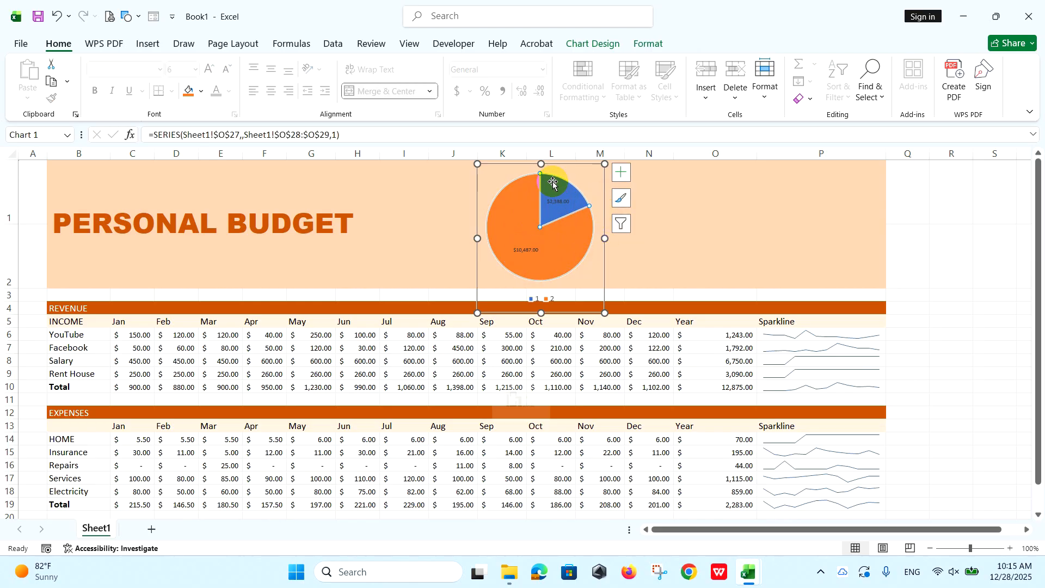
{"action": "left_click", "coordinate": [647, 43]}
{"action": "left_click", "coordinate": [403, 64]}
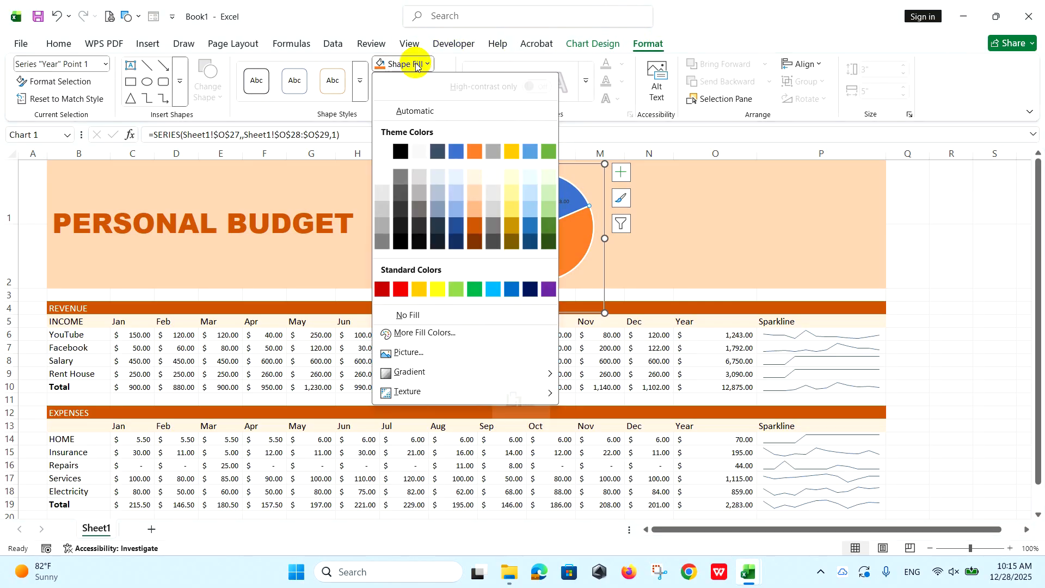
{"action": "left_click", "coordinate": [472, 241]}
Change the font color of the pie chart's data labels to white.
{"action": "left_click", "coordinate": [557, 203]}
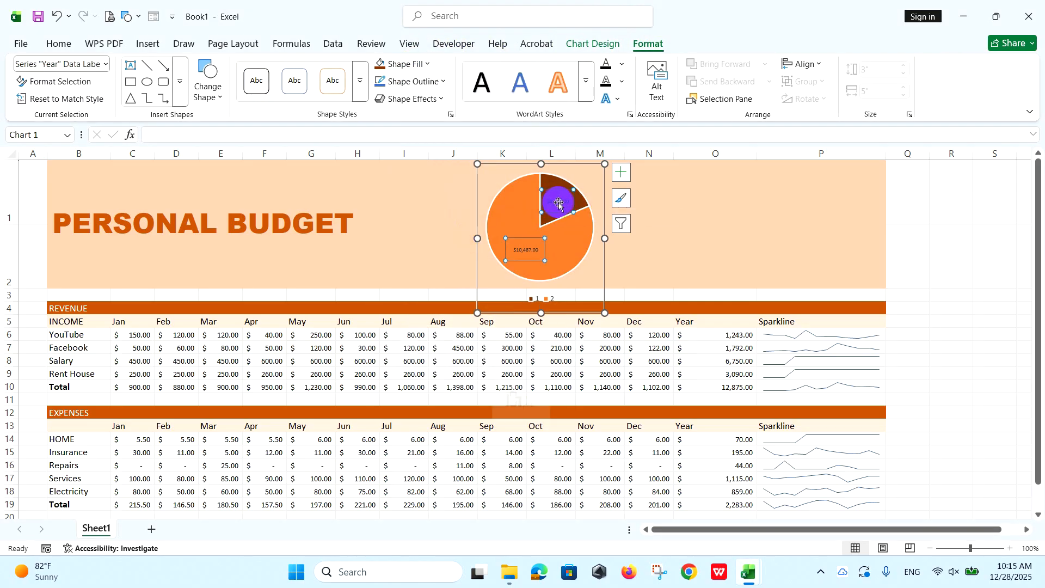
{"action": "left_click", "coordinate": [58, 43]}
{"action": "left_click", "coordinate": [229, 91]}
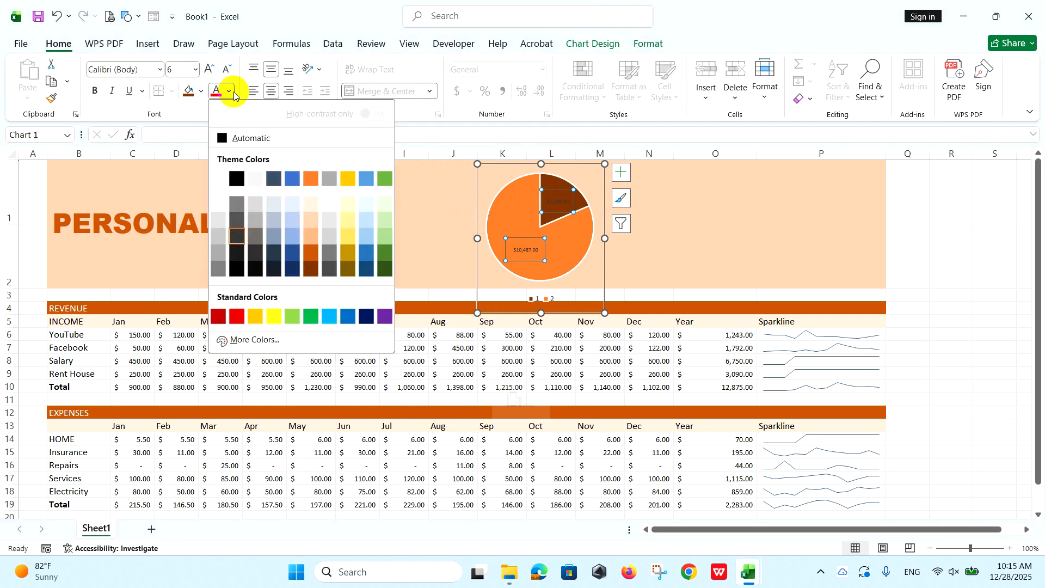
{"action": "left_click", "coordinate": [219, 179]}
{"action": "left_click", "coordinate": [790, 223]}
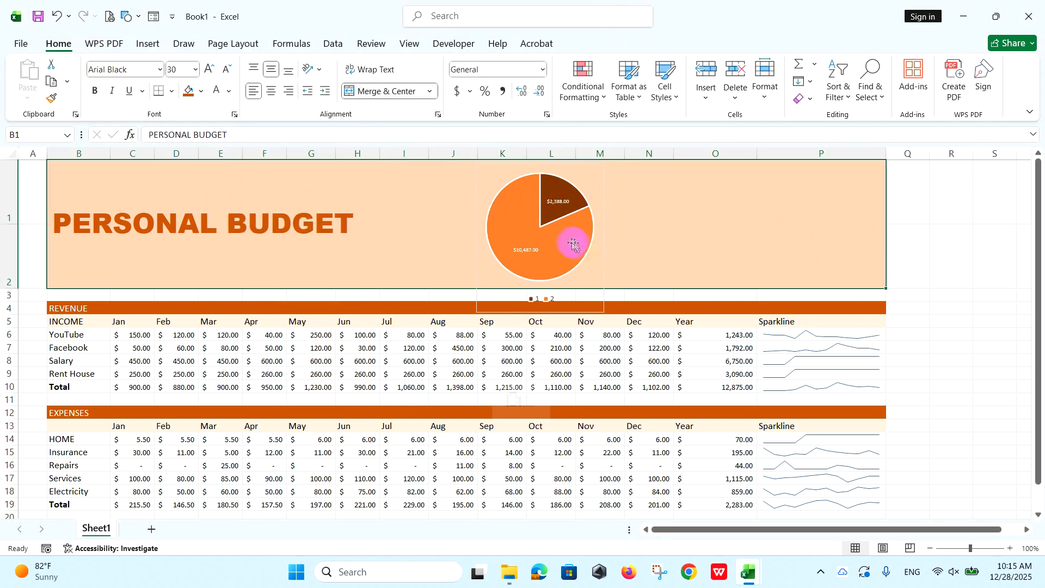
Remove the pie chart area's border by setting it to No line.
{"action": "left_click", "coordinate": [605, 271]}
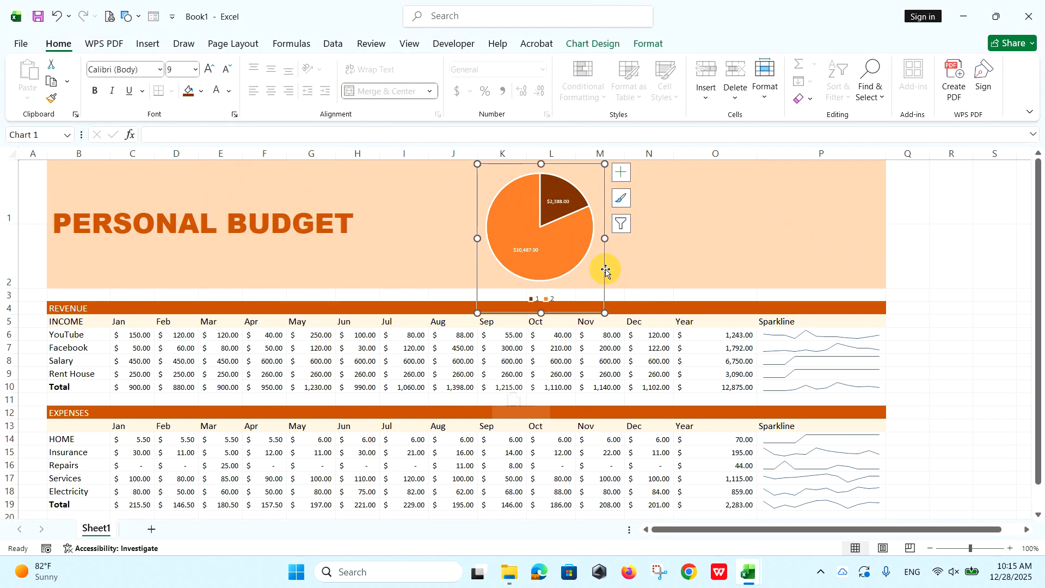
{"action": "double_click", "coordinate": [605, 265]}
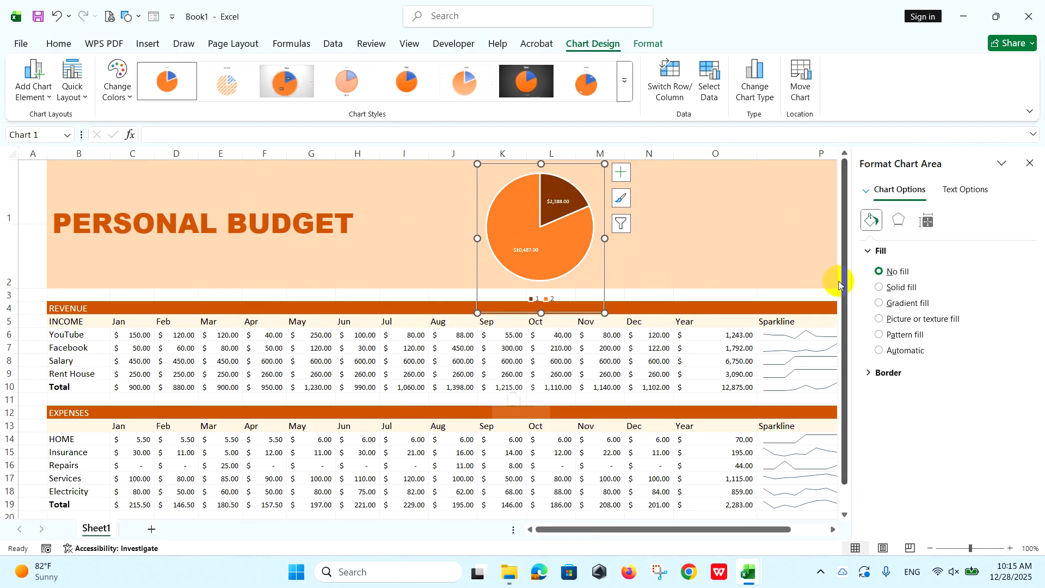
{"action": "left_click", "coordinate": [867, 252]}
{"action": "left_click", "coordinate": [868, 268]}
{"action": "left_click", "coordinate": [878, 289]}
{"action": "left_click", "coordinate": [684, 233]}
{"action": "left_click", "coordinate": [1029, 162]}
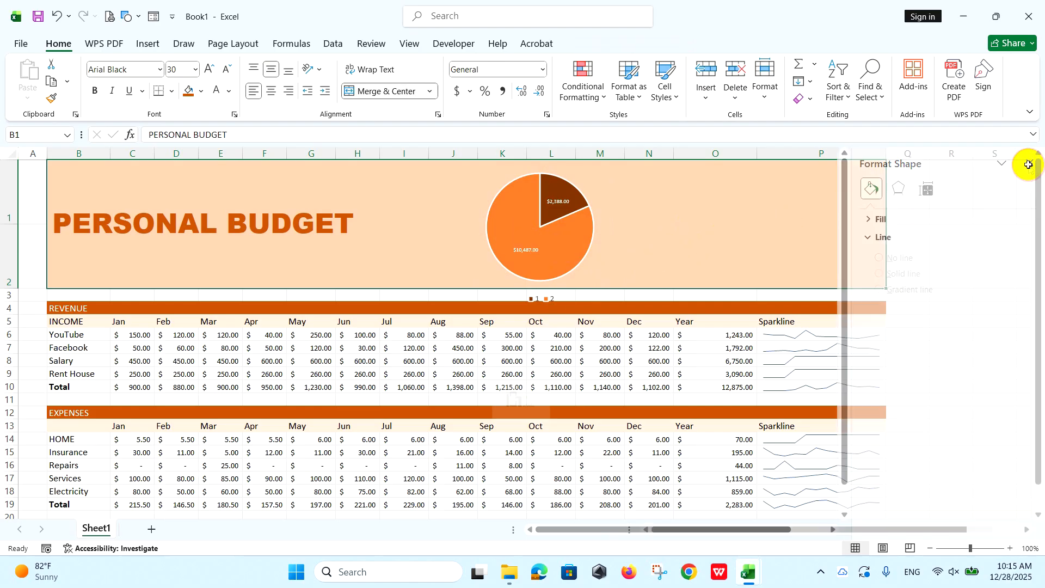
Delete the pie chart's legend and adjust the chart's position and size within the banner.
{"action": "left_click", "coordinate": [548, 301]}
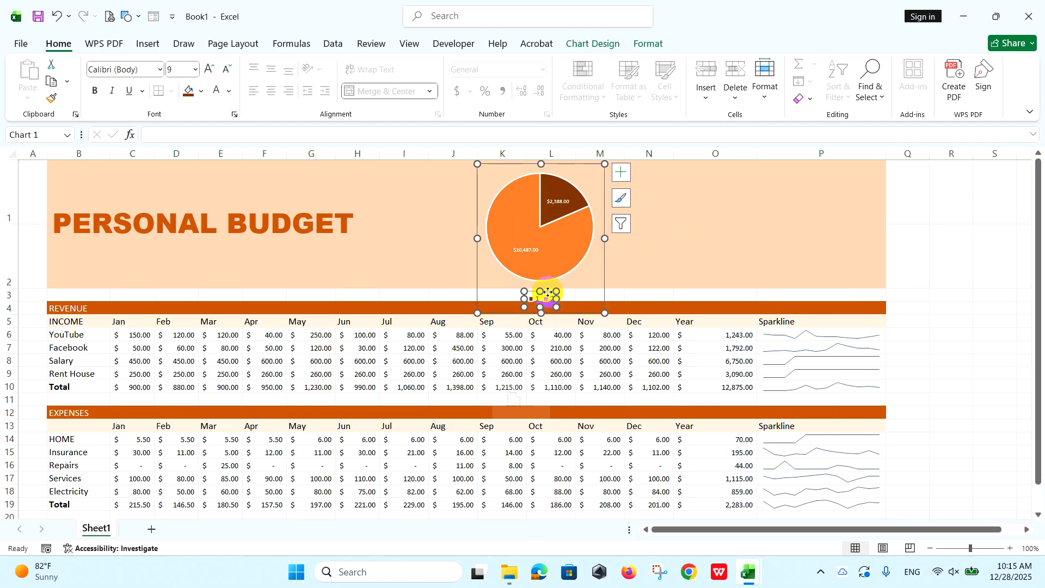
{"action": "key", "text": "Delete"}
{"action": "left_click_drag", "start_coordinate": [617, 272], "coordinate": [620, 268]}
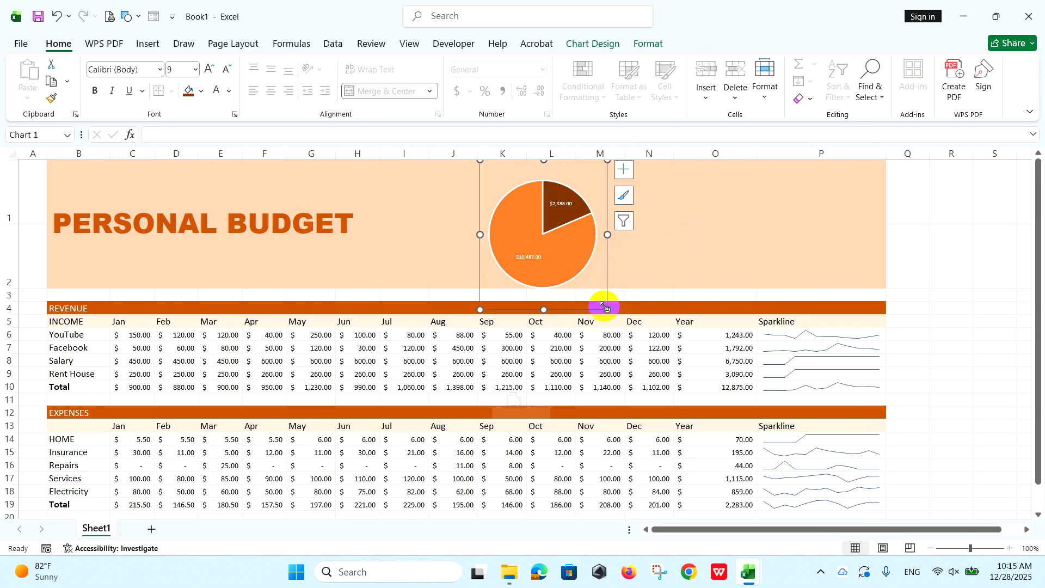
{"action": "left_click_drag", "start_coordinate": [604, 306], "coordinate": [599, 301]}
{"action": "left_click", "coordinate": [692, 252]}
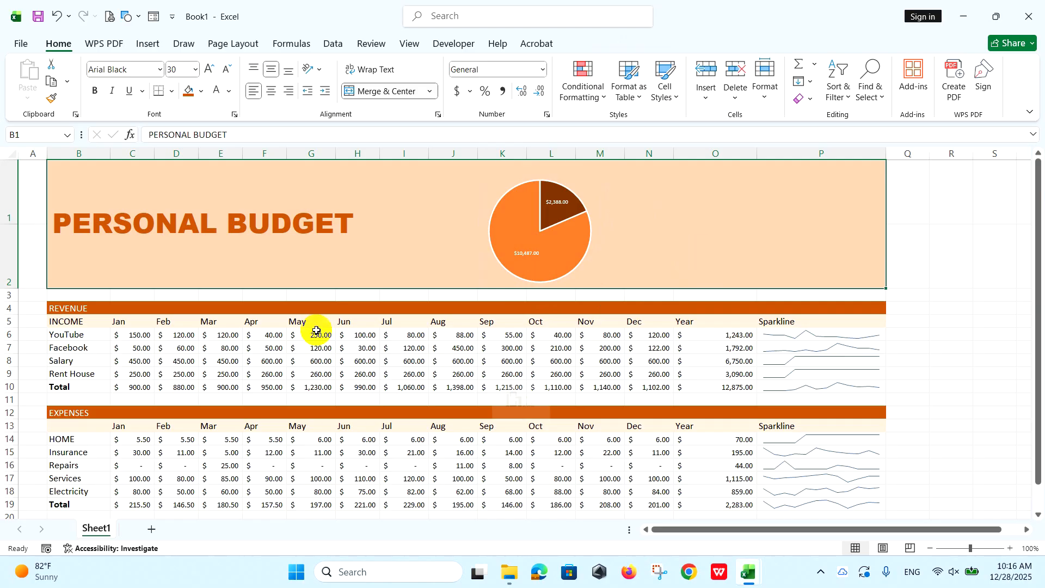
Insert a 2-D stacked column chart from the monthly Totals data in B27:N29.
{"action": "scroll", "coordinate": [316, 330], "scroll_direction": "down", "scroll_amount": 3}
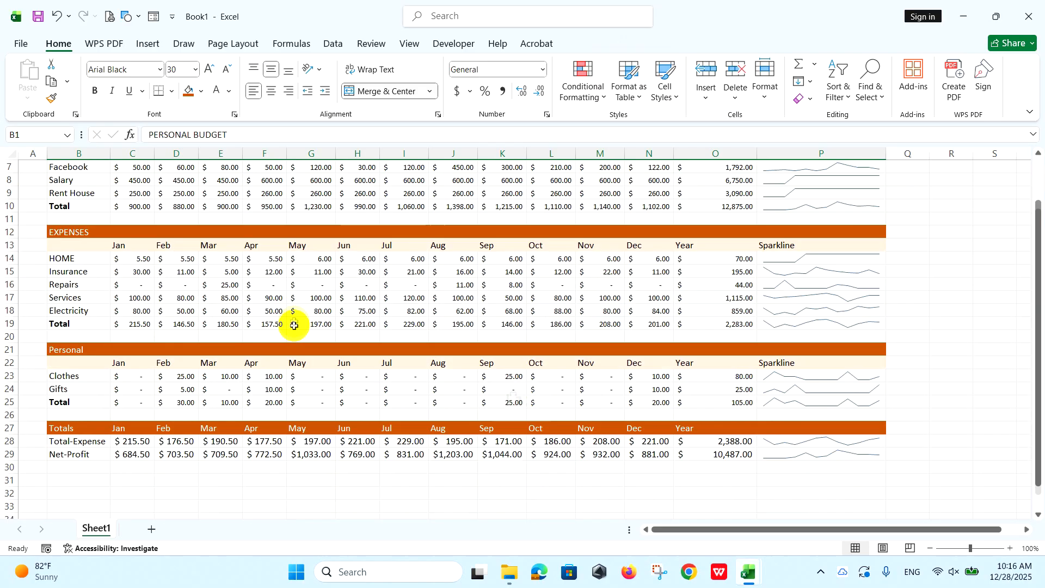
{"action": "left_click_drag", "start_coordinate": [70, 392], "coordinate": [651, 413]}
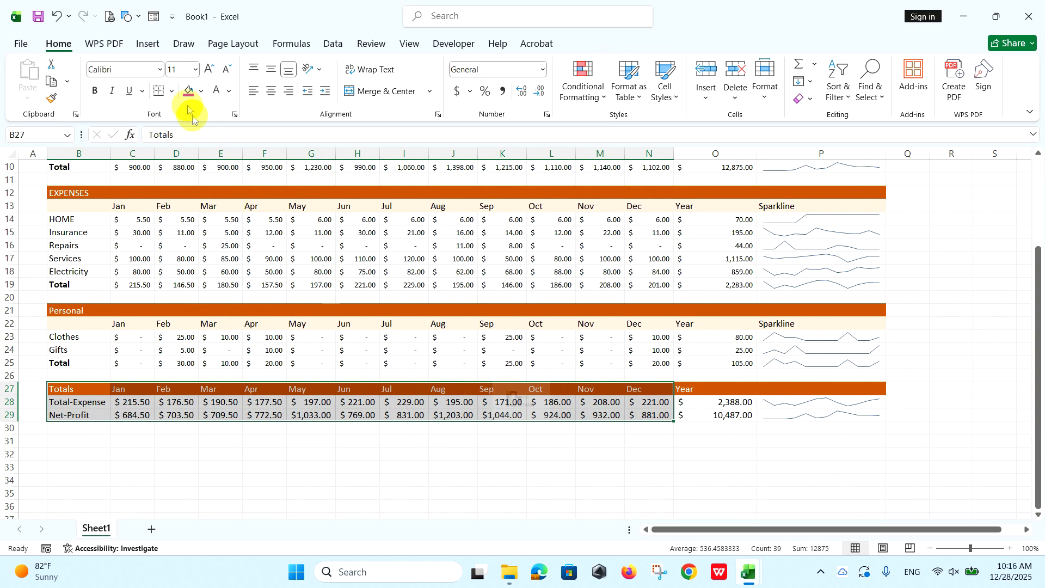
{"action": "left_click", "coordinate": [150, 44]}
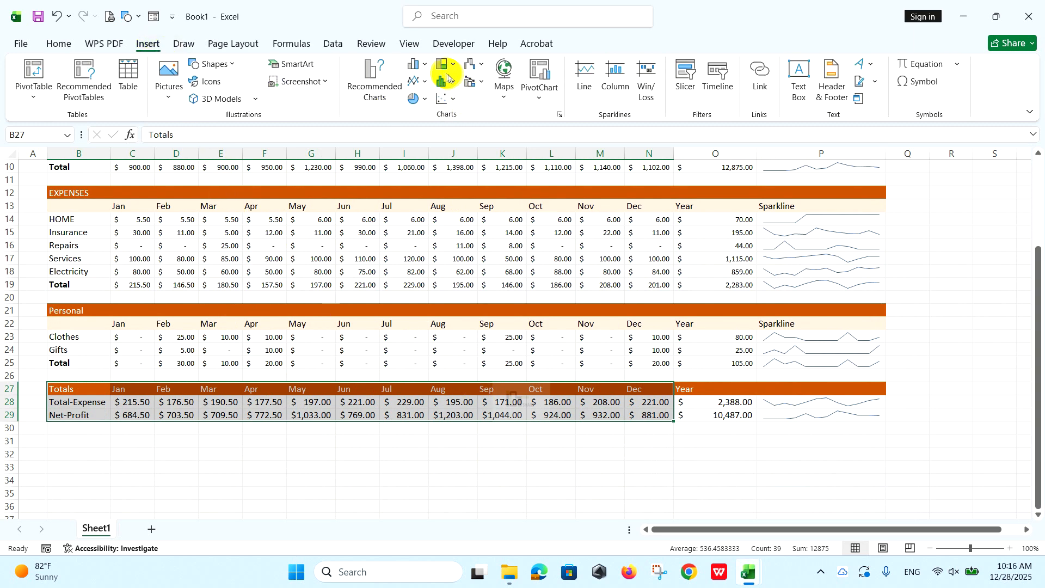
{"action": "left_click", "coordinate": [426, 65]}
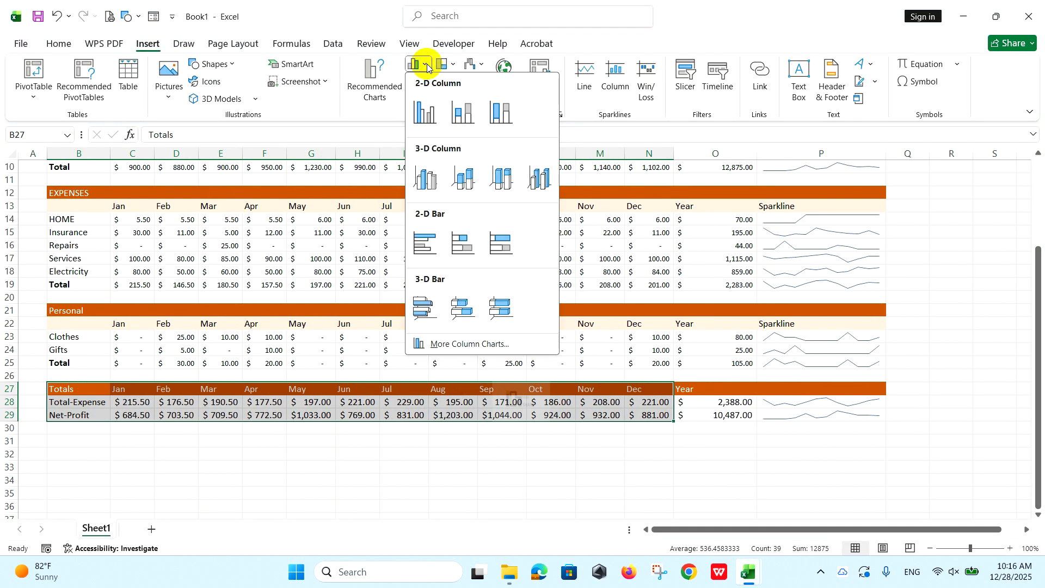
{"action": "left_click", "coordinate": [464, 111]}
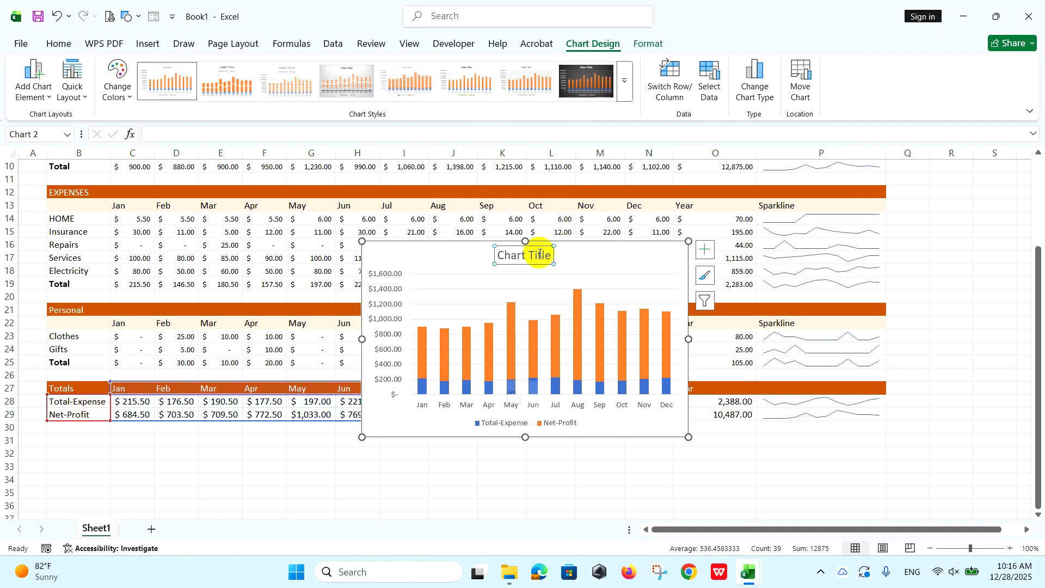
Delete the stacked column chart's title, then move and resize the chart to fit in the banner beside the pie chart.
{"action": "key", "text": "Delete"}
{"action": "left_click_drag", "start_coordinate": [684, 249], "coordinate": [832, 177]}
{"action": "scroll", "coordinate": [761, 214], "scroll_direction": "up", "scroll_amount": 3}
{"action": "left_click_drag", "start_coordinate": [935, 366], "coordinate": [869, 297]}
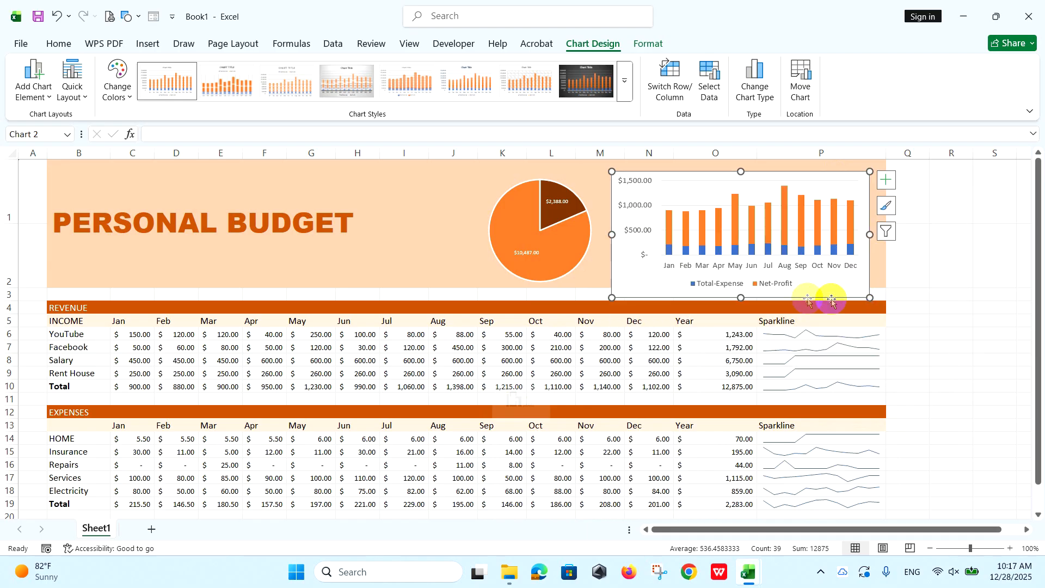
{"action": "left_click_drag", "start_coordinate": [746, 299], "coordinate": [742, 283]}
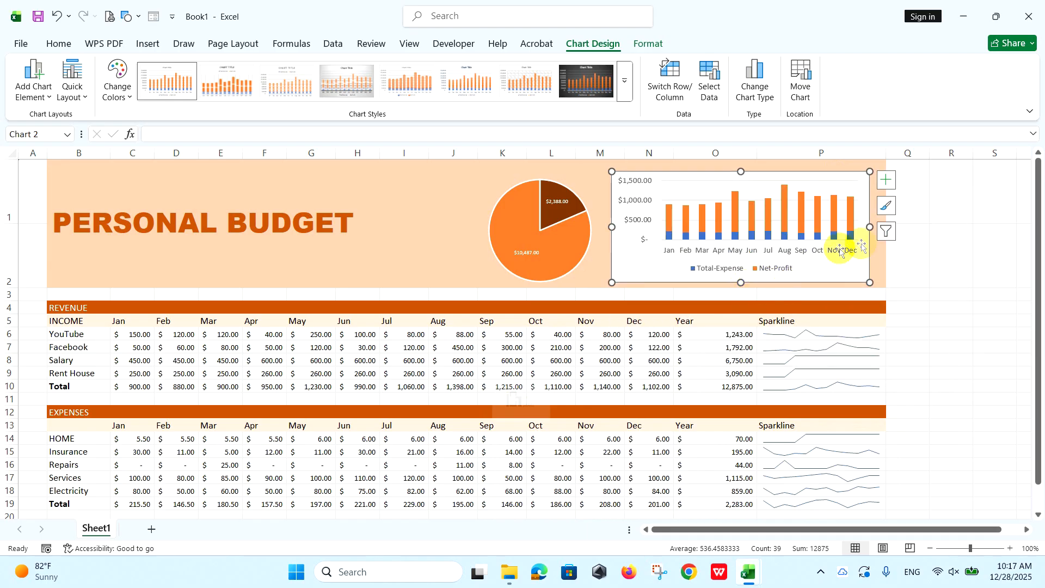
Set the stacked column chart area's fill to No fill.
{"action": "left_click", "coordinate": [885, 178]}
{"action": "double_click", "coordinate": [864, 182]}
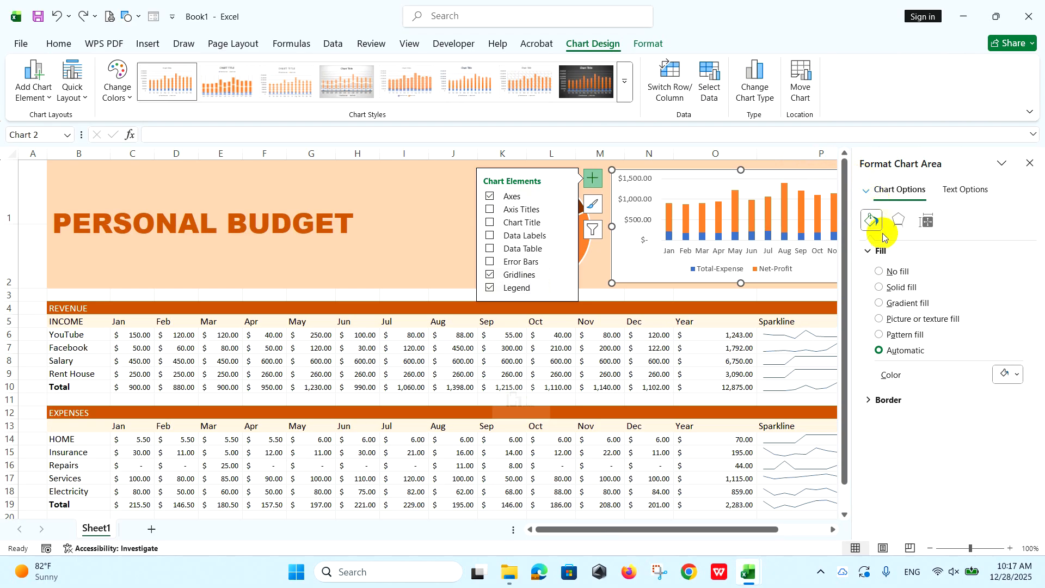
{"action": "left_click", "coordinate": [899, 273]}
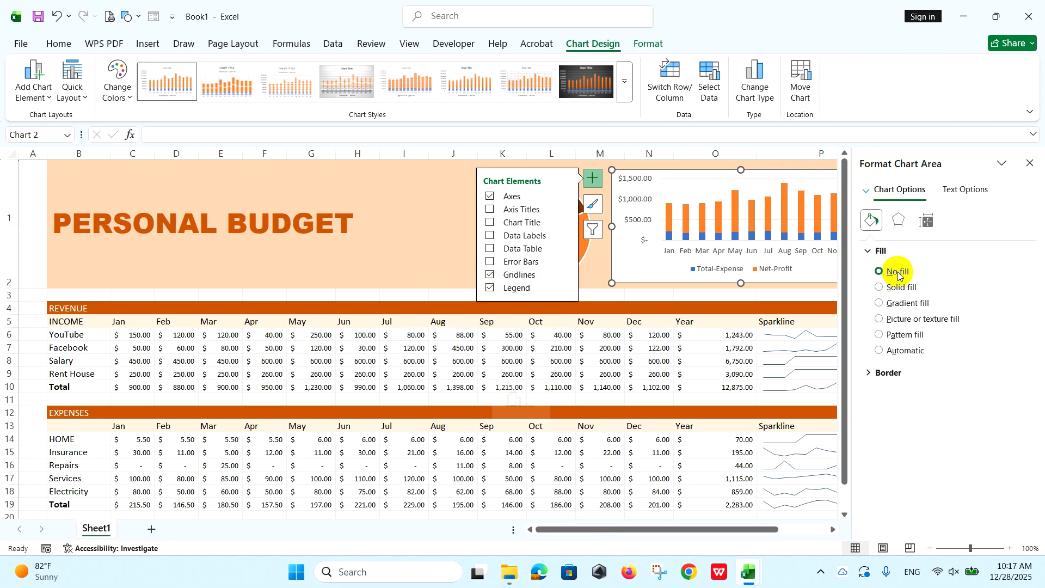
{"action": "left_click", "coordinate": [1030, 164]}
{"action": "left_click", "coordinate": [900, 282]}
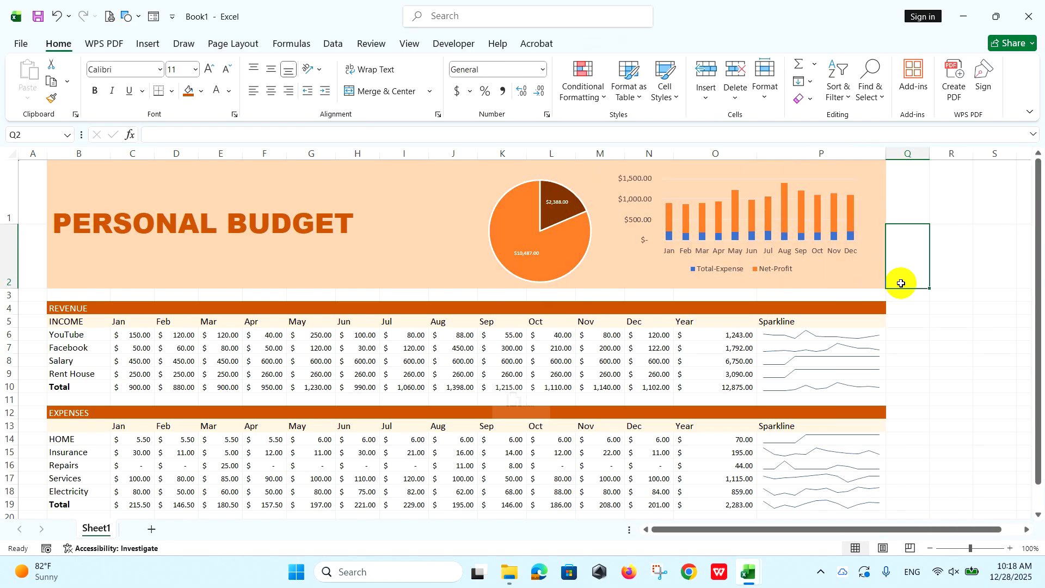
Shift the pie chart slightly upward within the banner.
{"action": "left_click", "coordinate": [586, 260]}
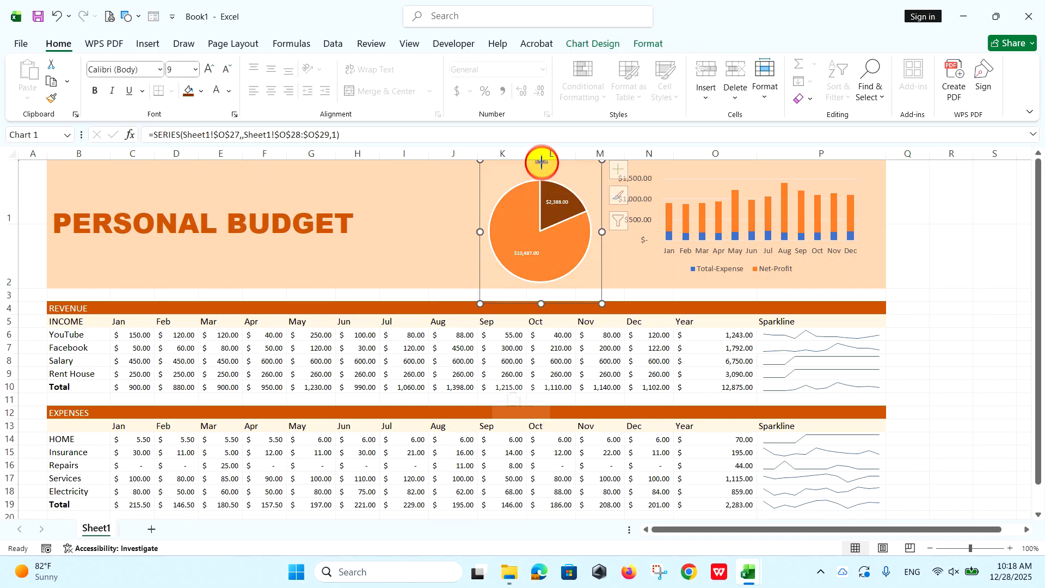
{"action": "left_click", "coordinate": [910, 251]}
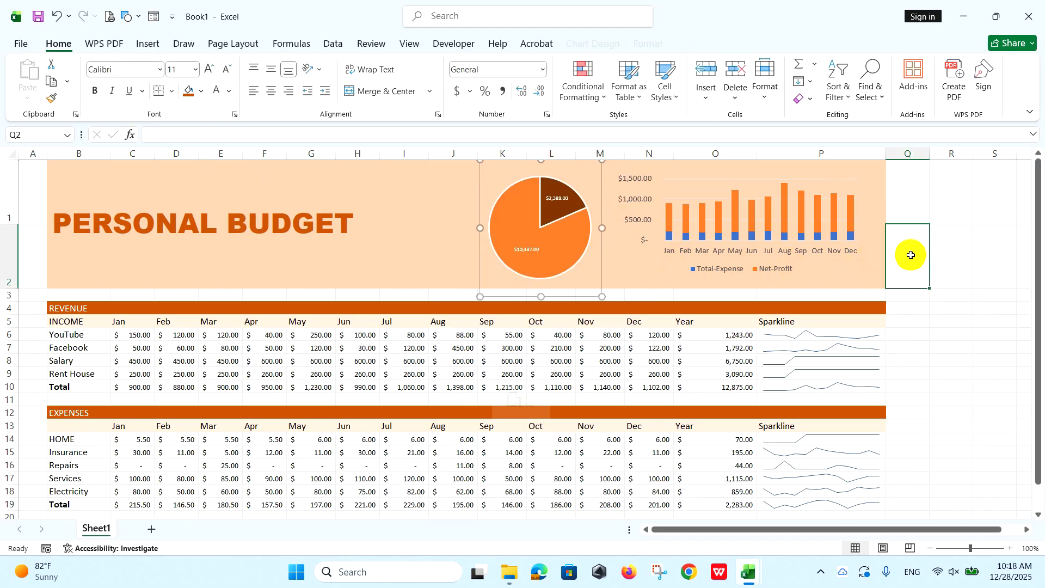
Hide the worksheet's gridlines.
{"action": "left_click", "coordinate": [411, 44]}
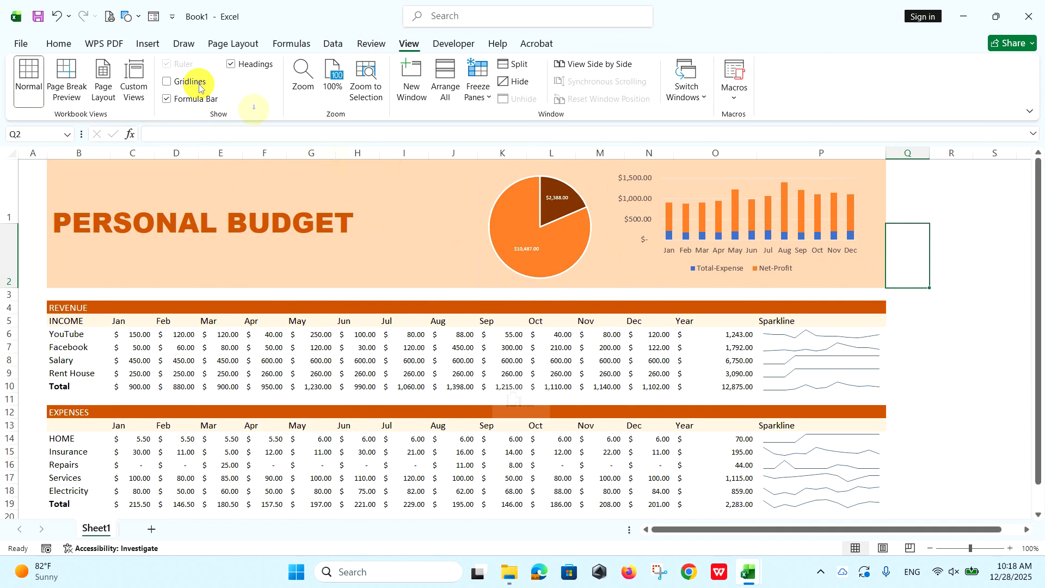
{"action": "left_click", "coordinate": [412, 298]}
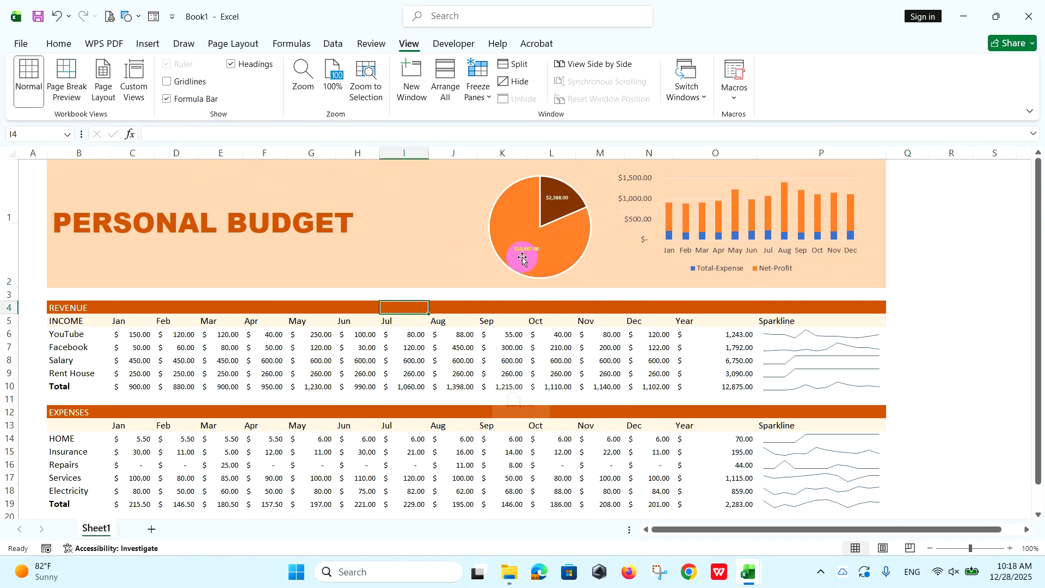
{"action": "left_click", "coordinate": [326, 268]}
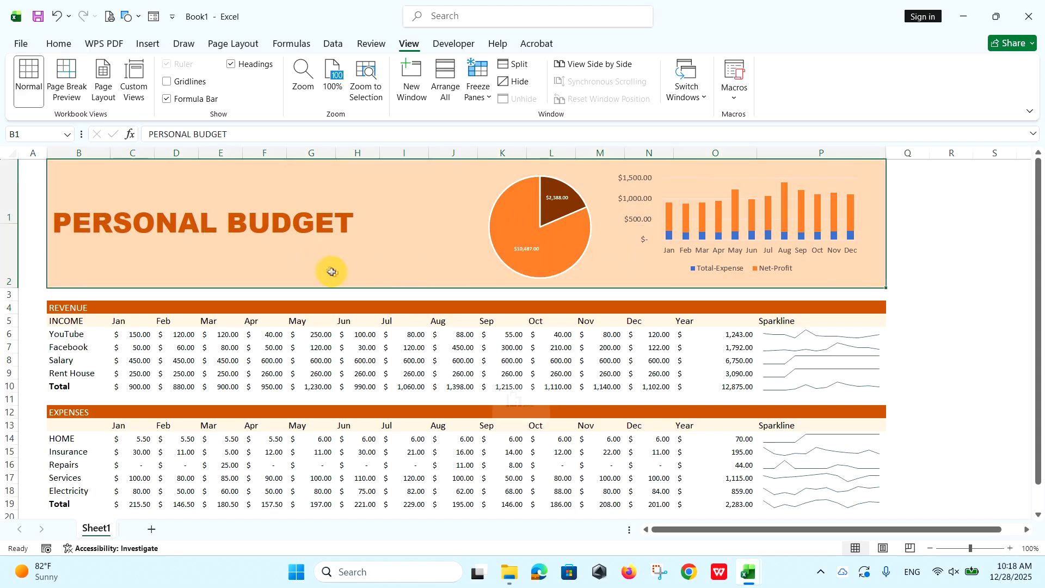
{"action": "scroll", "coordinate": [344, 291], "scroll_direction": "down", "scroll_amount": 3}
{"action": "scroll", "coordinate": [345, 291], "scroll_direction": "up", "scroll_amount": 3}
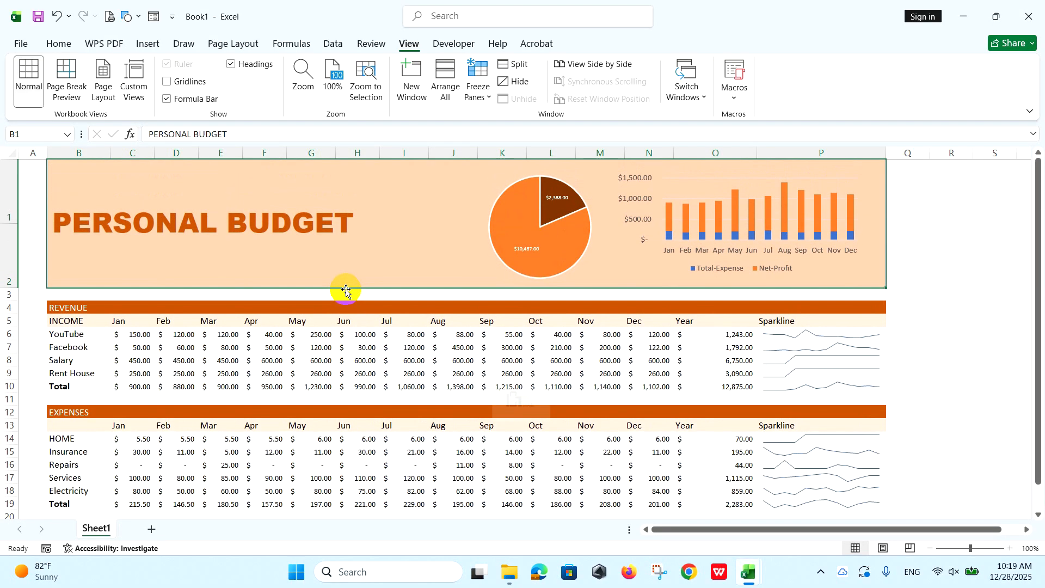